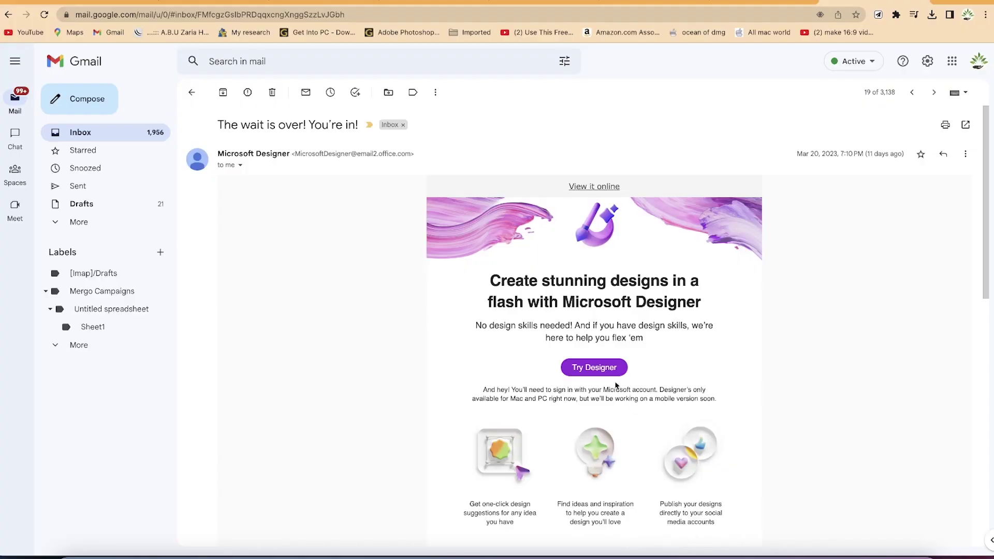
Open Microsoft Designer from the 'The wait is over! You're in!' invitation email.
{"action": "left_click", "coordinate": [611, 372]}
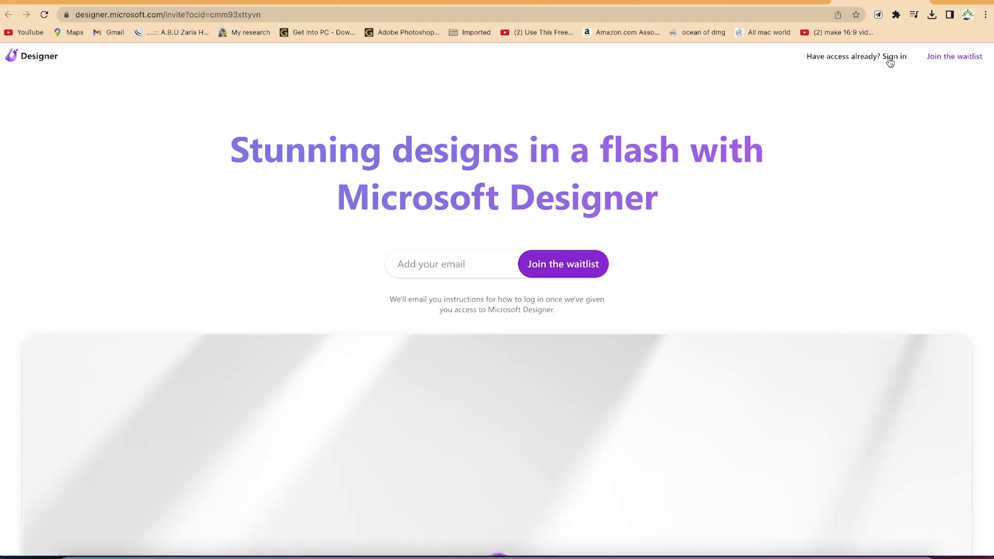
Sign in to Designer with the prefilled Microsoft account and its password, staying signed in.
{"action": "left_click", "coordinate": [889, 57]}
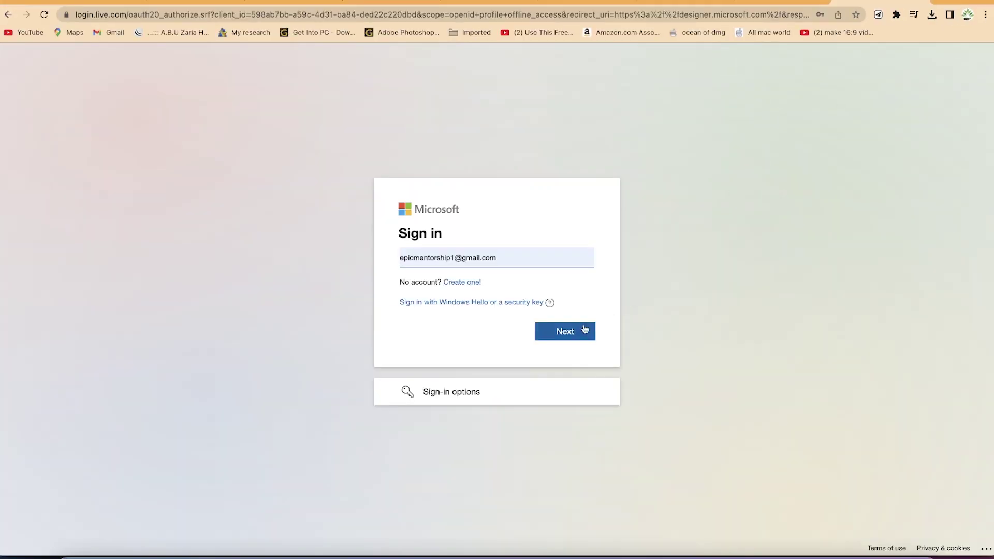
{"action": "left_click", "coordinate": [578, 330]}
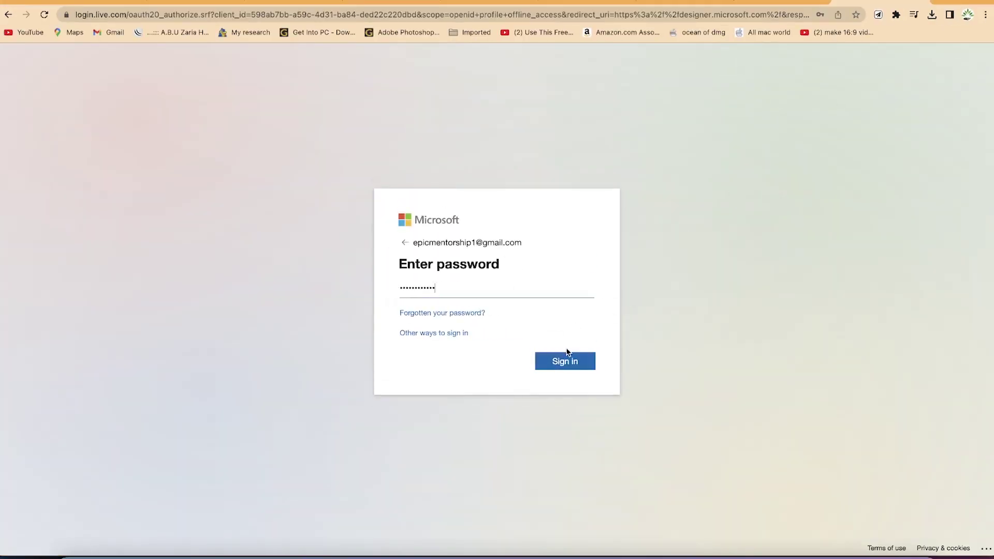
{"action": "left_click", "coordinate": [570, 366]}
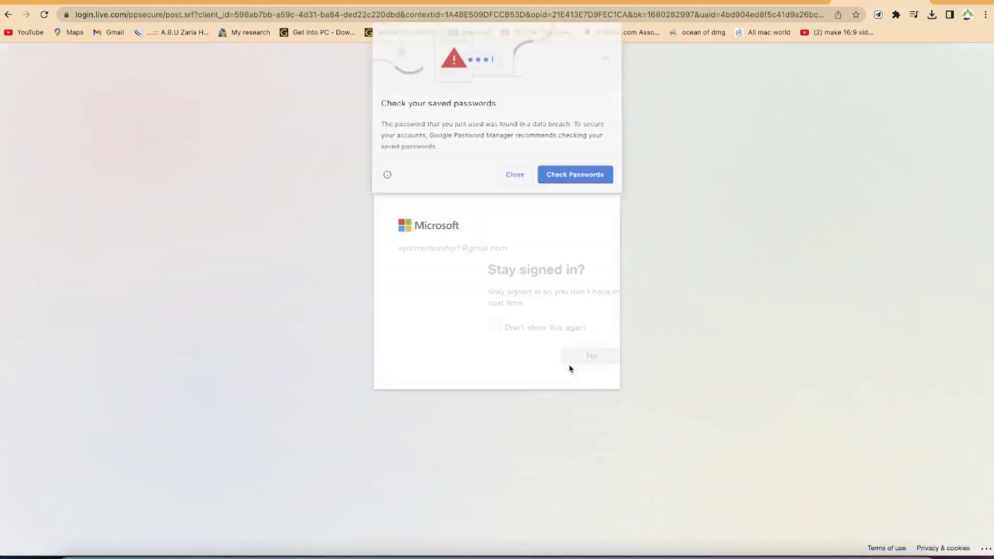
{"action": "left_click", "coordinate": [567, 361]}
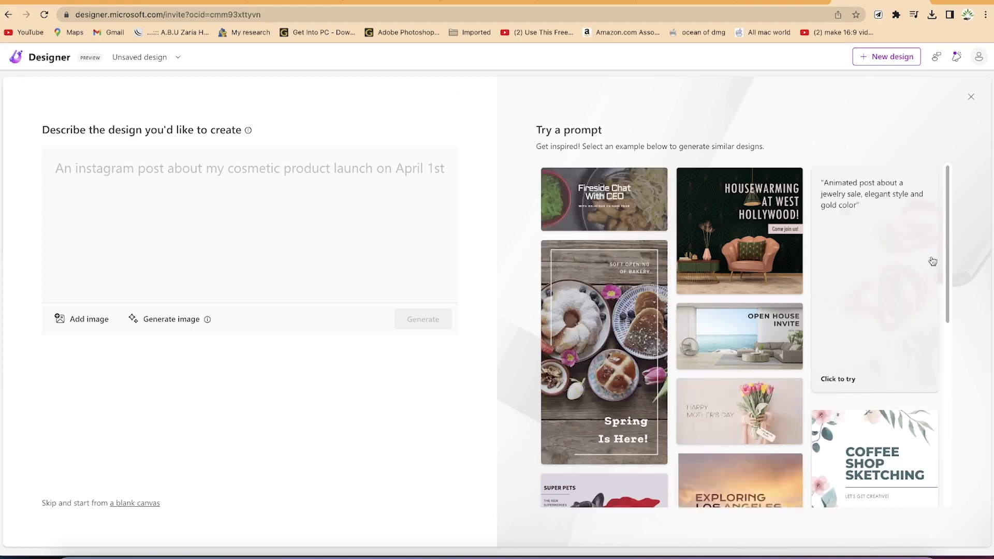
{"action": "mouse_move", "coordinate": [656, 218]}
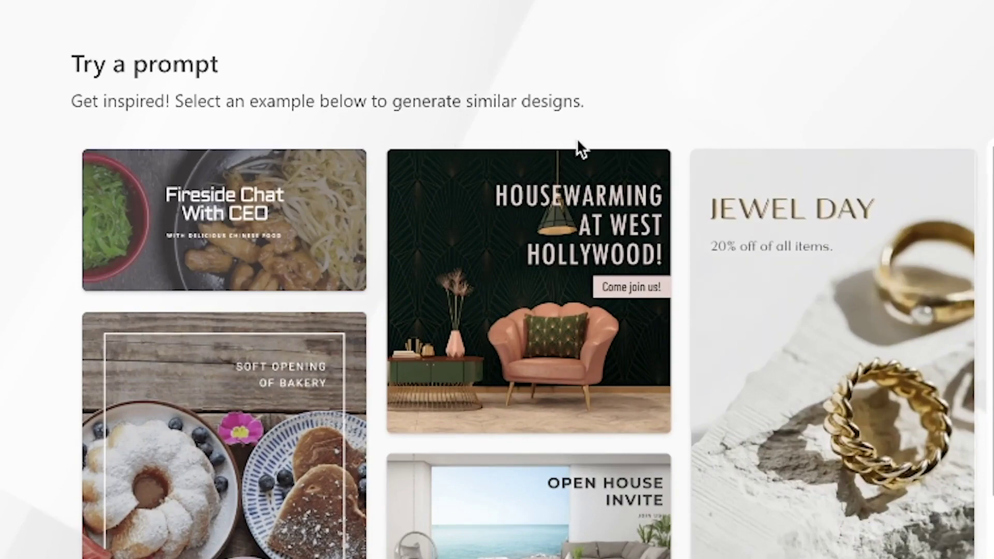
{"action": "mouse_move", "coordinate": [238, 247]}
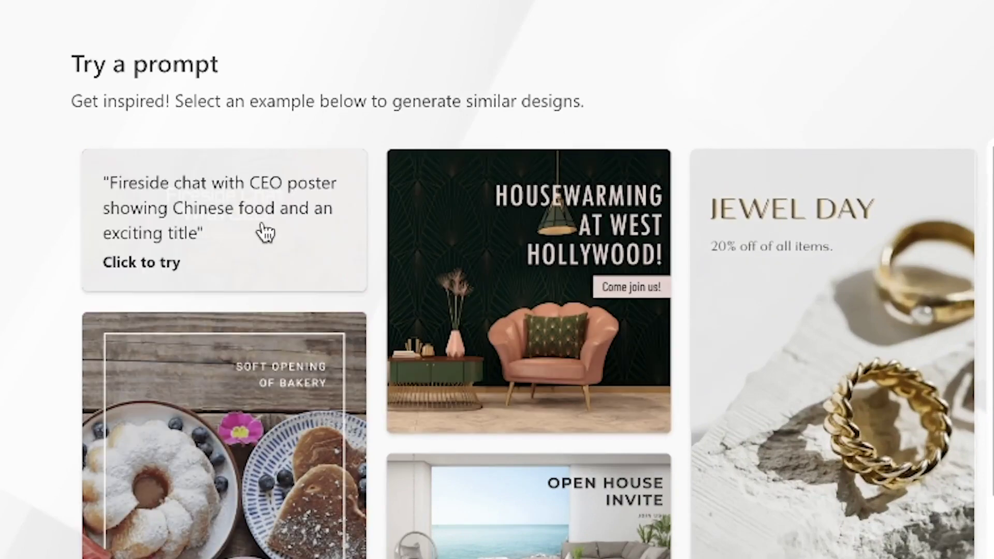
{"action": "mouse_move", "coordinate": [472, 415]}
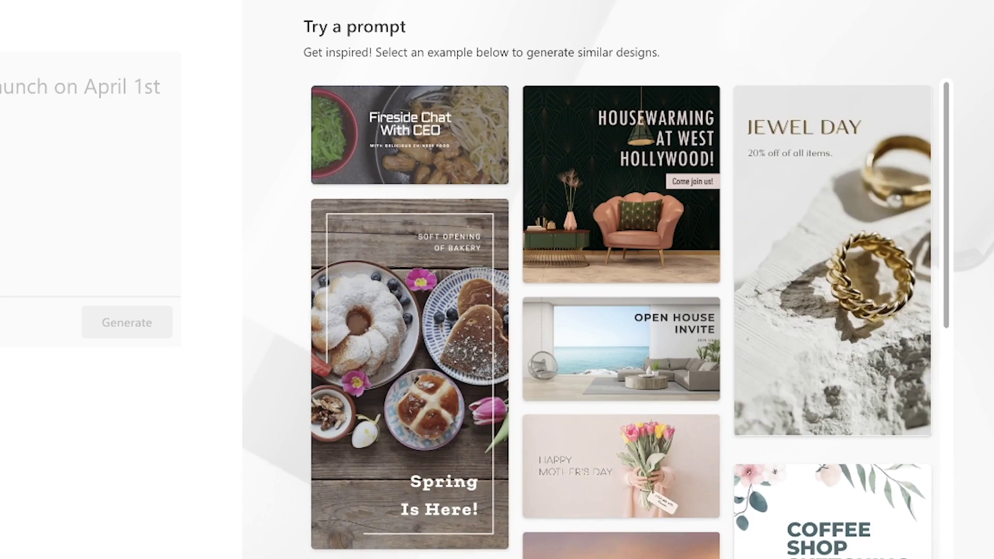
{"action": "scroll", "coordinate": [498, 450], "scroll_direction": "down", "scroll_amount": 10}
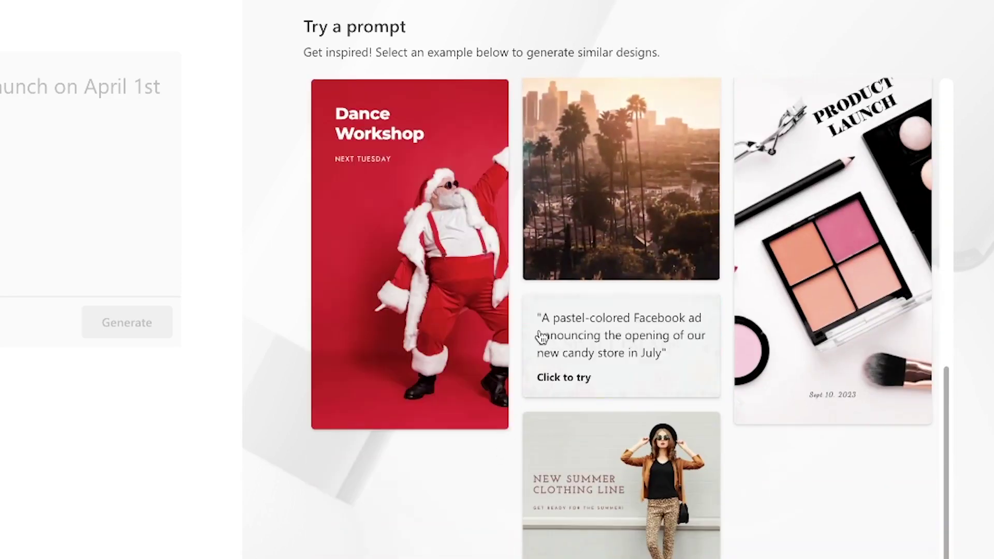
{"action": "scroll", "coordinate": [541, 337], "scroll_direction": "up", "scroll_amount": 2}
{"action": "scroll", "coordinate": [541, 337], "scroll_direction": "up", "scroll_amount": 8}
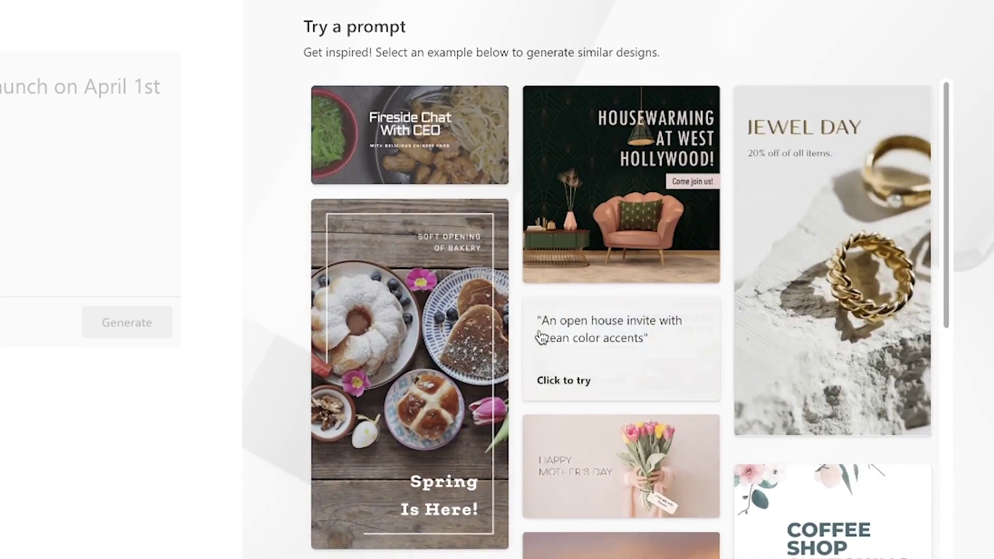
{"action": "scroll", "coordinate": [541, 336], "scroll_direction": "down", "scroll_amount": 9}
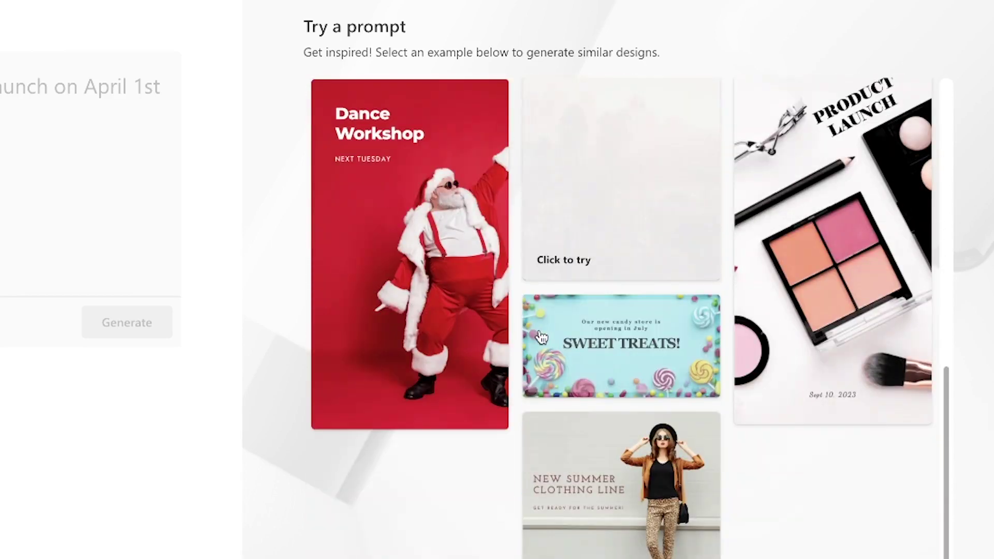
{"action": "mouse_move", "coordinate": [541, 337]}
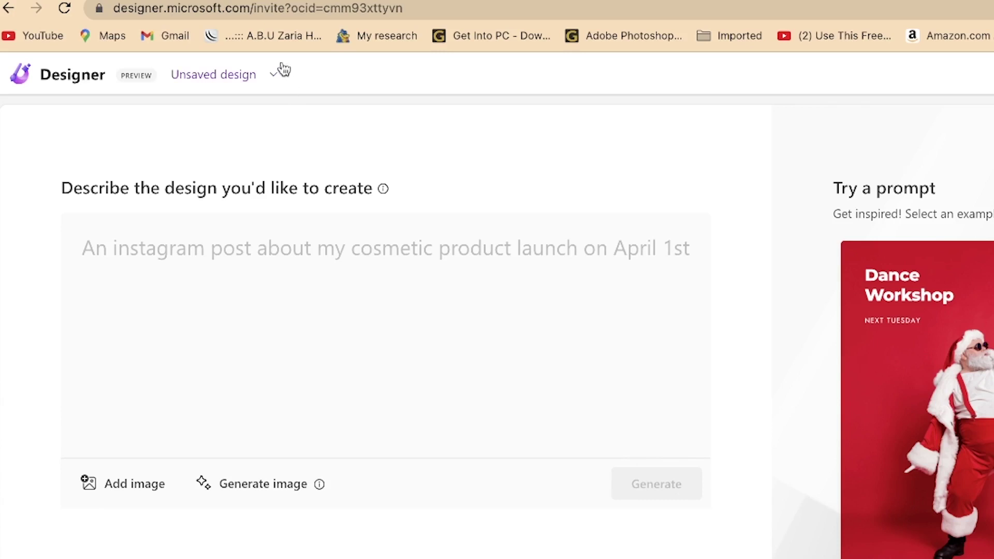
{"action": "left_click", "coordinate": [273, 75]}
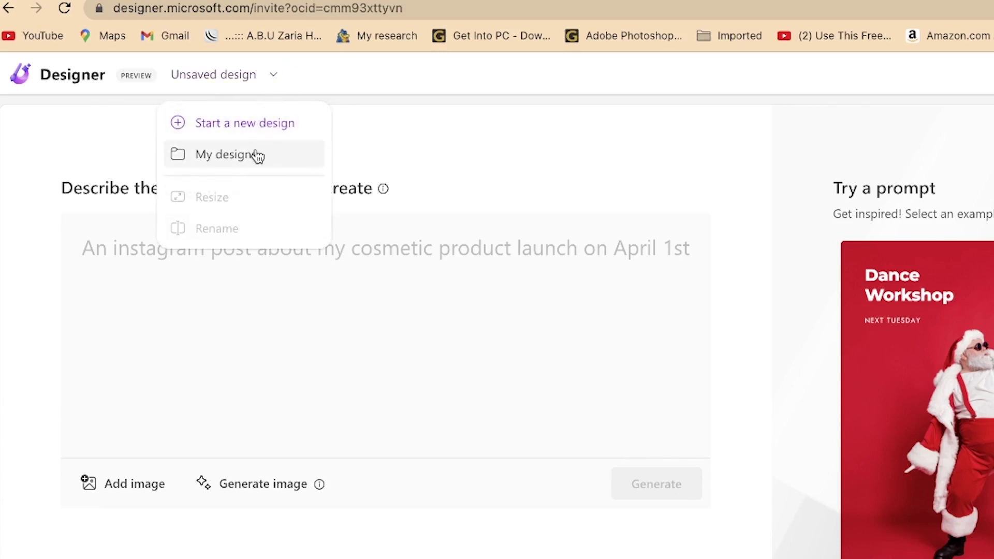
{"action": "left_click", "coordinate": [442, 160]}
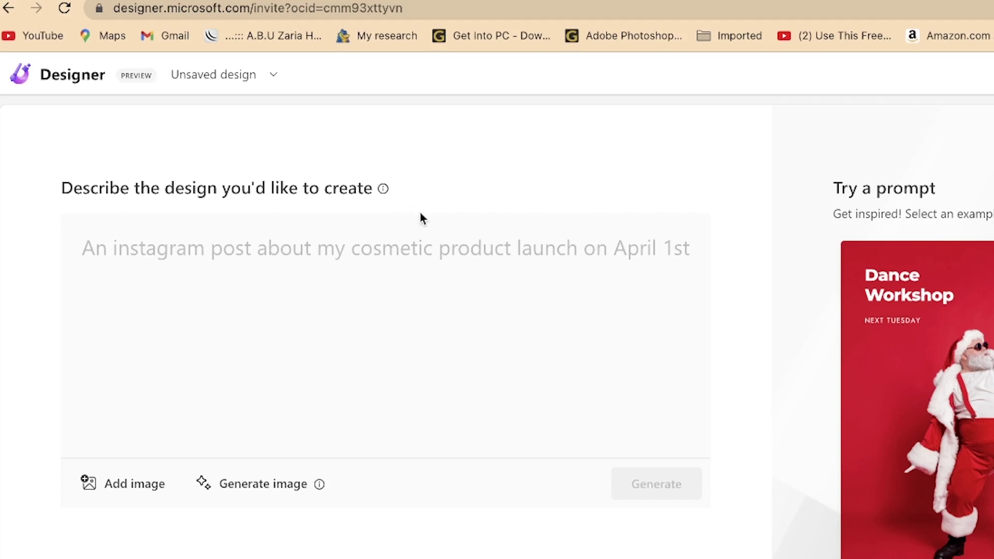
{"action": "left_click", "coordinate": [271, 281]}
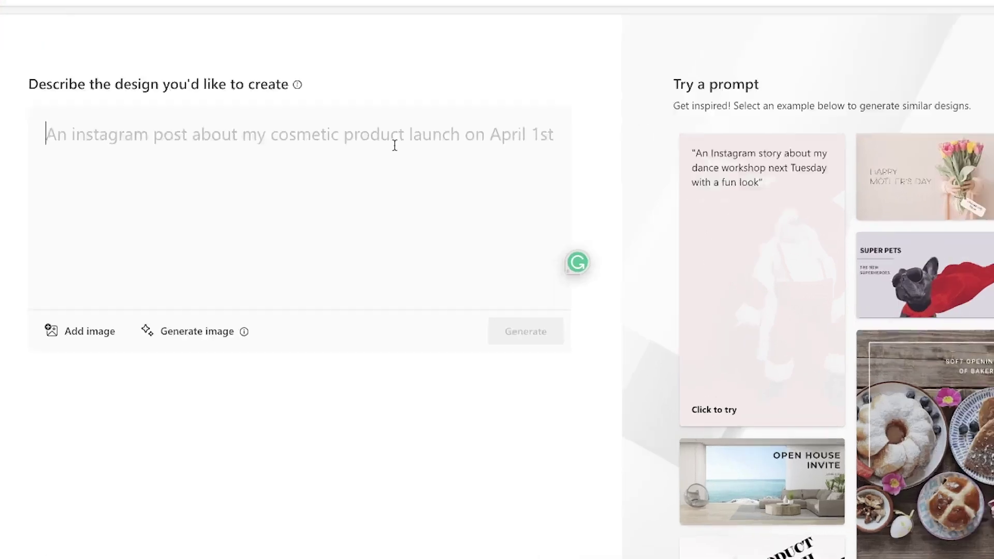
Describe a public speaking poster for a speechcraft workshop, correcting 'speech craft' to 'speechcraft', and generate.
{"action": "type", "text": "Generate a public speaking poster, portrait, with some audience and a speaker for"}
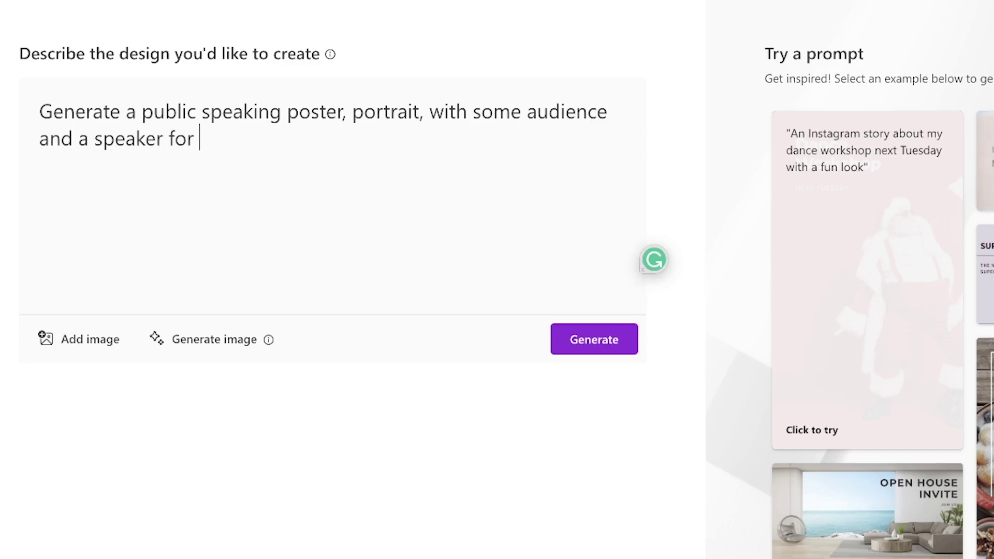
{"action": "type", "text": "a speech craft"}
{"action": "type", "text": "kshop"}
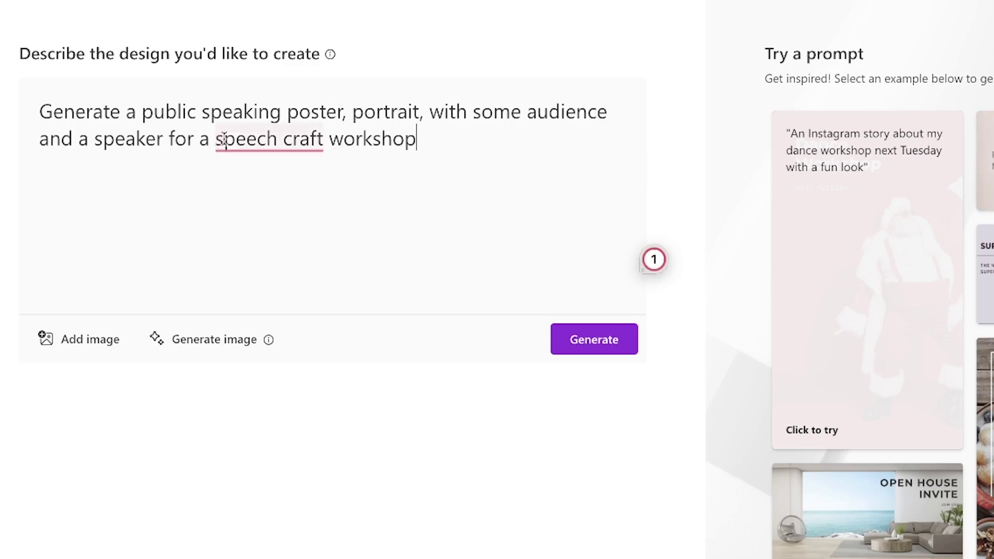
{"action": "mouse_move", "coordinate": [220, 140]}
{"action": "left_click", "coordinate": [338, 173]}
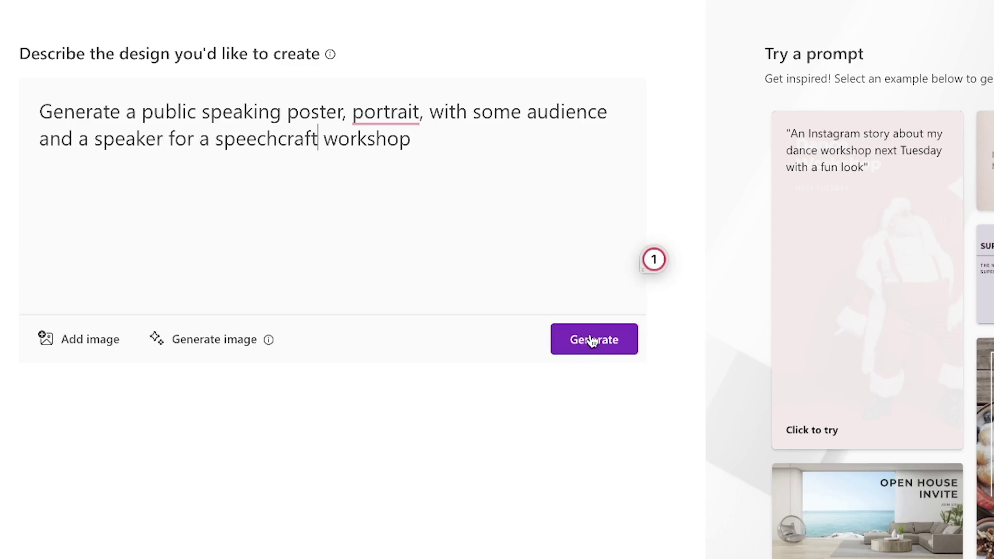
{"action": "left_click", "coordinate": [605, 352]}
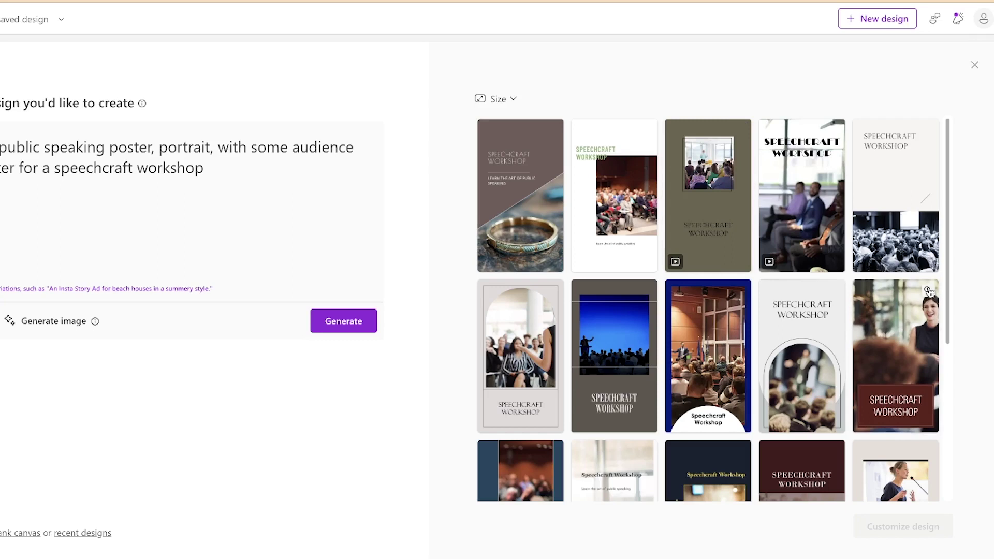
Preview the maroon-banner and arched-photo speechcraft posters enlarged, closing each preview afterwards.
{"action": "left_click", "coordinate": [928, 290]}
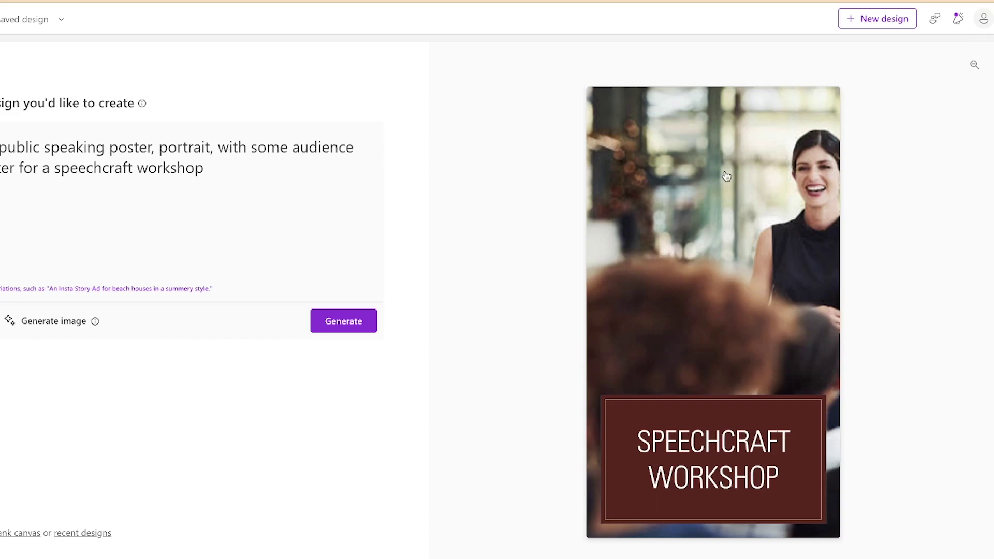
{"action": "left_click", "coordinate": [974, 68]}
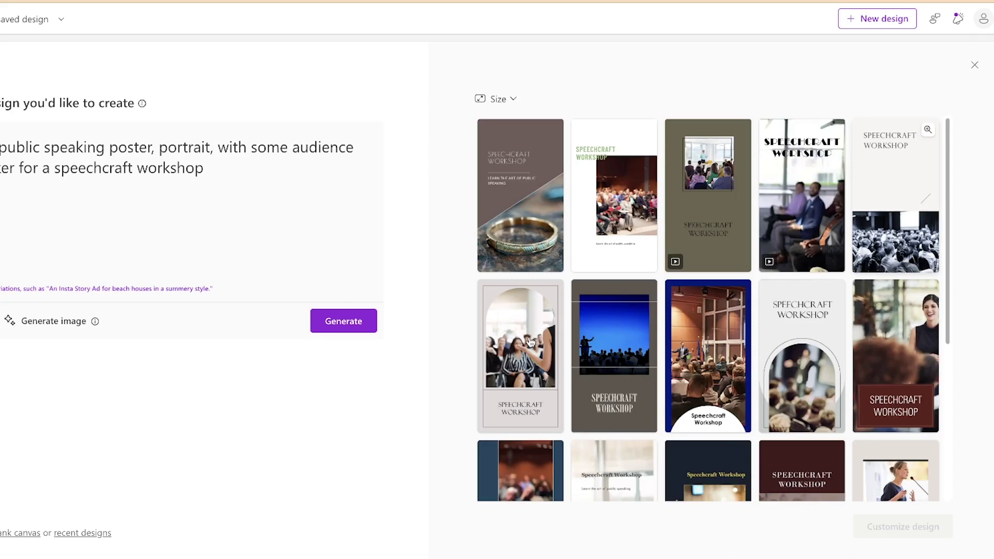
{"action": "left_click", "coordinate": [552, 302]}
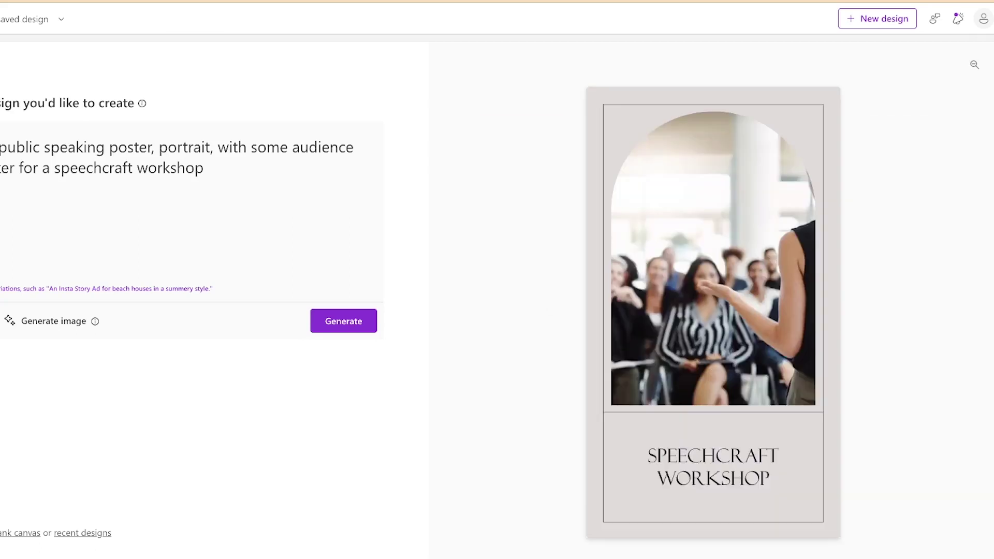
{"action": "key", "text": "Escape"}
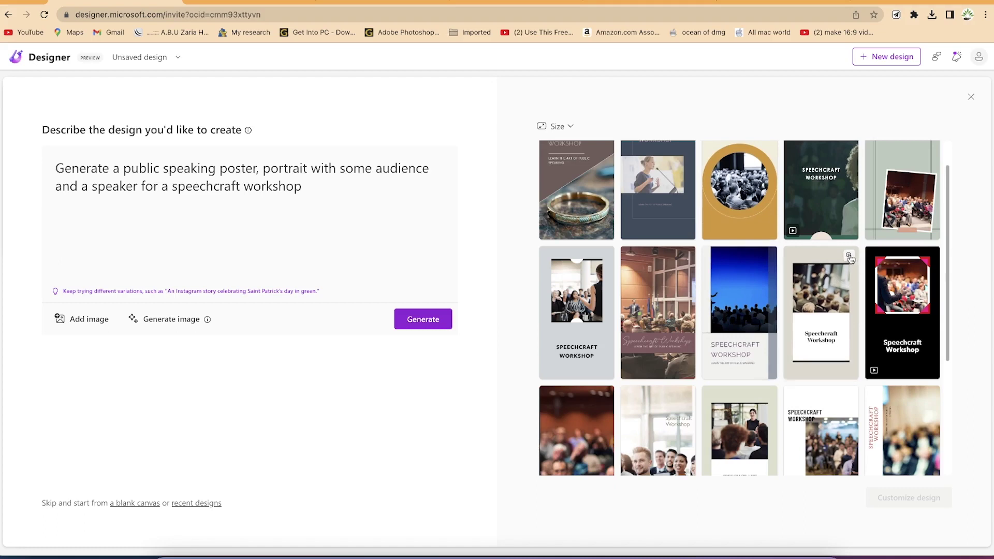
Preview the beige Speechcraft Workshop poster with the audience photo, then select it in the grid.
{"action": "left_click", "coordinate": [850, 256]}
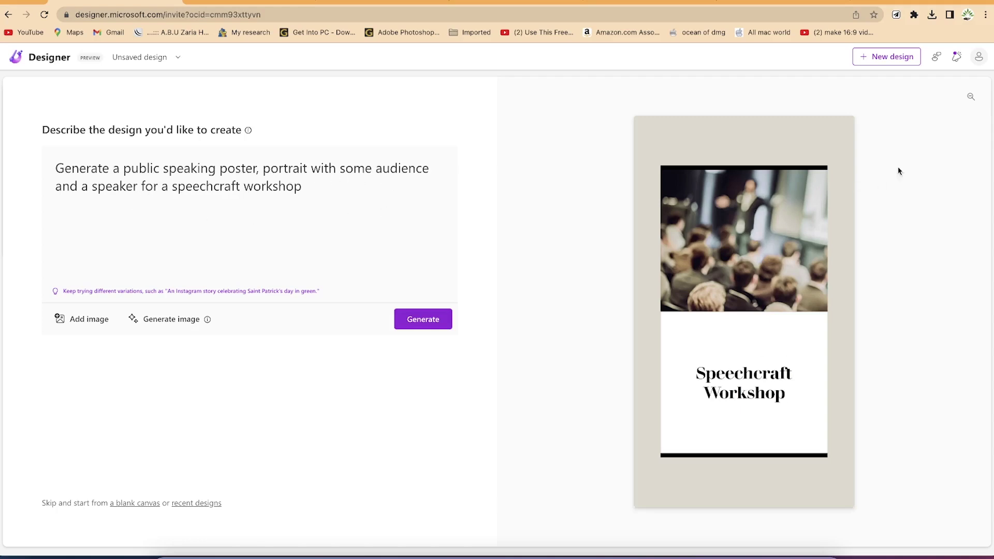
{"action": "left_click", "coordinate": [972, 97]}
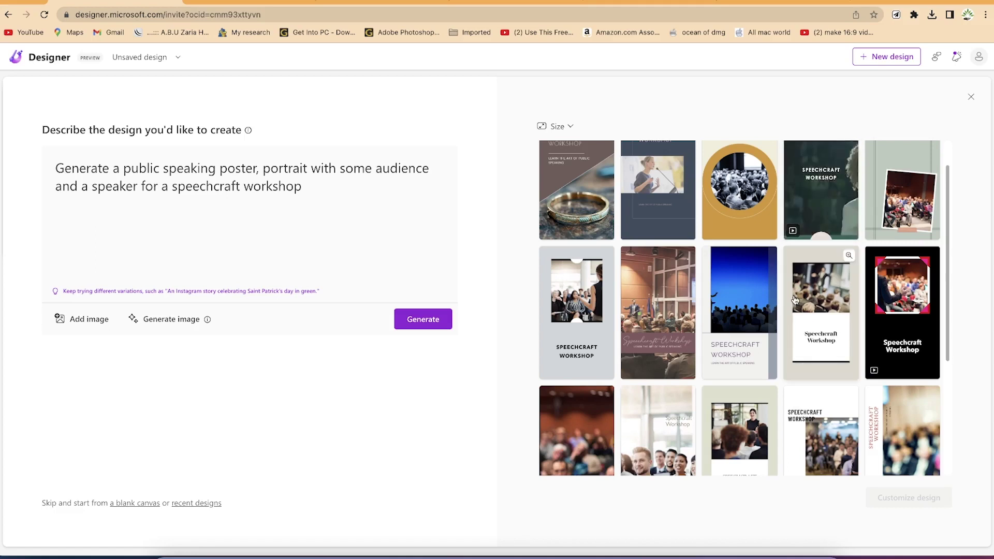
{"action": "scroll", "coordinate": [806, 325], "scroll_direction": "down", "scroll_amount": 3}
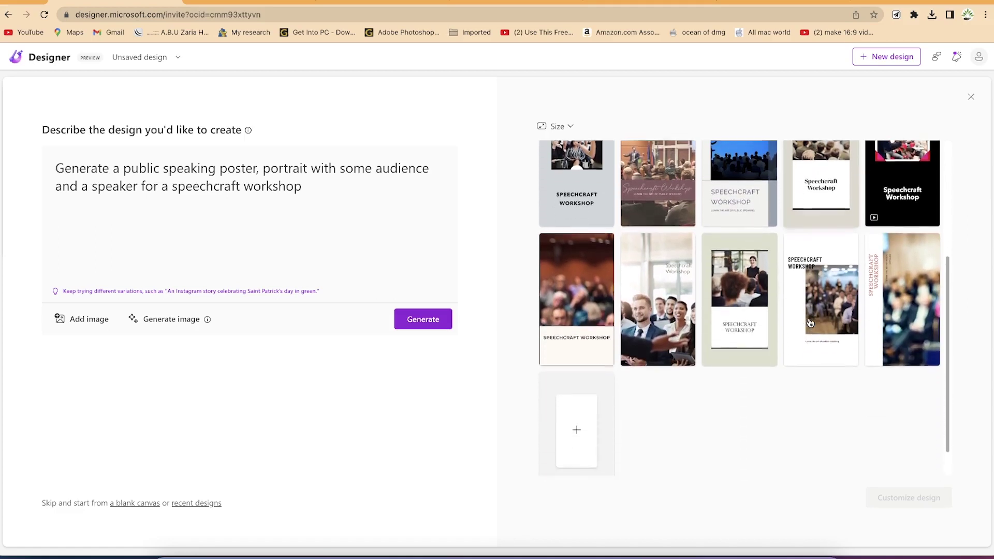
{"action": "scroll", "coordinate": [810, 323], "scroll_direction": "up", "scroll_amount": 1}
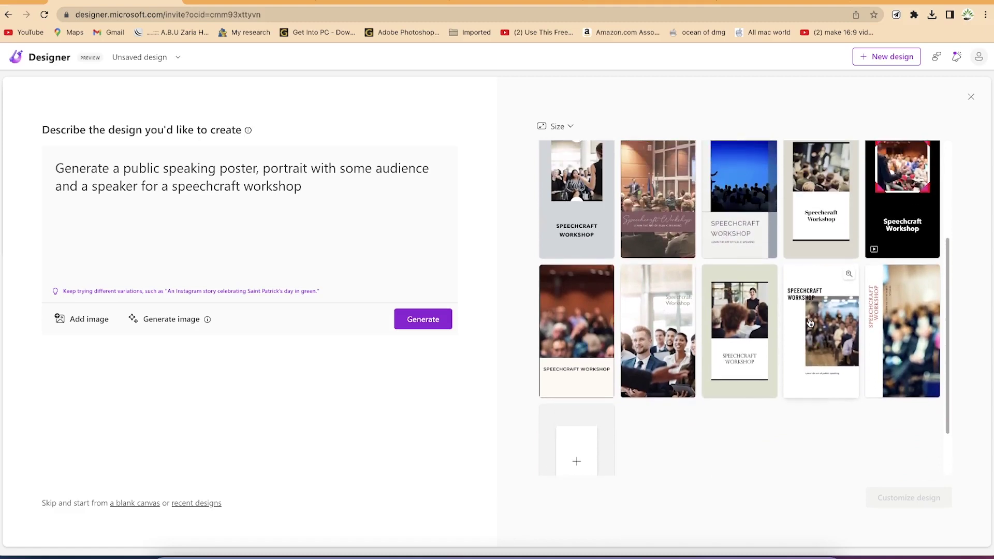
{"action": "scroll", "coordinate": [809, 325], "scroll_direction": "up", "scroll_amount": 1}
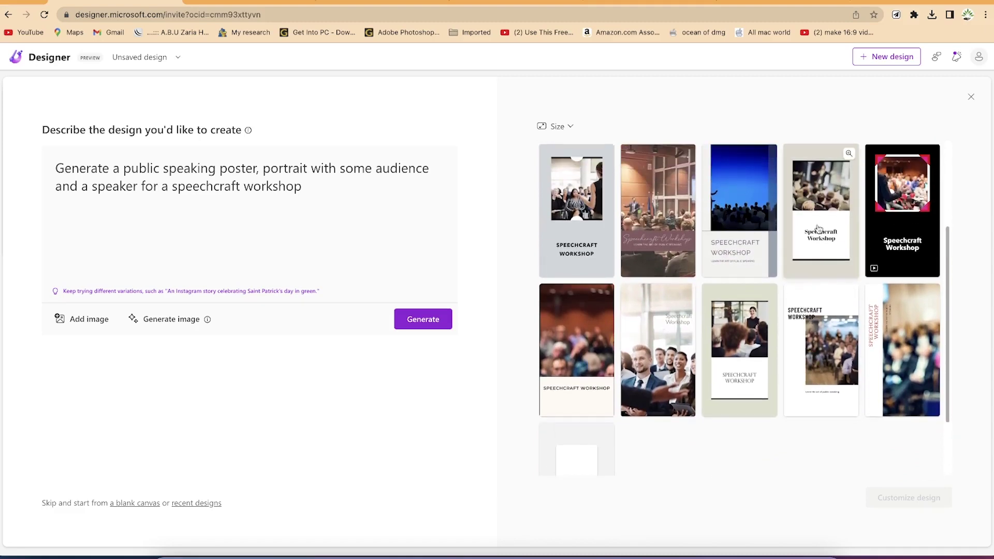
{"action": "scroll", "coordinate": [816, 297], "scroll_direction": "up", "scroll_amount": 1}
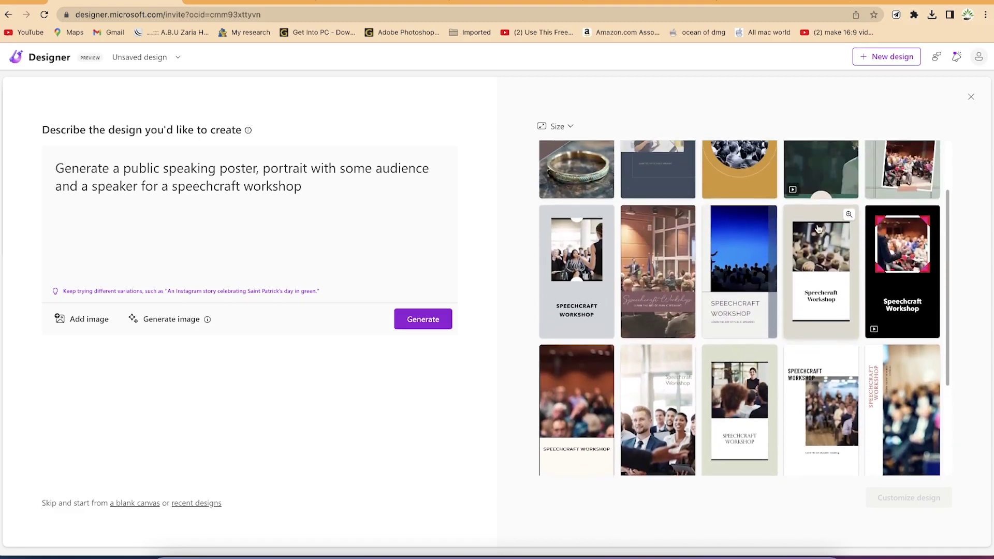
{"action": "left_click", "coordinate": [819, 300]}
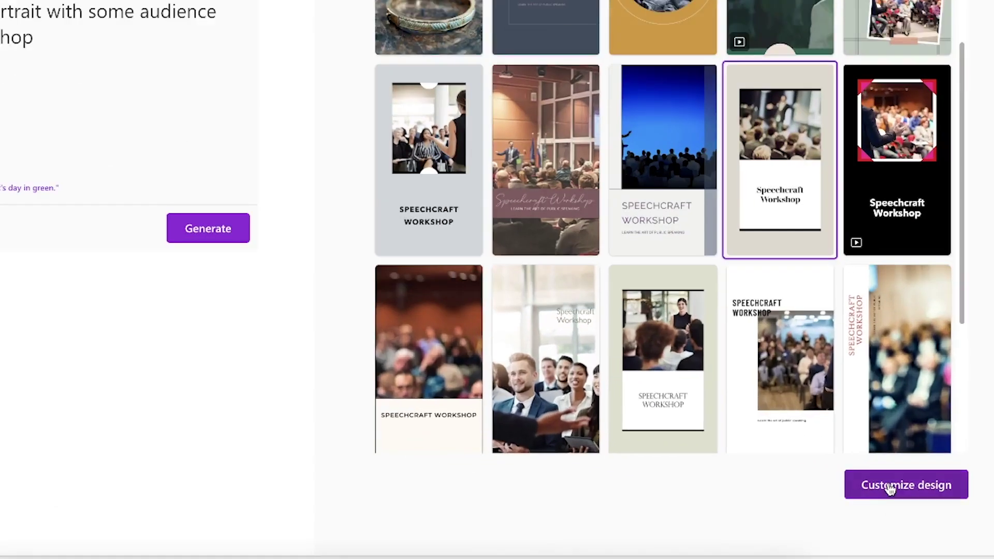
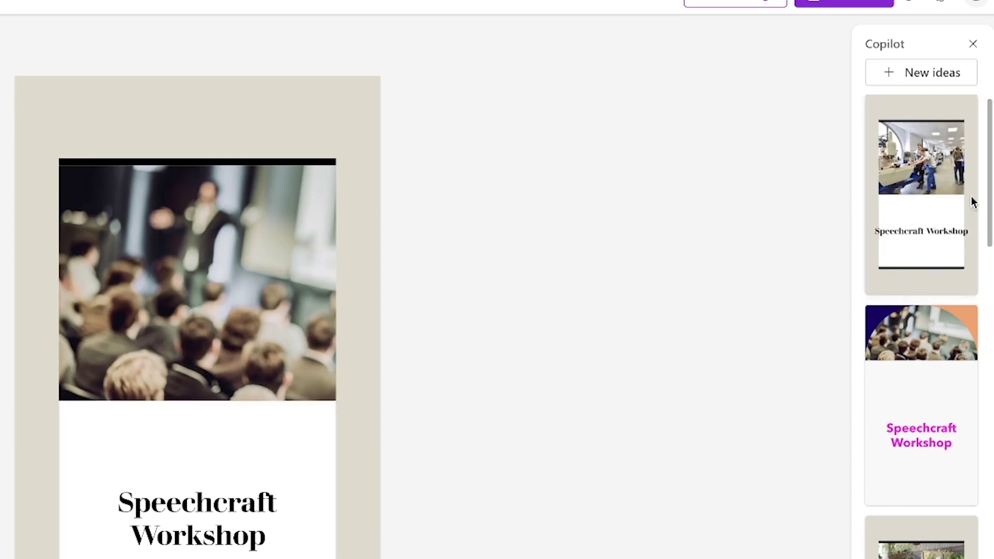
Browse the Copilot design ideas without applying one, then select the Speechcraft Workshop title.
{"action": "scroll", "coordinate": [925, 429], "scroll_direction": "down", "scroll_amount": 4}
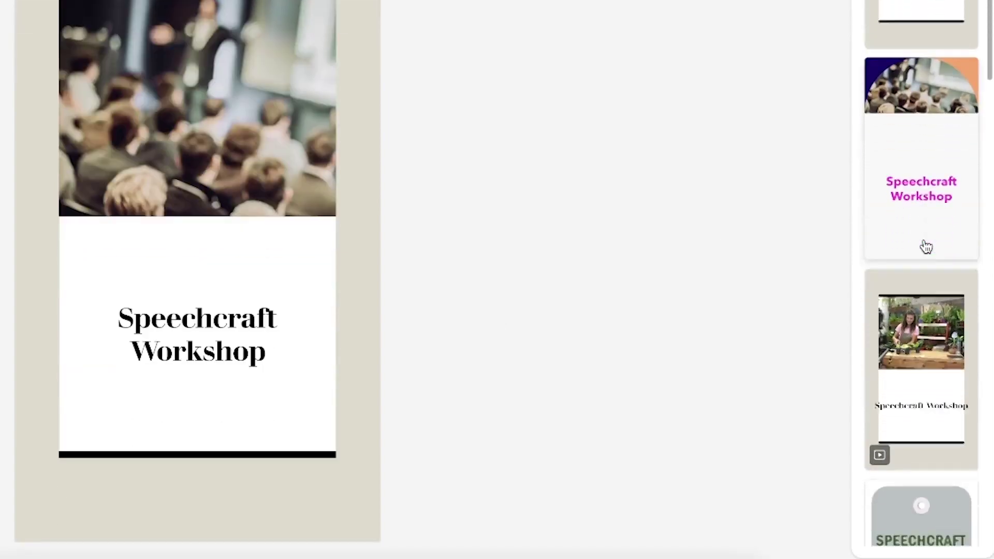
{"action": "scroll", "coordinate": [927, 346], "scroll_direction": "down", "scroll_amount": 6}
{"action": "scroll", "coordinate": [927, 385], "scroll_direction": "down", "scroll_amount": 5}
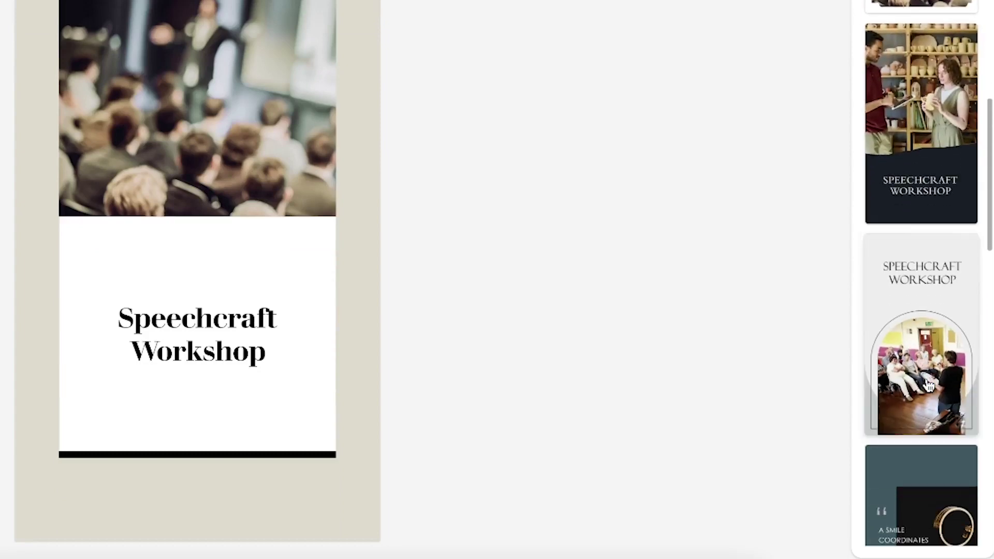
{"action": "scroll", "coordinate": [928, 385], "scroll_direction": "down", "scroll_amount": 7}
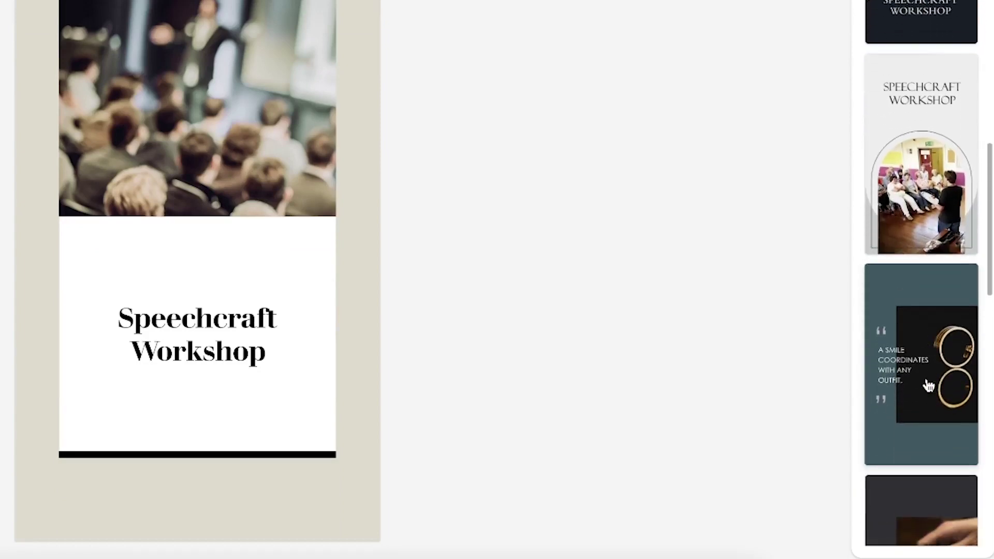
{"action": "scroll", "coordinate": [928, 386], "scroll_direction": "down", "scroll_amount": 10}
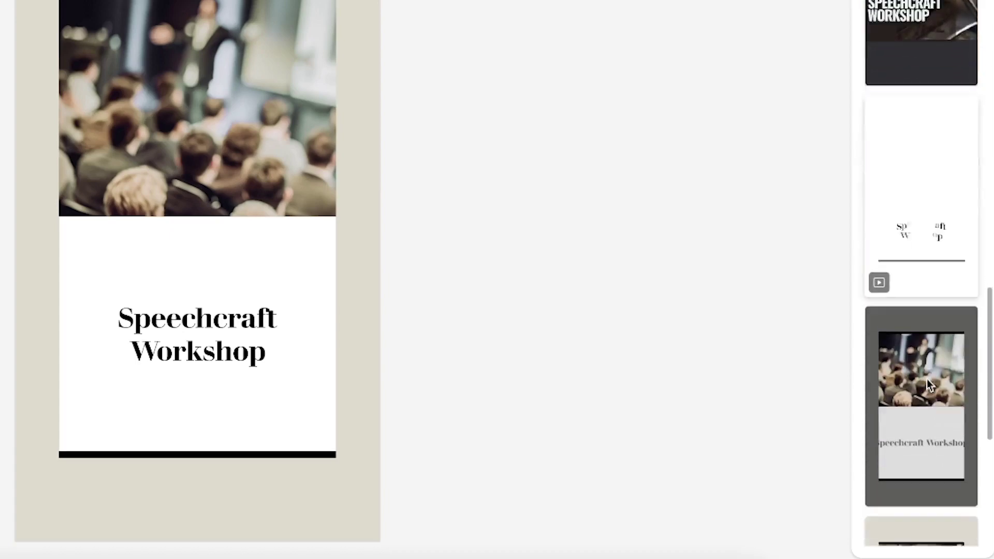
{"action": "scroll", "coordinate": [928, 385], "scroll_direction": "down", "scroll_amount": 5}
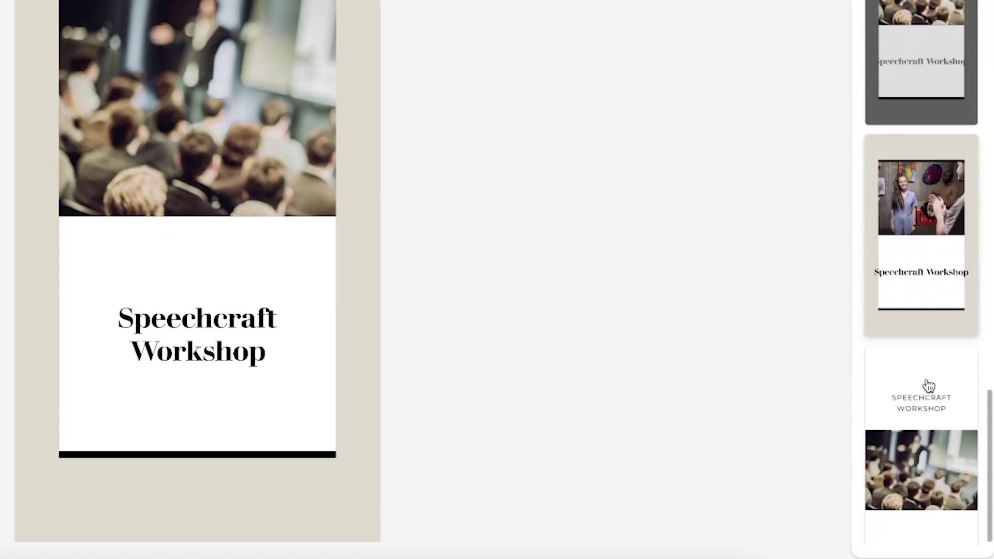
{"action": "scroll", "coordinate": [928, 386], "scroll_direction": "up", "scroll_amount": 1}
{"action": "scroll", "coordinate": [928, 385], "scroll_direction": "up", "scroll_amount": 15}
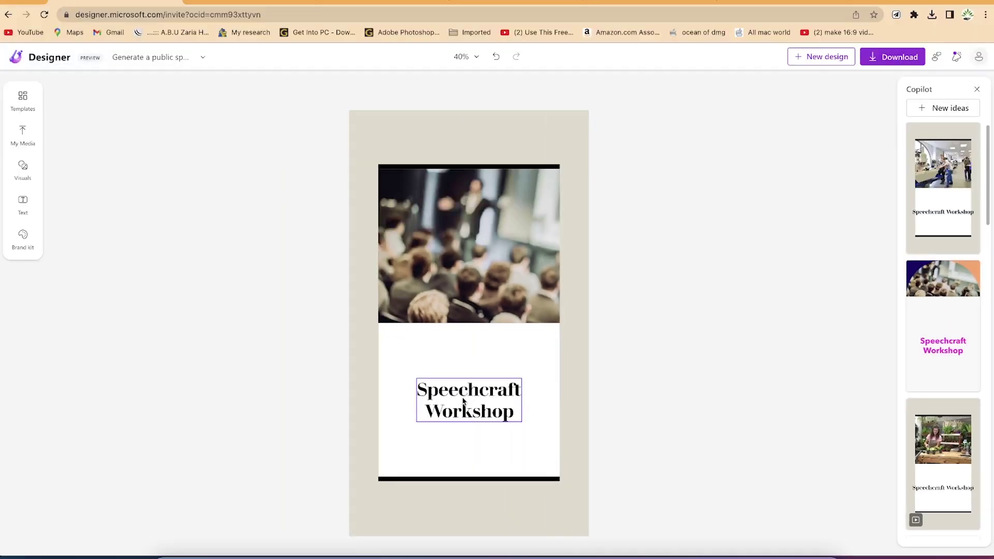
{"action": "left_click", "coordinate": [189, 335]}
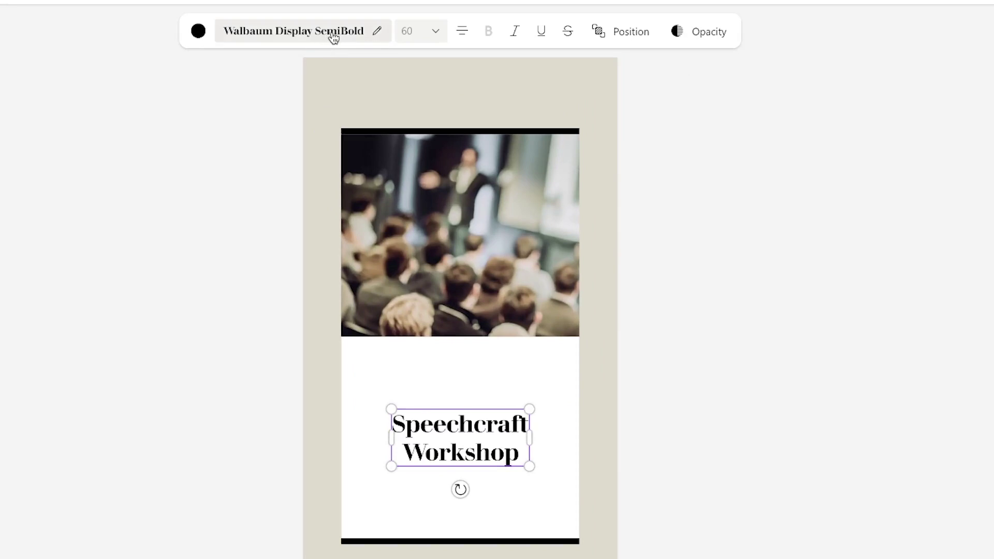
Colour the Speechcraft Workshop title text dark red.
{"action": "left_click", "coordinate": [197, 32]}
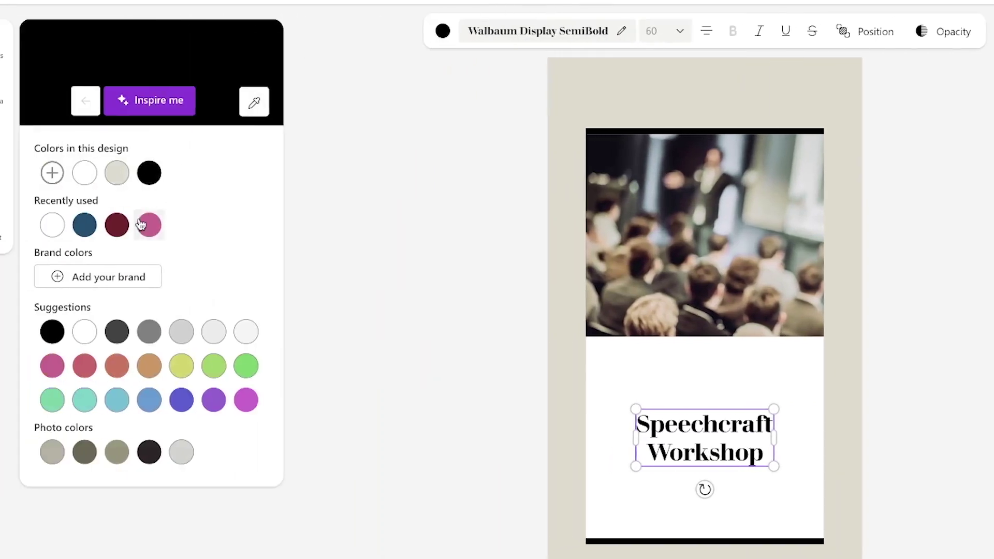
{"action": "left_click", "coordinate": [117, 225]}
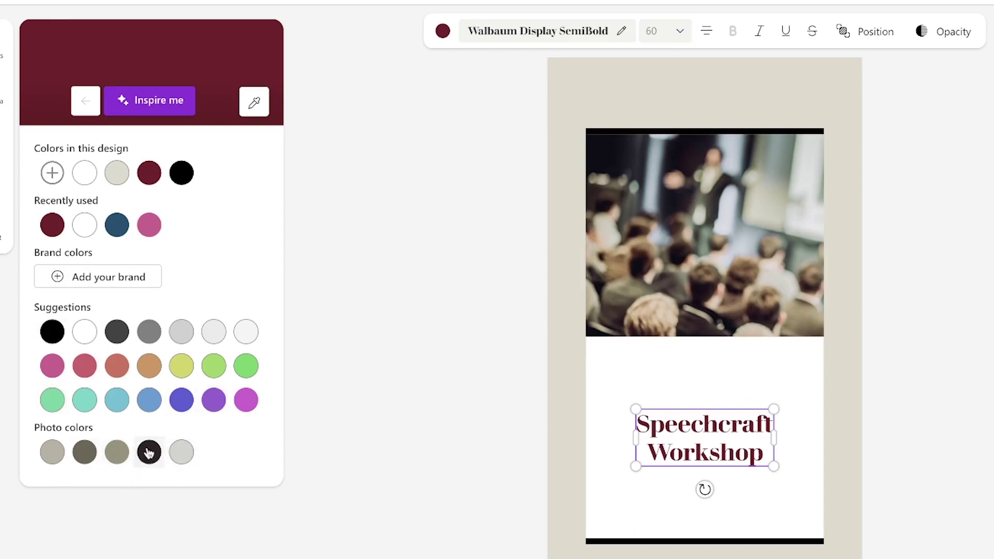
{"action": "key", "text": "Escape"}
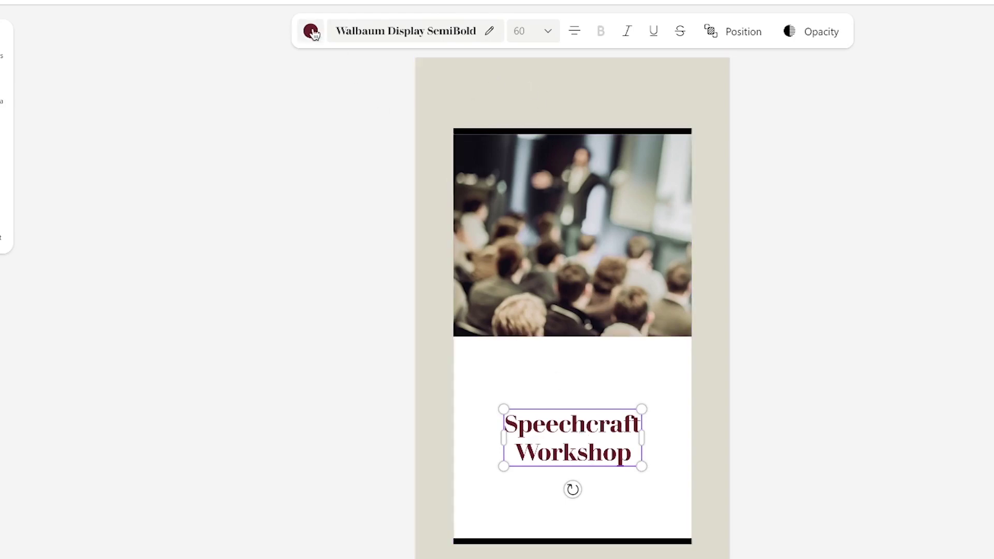
Review suggested title fonts and sizes, keeping Walbaum Display SemiBold at size 60.
{"action": "left_click", "coordinate": [388, 31]}
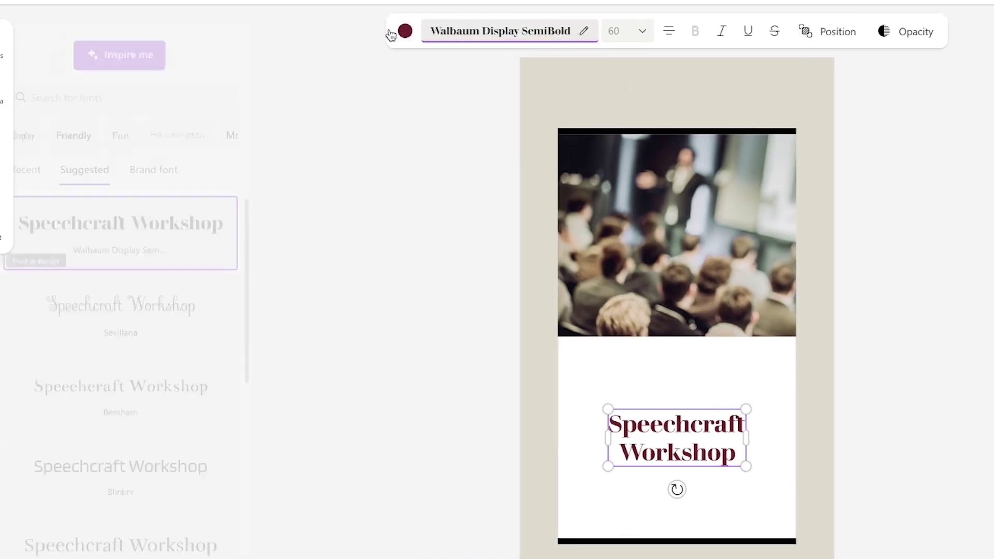
{"action": "scroll", "coordinate": [145, 270], "scroll_direction": "down", "scroll_amount": 5}
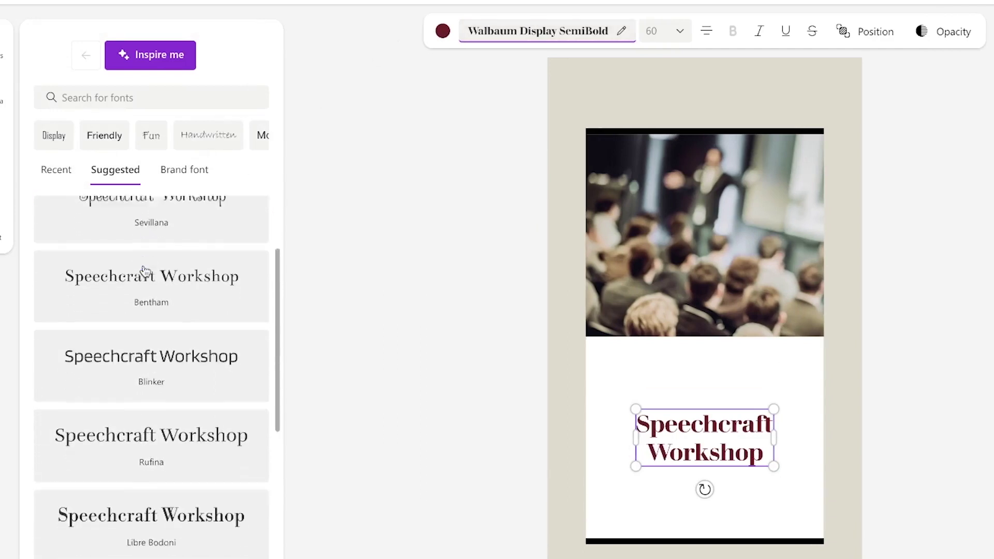
{"action": "scroll", "coordinate": [145, 270], "scroll_direction": "up", "scroll_amount": 5}
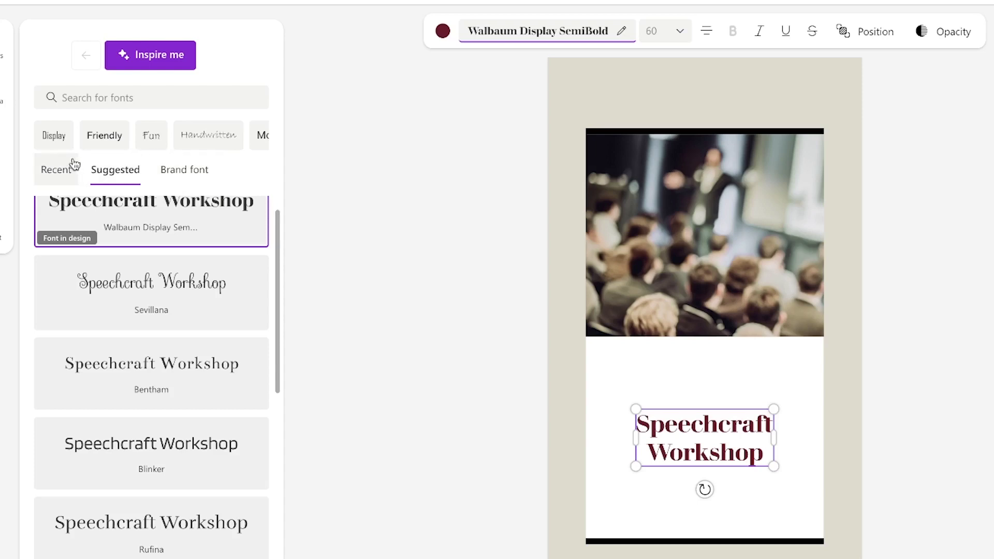
{"action": "scroll", "coordinate": [148, 305], "scroll_direction": "down", "scroll_amount": 10}
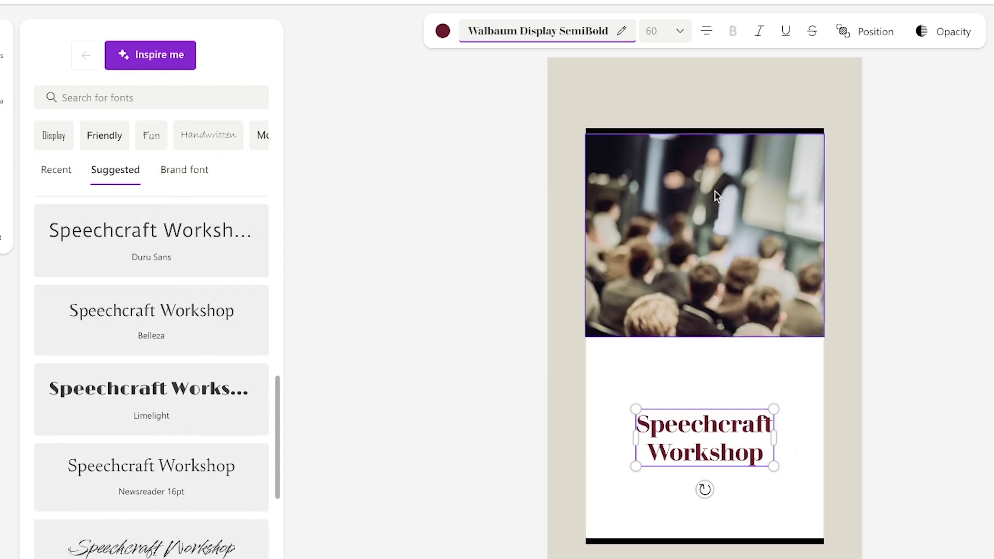
{"action": "left_click", "coordinate": [681, 32]}
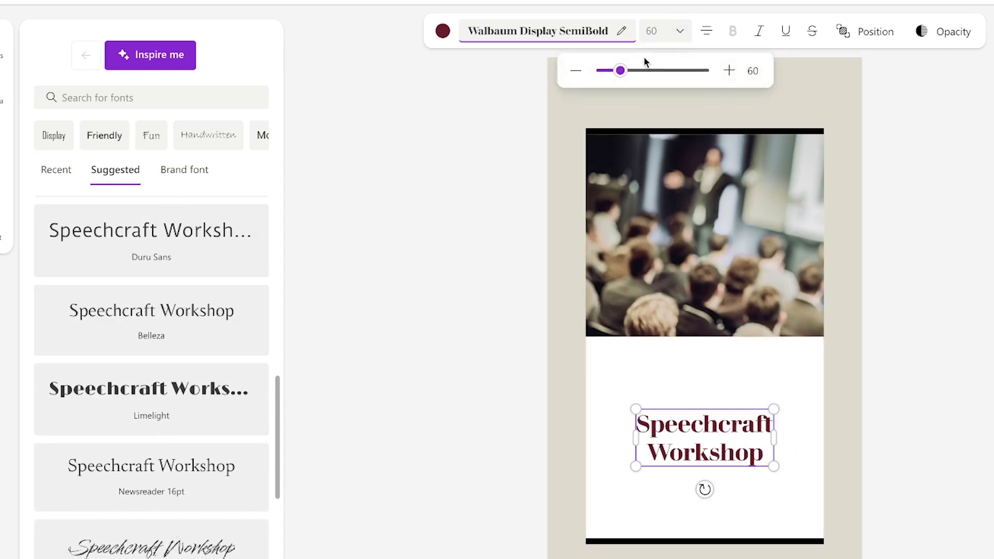
{"action": "mouse_move", "coordinate": [621, 71]}
{"action": "left_mouse_down"}
{"action": "mouse_move", "coordinate": [635, 71]}
{"action": "mouse_move", "coordinate": [621, 73]}
{"action": "left_mouse_up"}
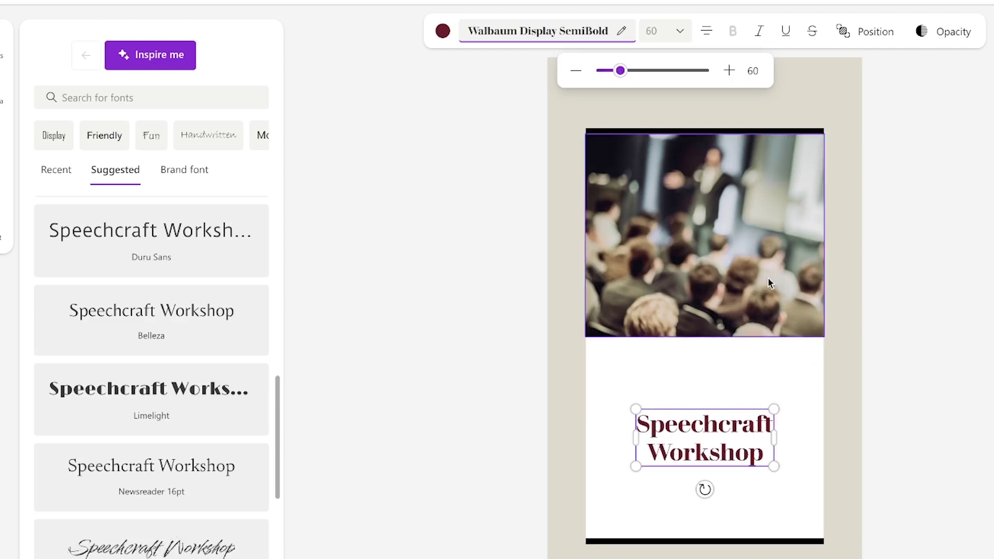
Cycle through the title's alignment options and settle back on centred.
{"action": "left_click", "coordinate": [707, 37]}
{"action": "left_click", "coordinate": [708, 37]}
{"action": "left_click", "coordinate": [707, 37]}
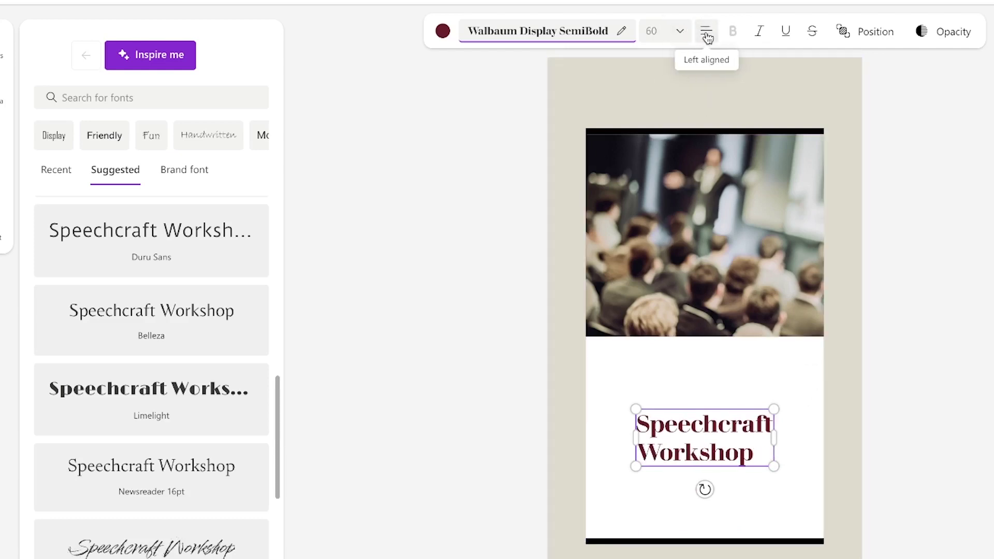
{"action": "left_click", "coordinate": [707, 37]}
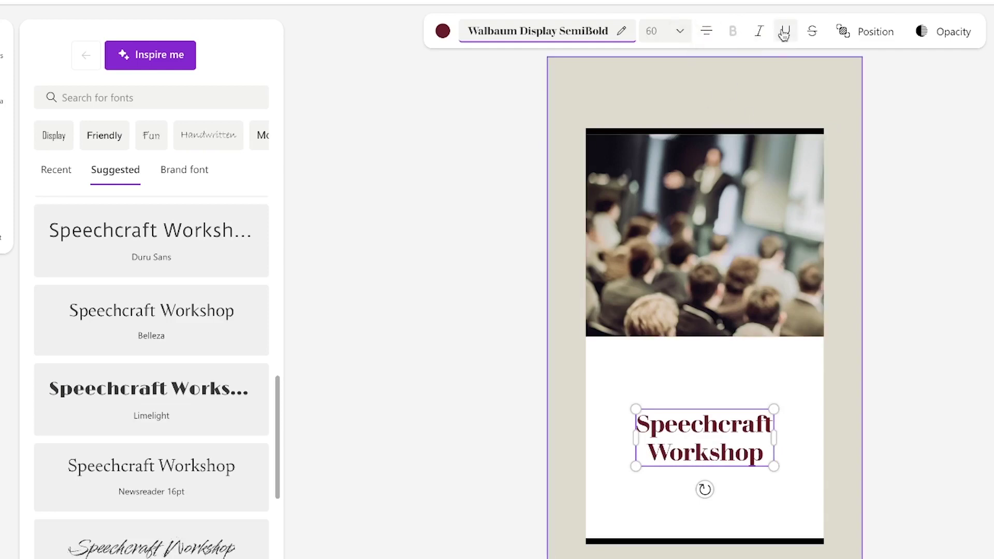
Send the title one layer backward and keep its opacity at 100%.
{"action": "left_click", "coordinate": [860, 35]}
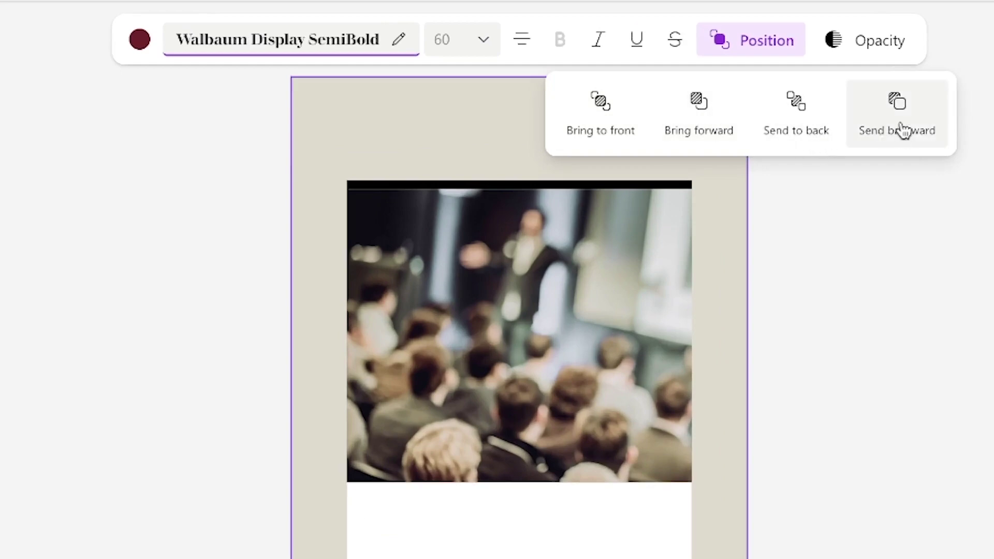
{"action": "left_click", "coordinate": [886, 137]}
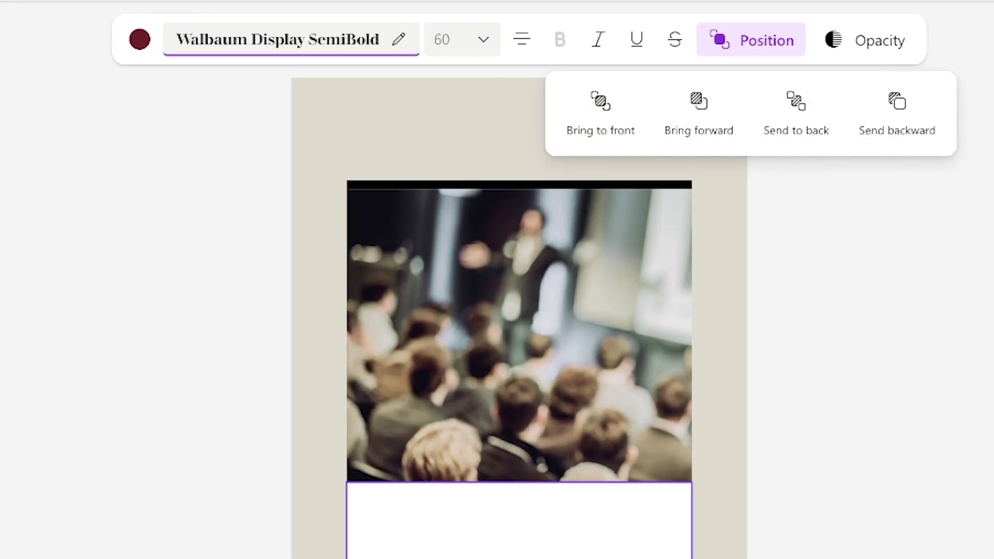
{"action": "left_click", "coordinate": [883, 46]}
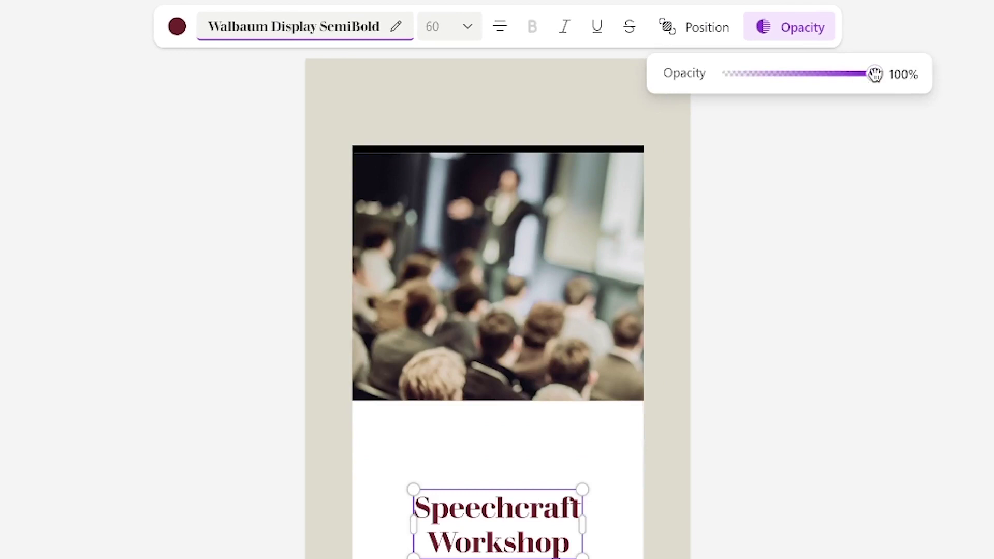
{"action": "left_click_drag", "start_coordinate": [875, 74], "coordinate": [913, 75]}
Reselect the title, glance at Copilot ideas without applying any, then select the audience photo.
{"action": "left_click", "coordinate": [877, 172]}
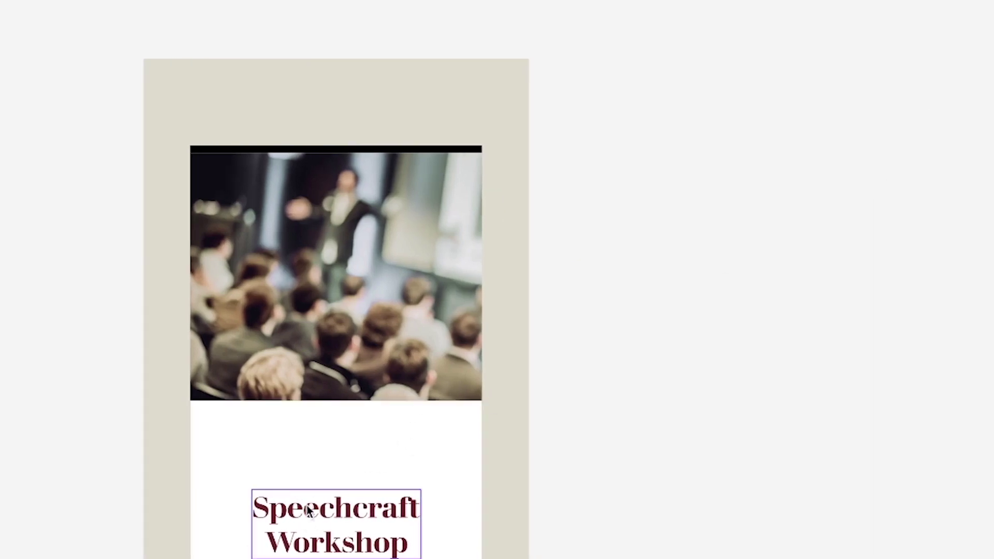
{"action": "left_click", "coordinate": [317, 526]}
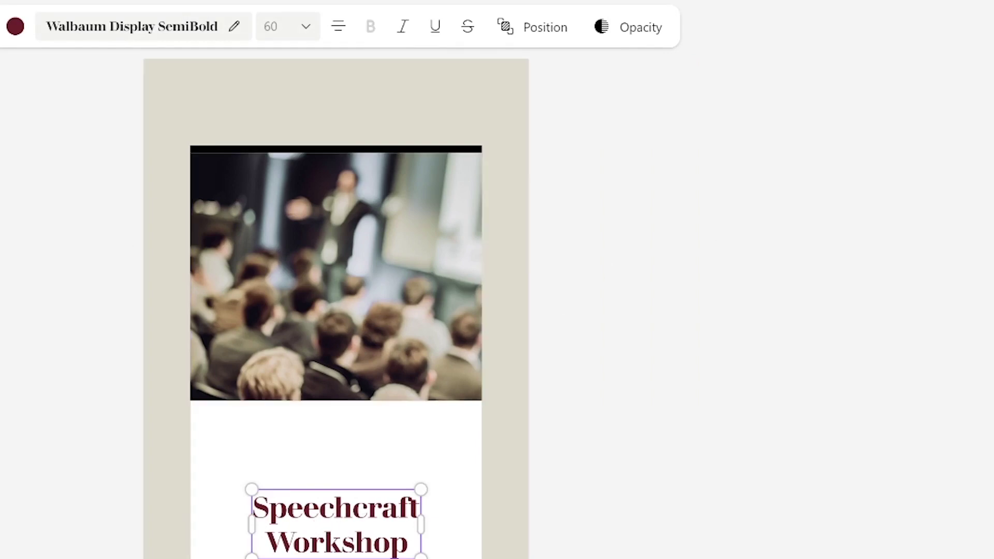
{"action": "left_click", "coordinate": [993, 28]}
{"action": "left_click", "coordinate": [993, 25]}
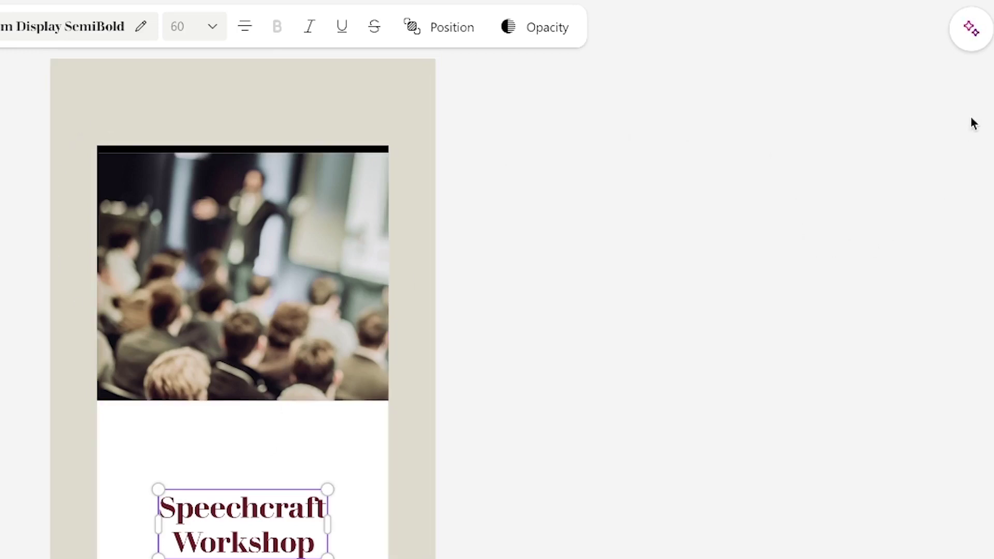
{"action": "left_click", "coordinate": [976, 40]}
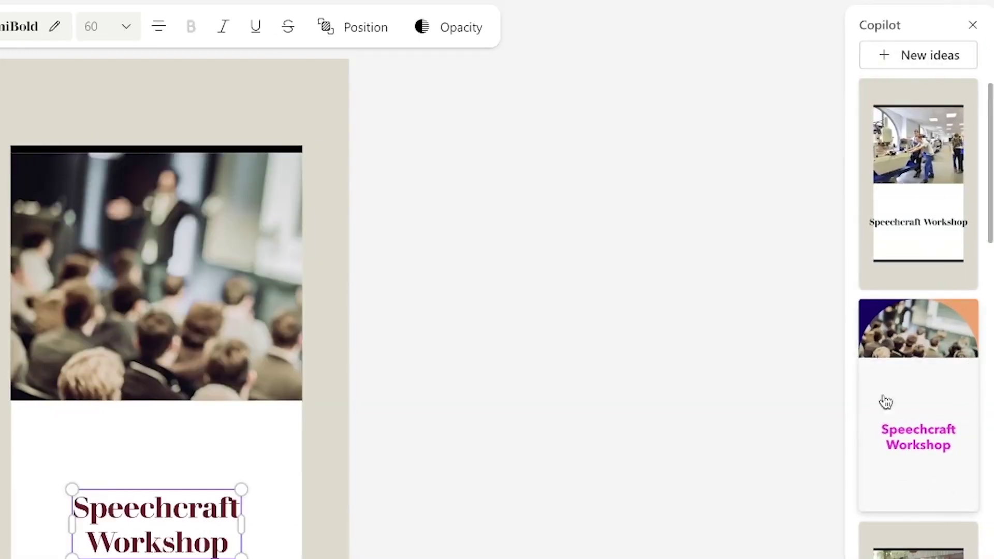
{"action": "left_click", "coordinate": [973, 27]}
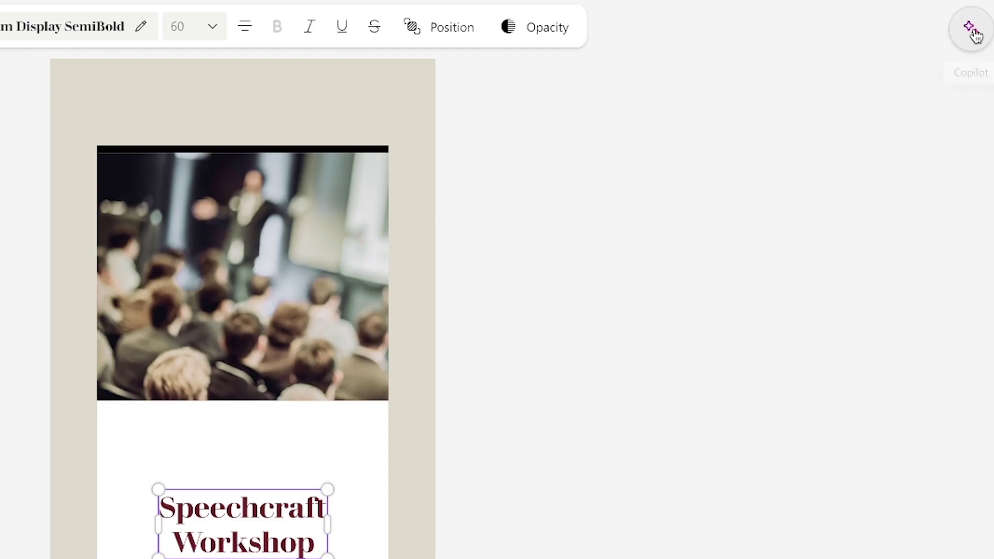
{"action": "left_click", "coordinate": [263, 291]}
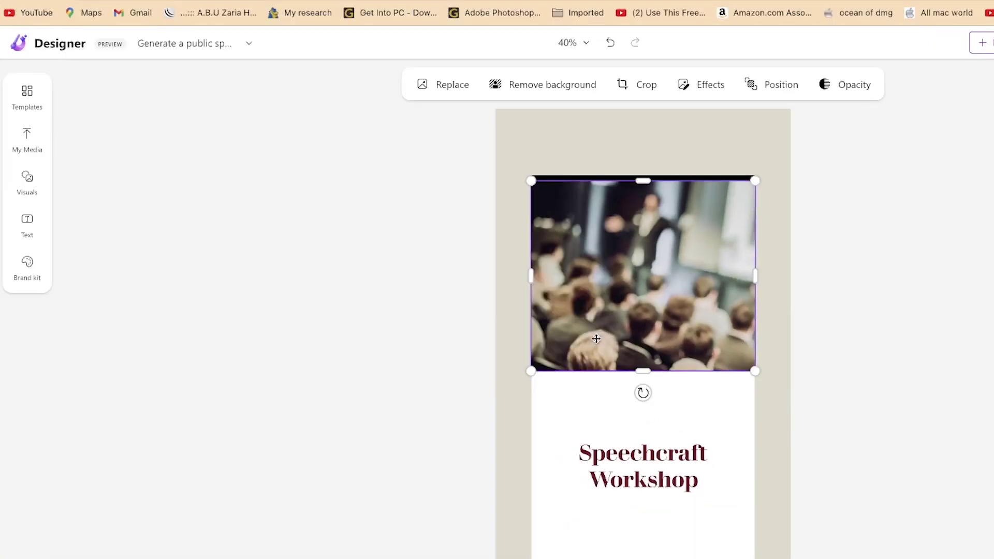
Show My Media uploads and browse to the Tutorial courses/2023/March/Microsoft Designer folder, cancelling the upload.
{"action": "left_click", "coordinate": [26, 146]}
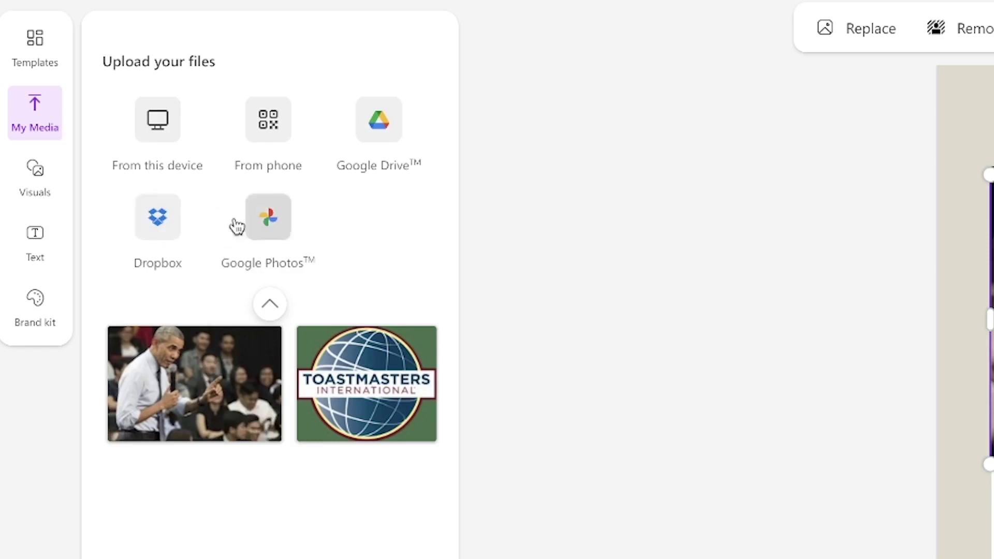
{"action": "left_click", "coordinate": [158, 132]}
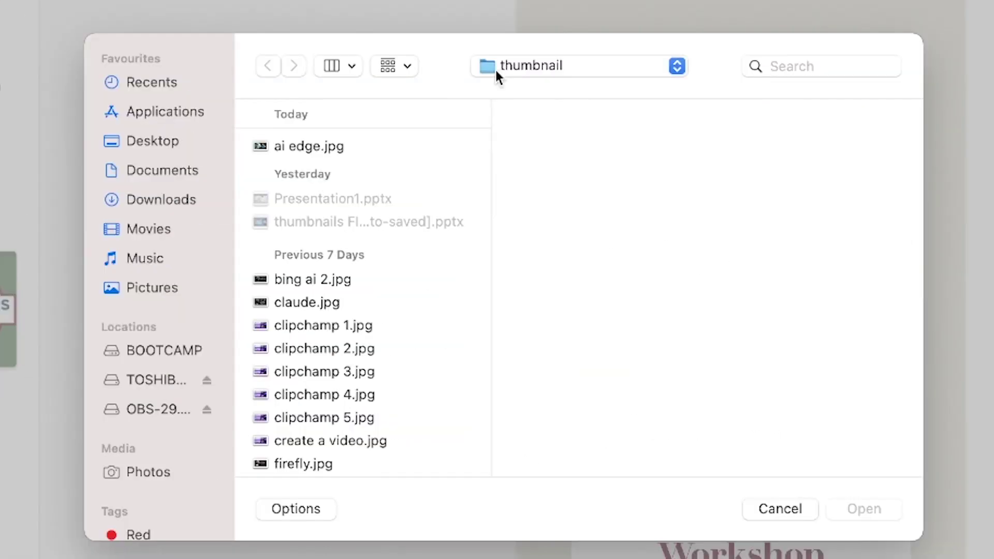
{"action": "left_click", "coordinate": [918, 144]}
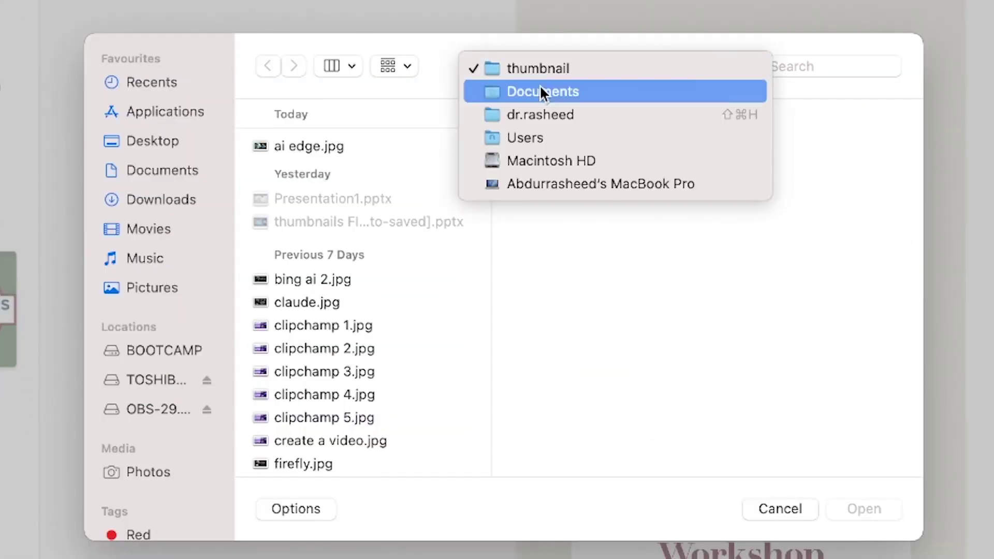
{"action": "left_click", "coordinate": [156, 380]}
{"action": "scroll", "coordinate": [321, 421], "scroll_direction": "down", "scroll_amount": 3}
{"action": "left_click", "coordinate": [331, 456]}
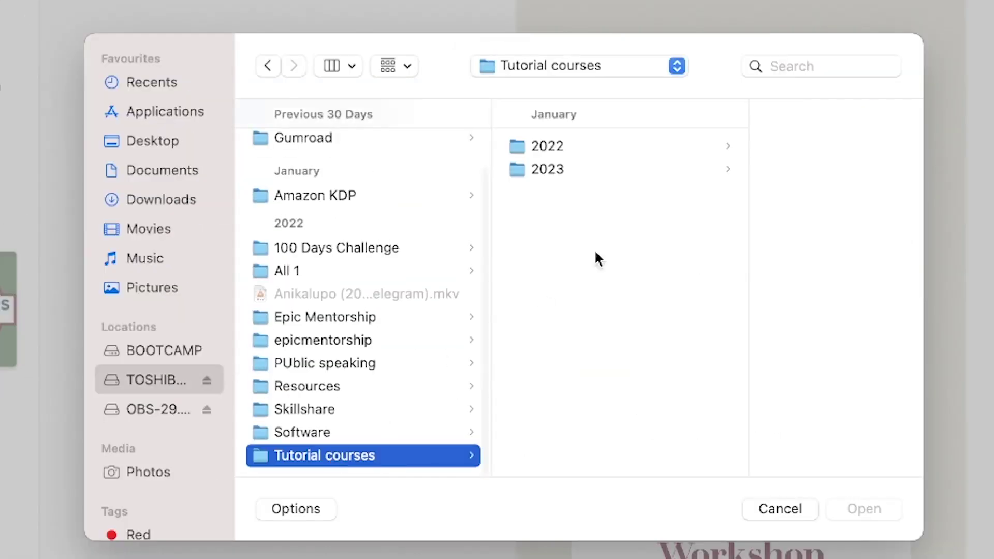
{"action": "left_click", "coordinate": [564, 171]}
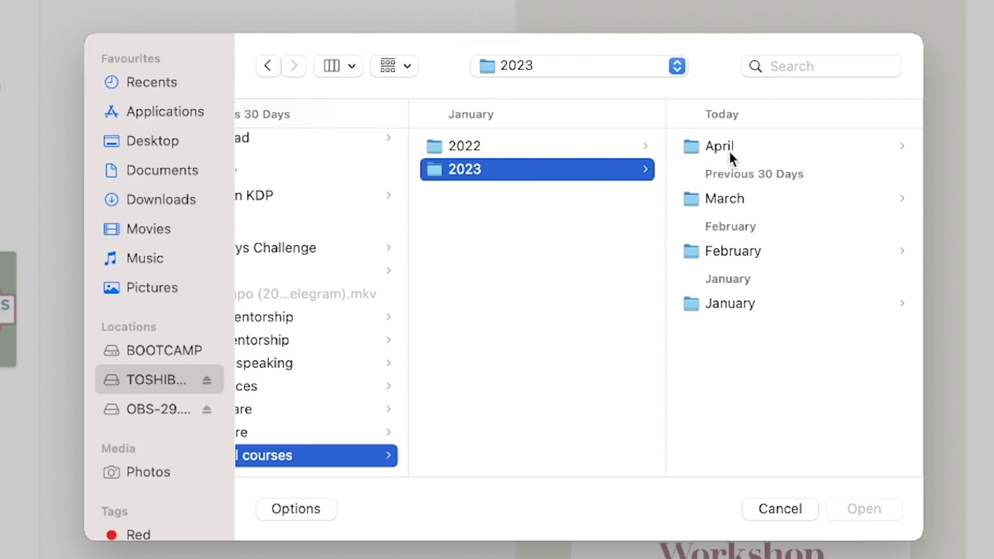
{"action": "left_click", "coordinate": [731, 197]}
{"action": "left_click", "coordinate": [772, 171]}
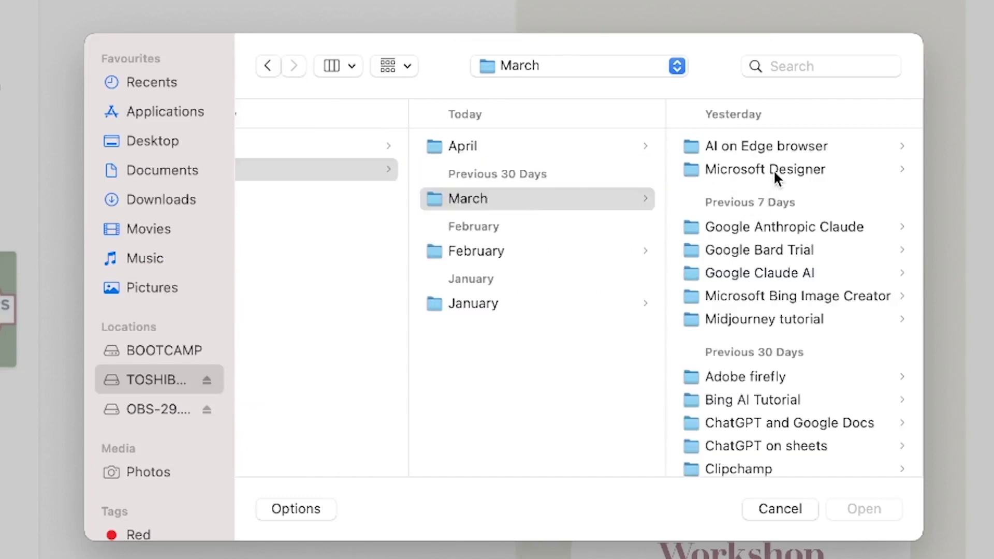
{"action": "left_click", "coordinate": [747, 280]}
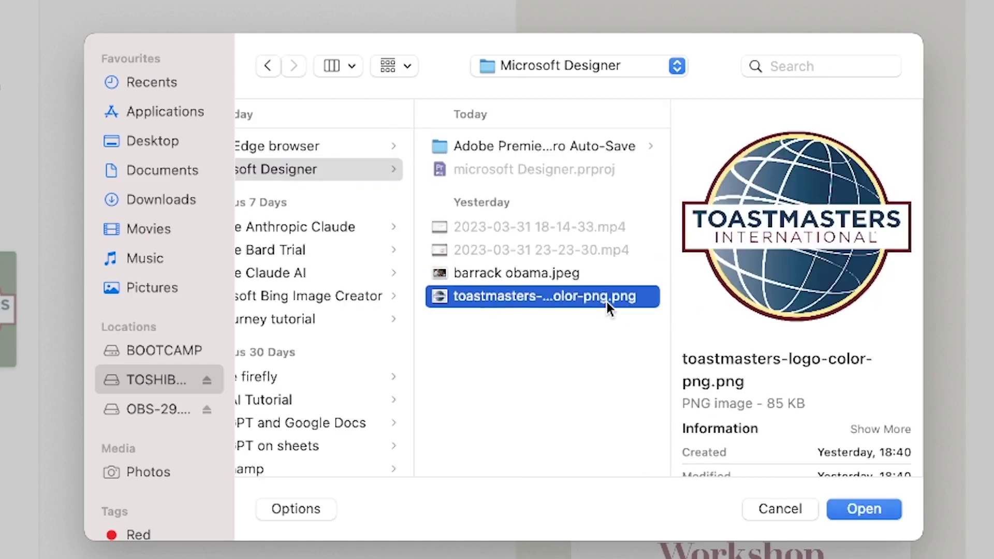
{"action": "left_click", "coordinate": [788, 508]}
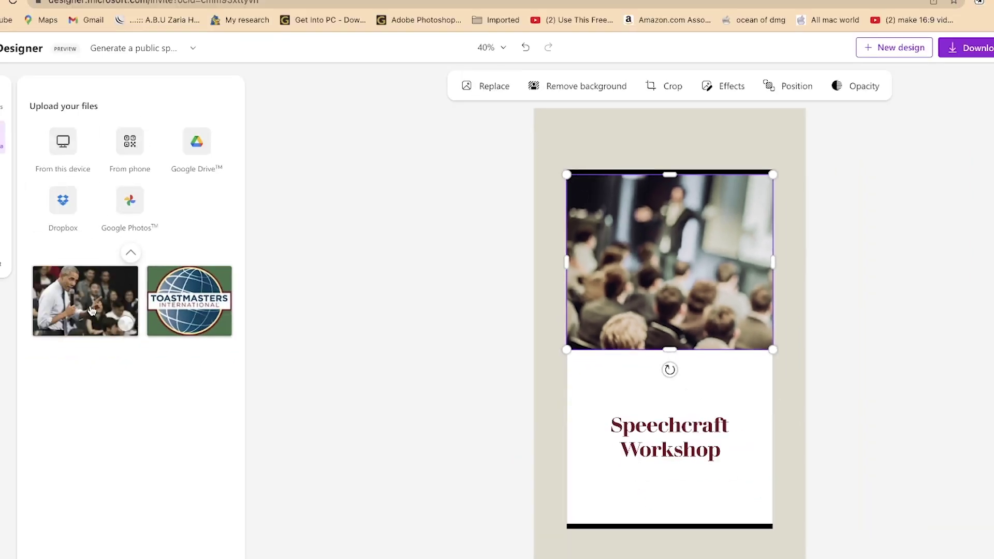
Drop the speaker-with-microphone upload over the crowd photo and check its crop framing.
{"action": "left_click_drag", "start_coordinate": [92, 311], "coordinate": [781, 355]}
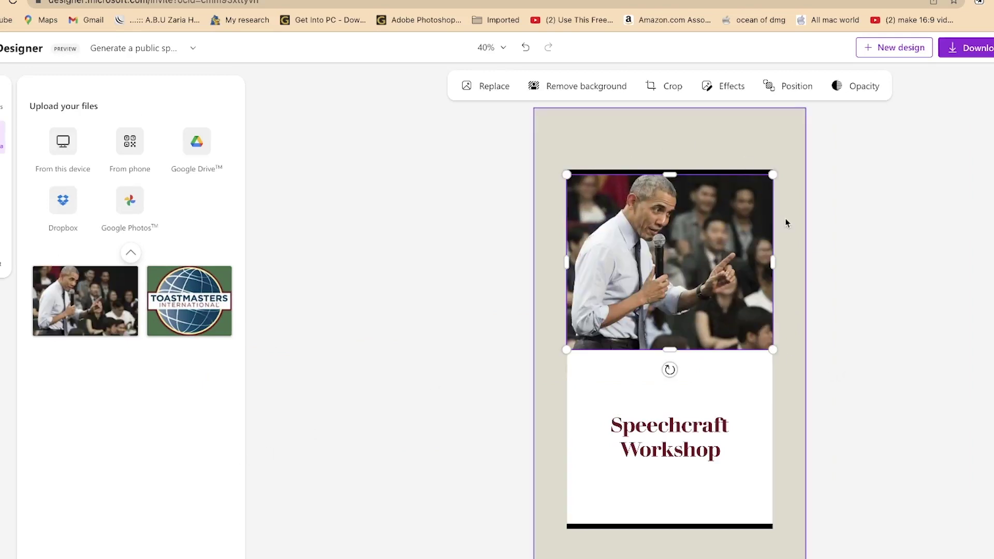
{"action": "left_click", "coordinate": [859, 242]}
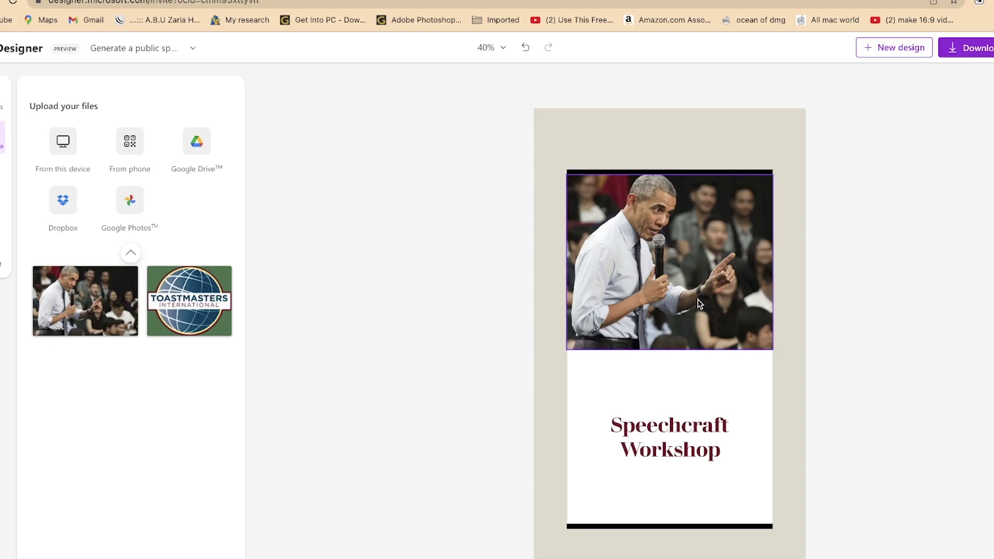
{"action": "left_click", "coordinate": [709, 278]}
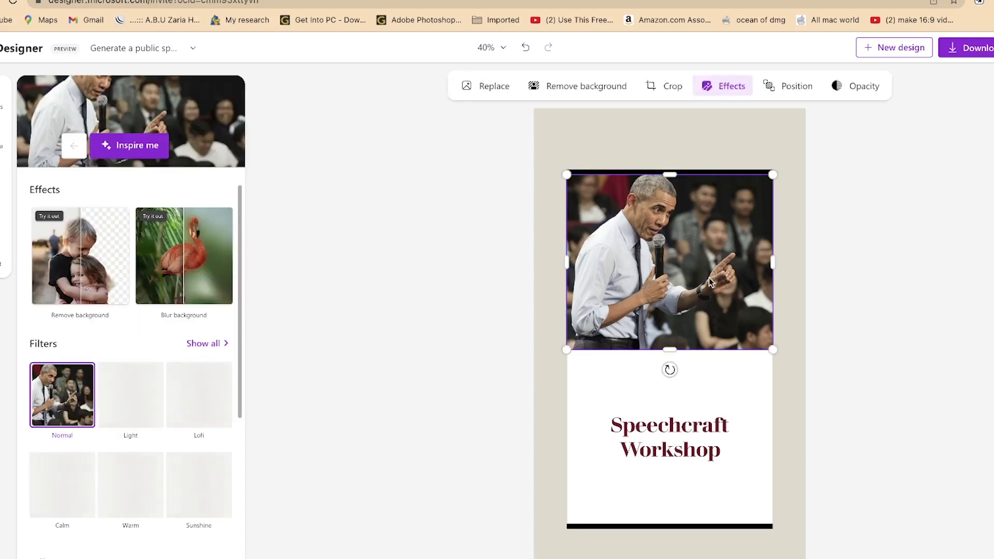
{"action": "double_click", "coordinate": [709, 278]}
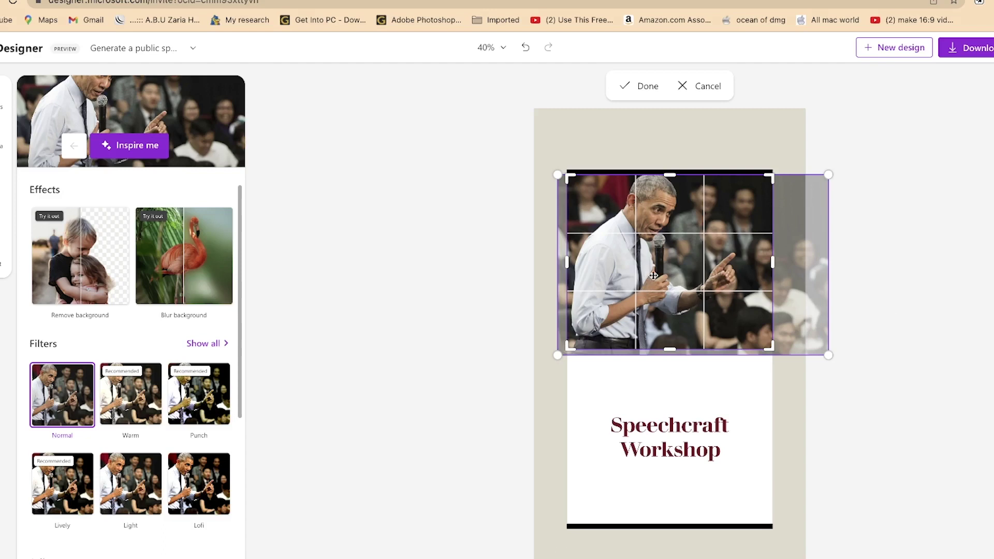
{"action": "mouse_move", "coordinate": [827, 353]}
{"action": "left_mouse_down"}
{"action": "mouse_move", "coordinate": [874, 386]}
{"action": "mouse_move", "coordinate": [764, 319]}
{"action": "mouse_move", "coordinate": [769, 345]}
{"action": "mouse_move", "coordinate": [816, 339]}
{"action": "mouse_move", "coordinate": [851, 376]}
{"action": "mouse_move", "coordinate": [829, 352]}
{"action": "left_mouse_up"}
{"action": "left_click", "coordinate": [887, 358]}
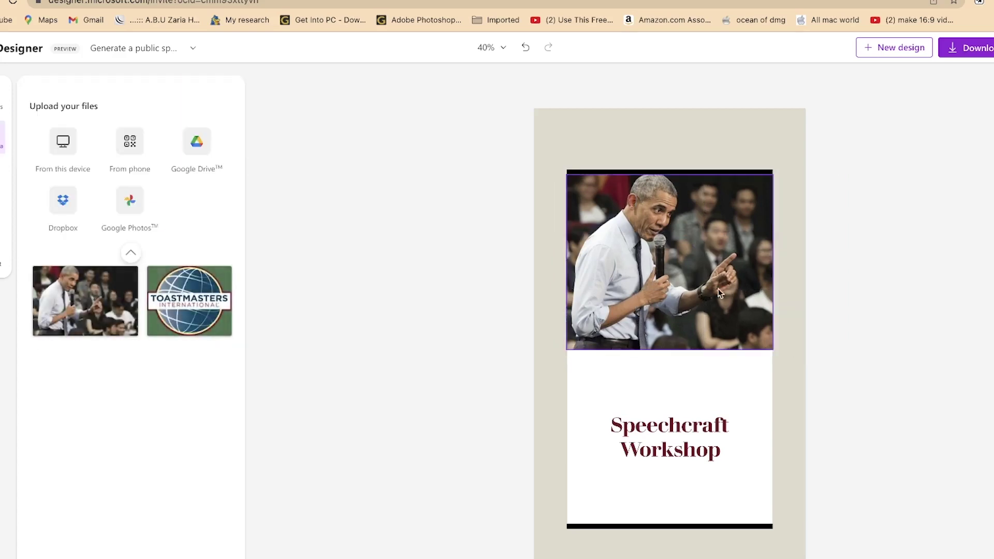
{"action": "left_click", "coordinate": [694, 278]}
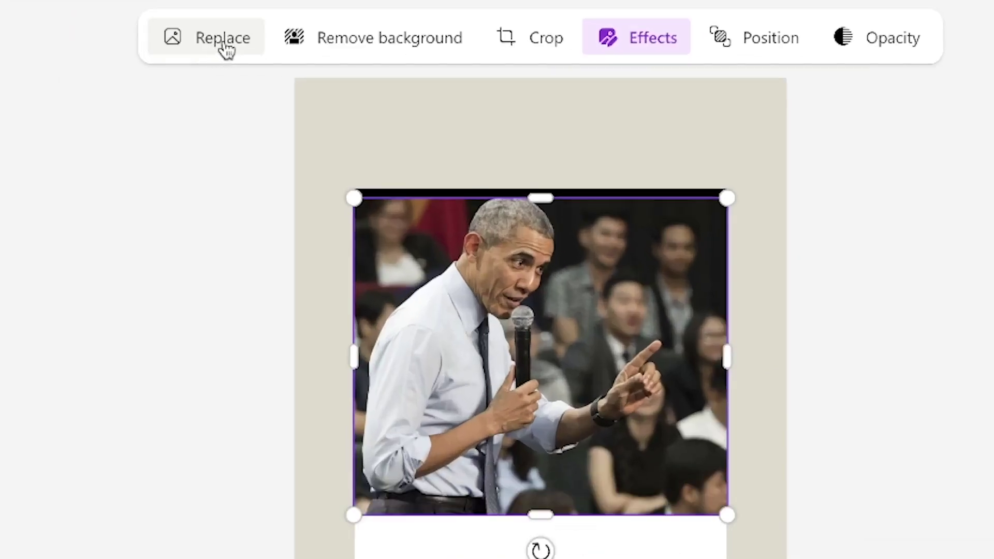
{"action": "left_click", "coordinate": [374, 46]}
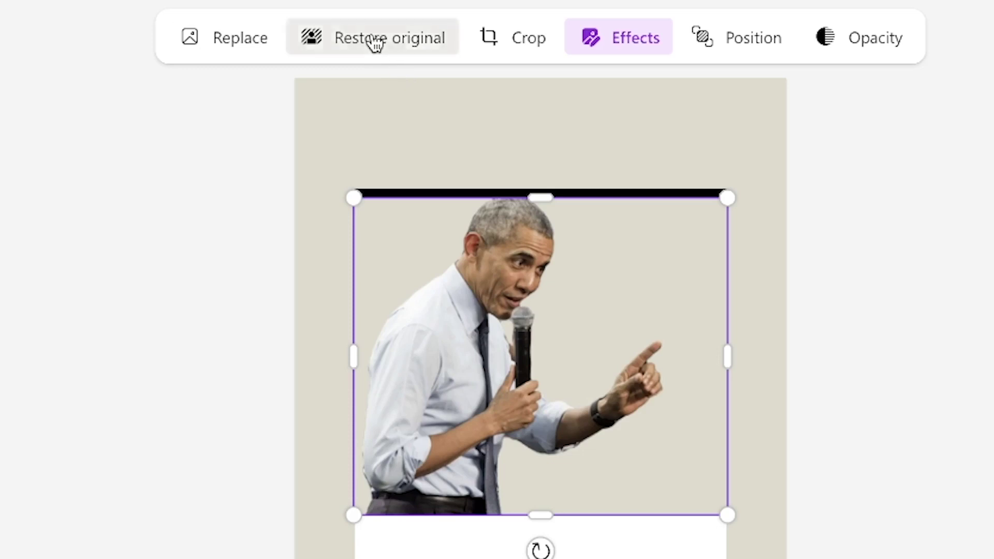
{"action": "left_click", "coordinate": [375, 44]}
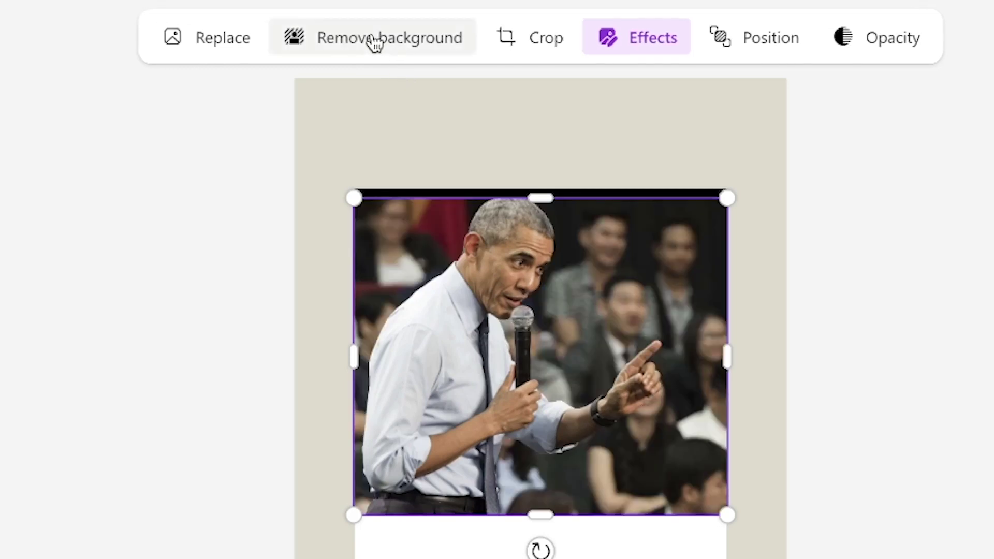
{"action": "left_click", "coordinate": [513, 41]}
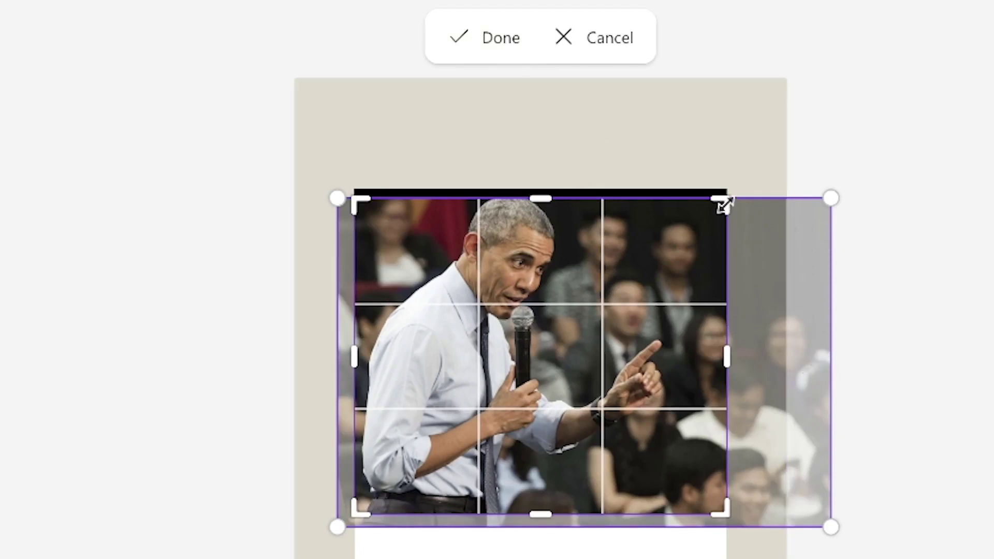
{"action": "left_click_drag", "start_coordinate": [725, 205], "coordinate": [574, 218]}
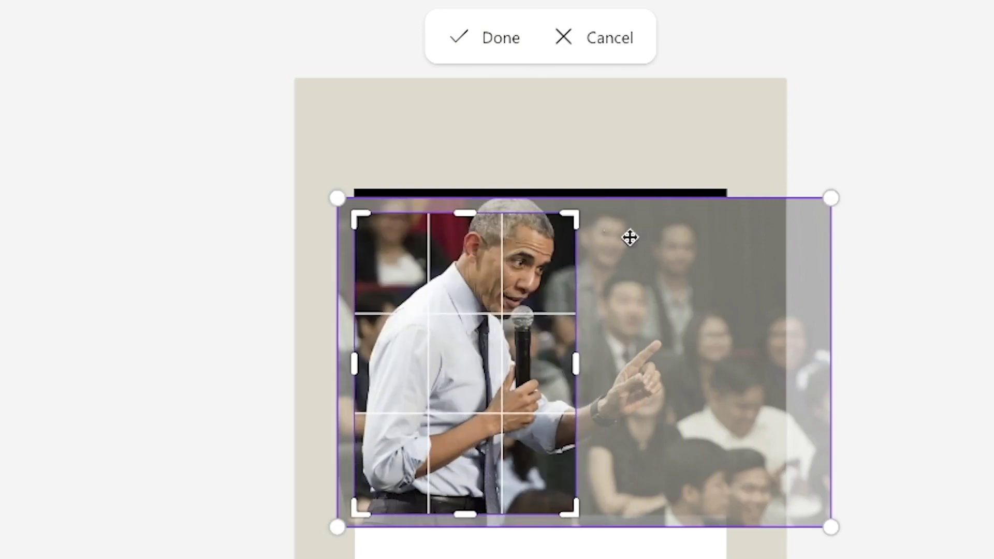
{"action": "left_click", "coordinate": [496, 53]}
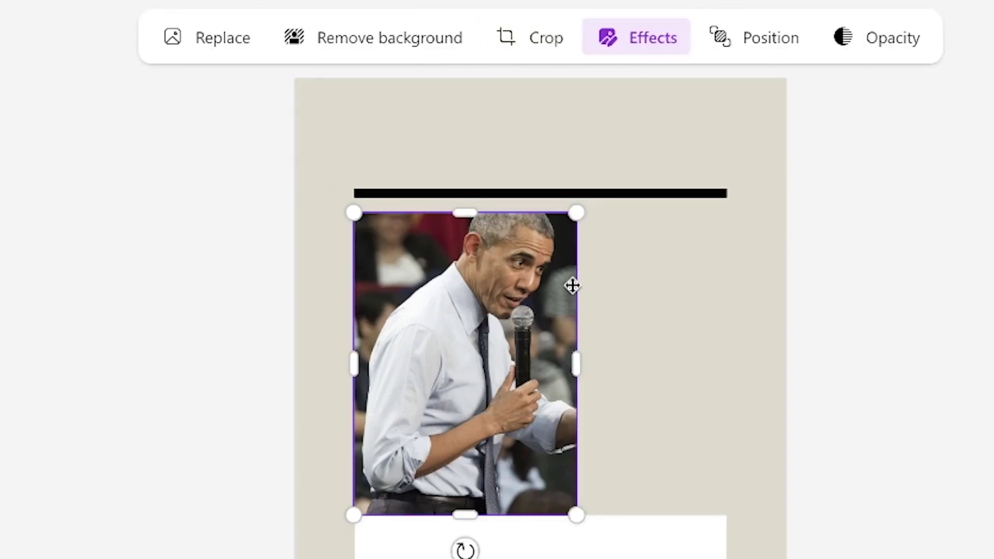
{"action": "key", "text": "ctrl+z"}
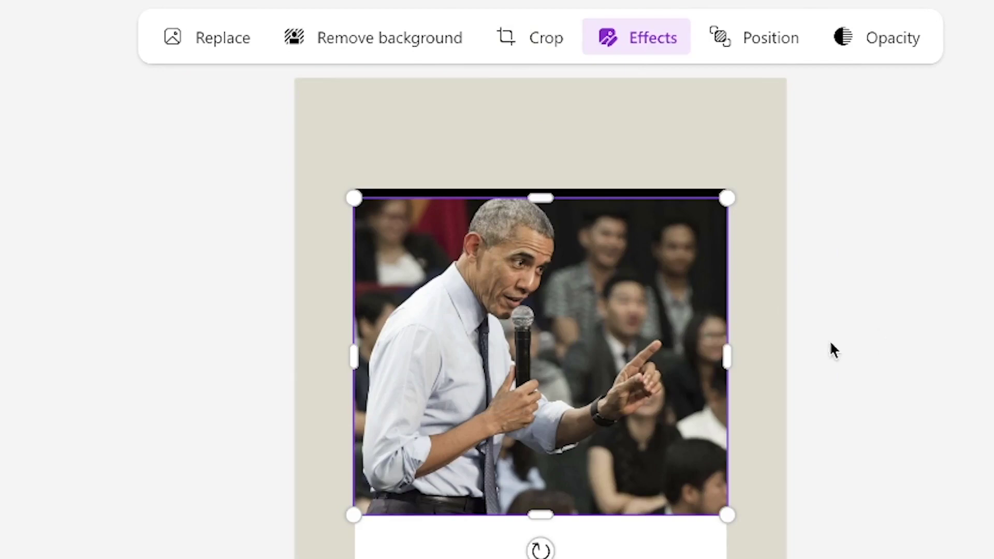
Apply the Light filter at intensity 65 to the speaker photo, plus Auto adjust.
{"action": "left_click", "coordinate": [642, 46]}
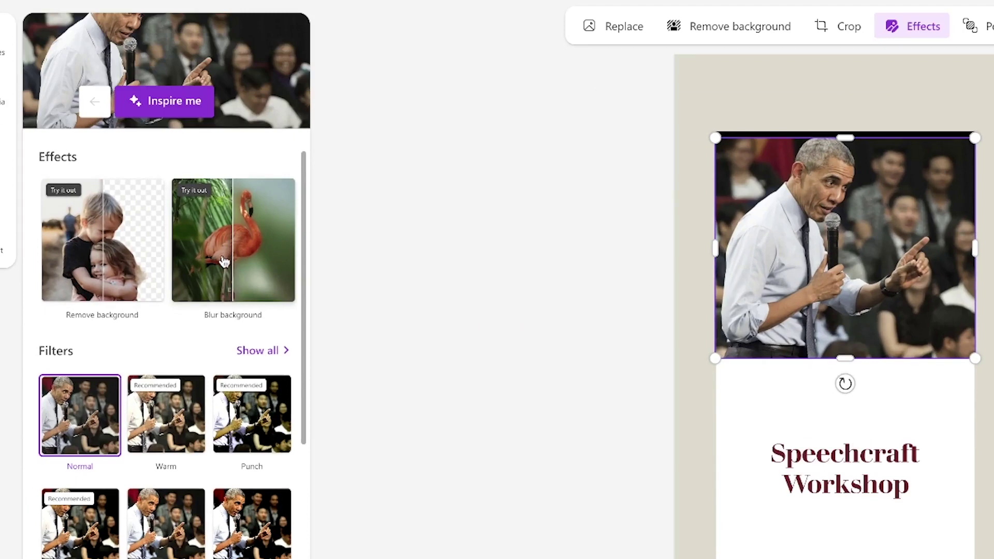
{"action": "scroll", "coordinate": [133, 430], "scroll_direction": "down", "scroll_amount": 2}
{"action": "scroll", "coordinate": [132, 429], "scroll_direction": "down", "scroll_amount": 1}
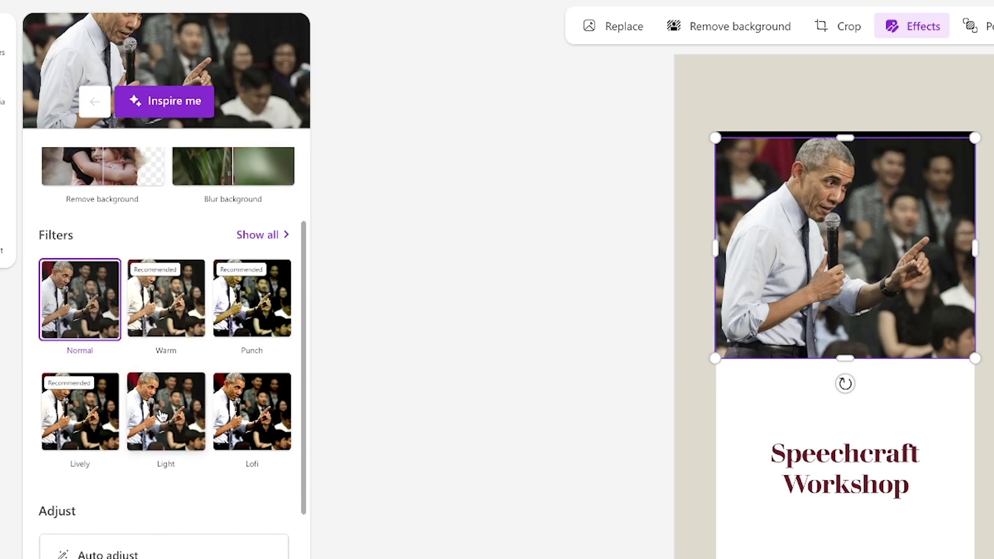
{"action": "left_click", "coordinate": [162, 415]}
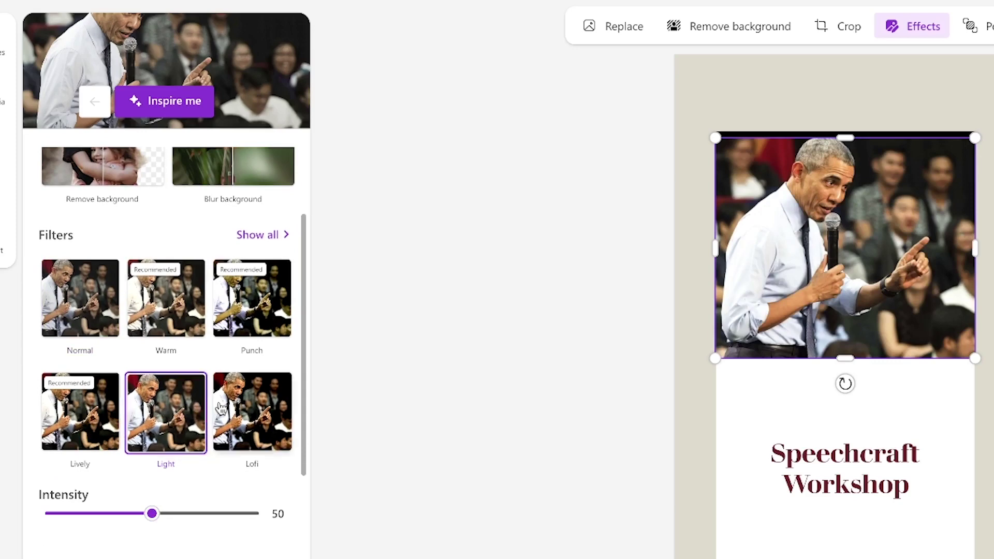
{"action": "left_click", "coordinate": [243, 414]}
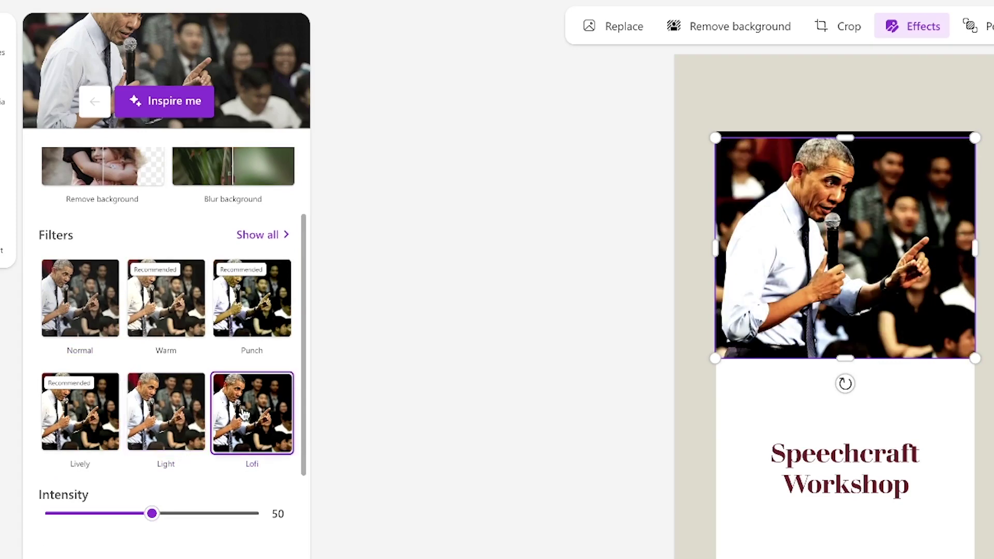
{"action": "left_click", "coordinate": [173, 414]}
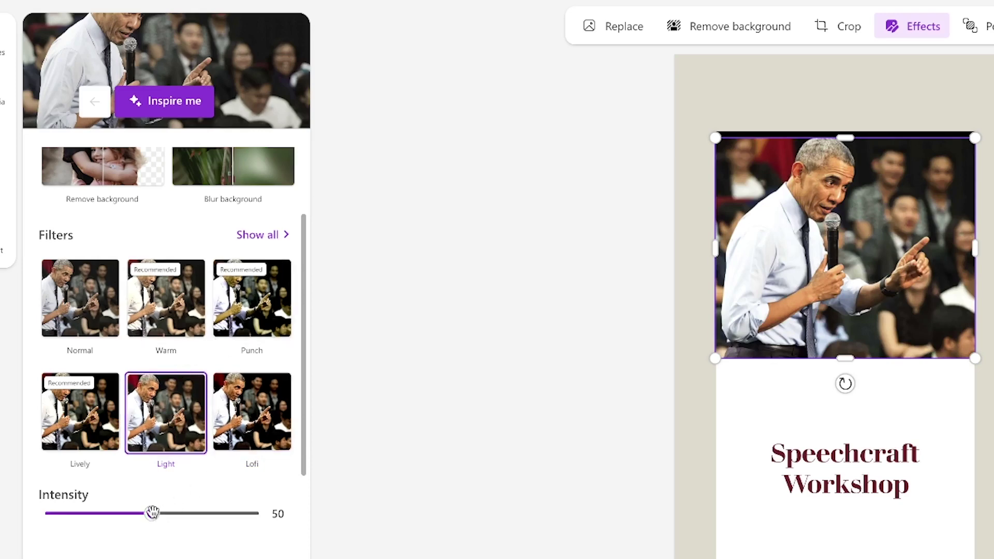
{"action": "left_click_drag", "start_coordinate": [152, 514], "coordinate": [184, 515]}
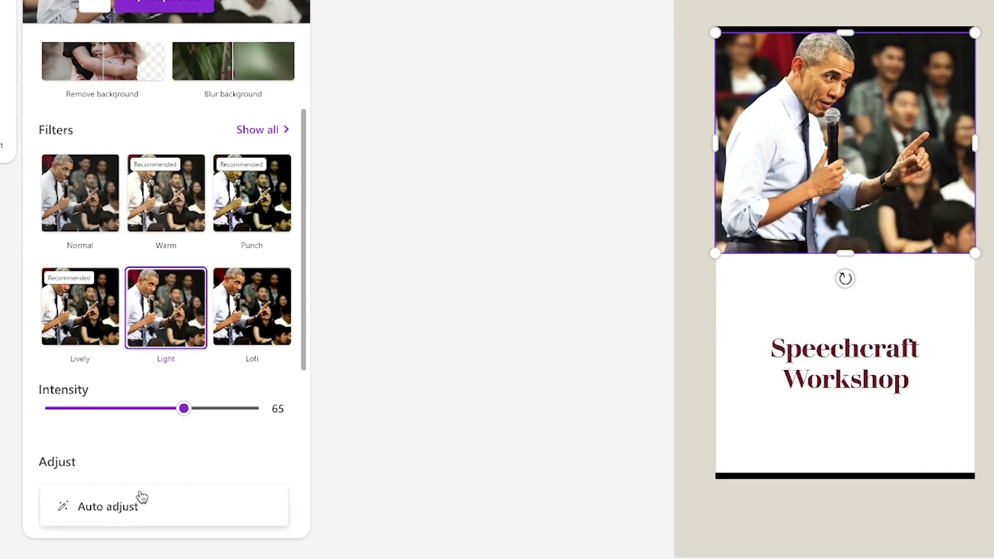
{"action": "left_click", "coordinate": [137, 499]}
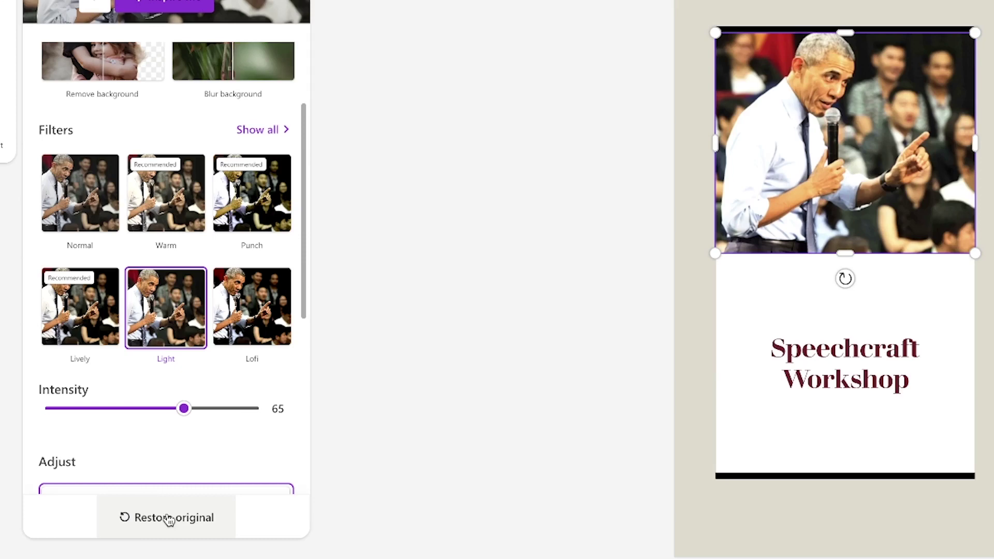
{"action": "left_click", "coordinate": [330, 477]}
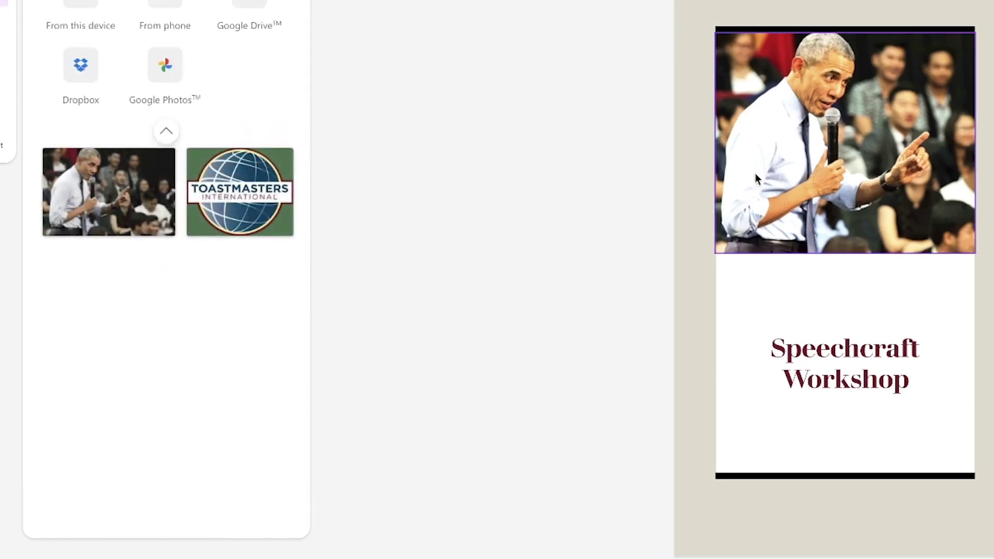
Keep the speaker photo at 100% opacity and bring up the My Media uploads.
{"action": "left_click", "coordinate": [830, 166]}
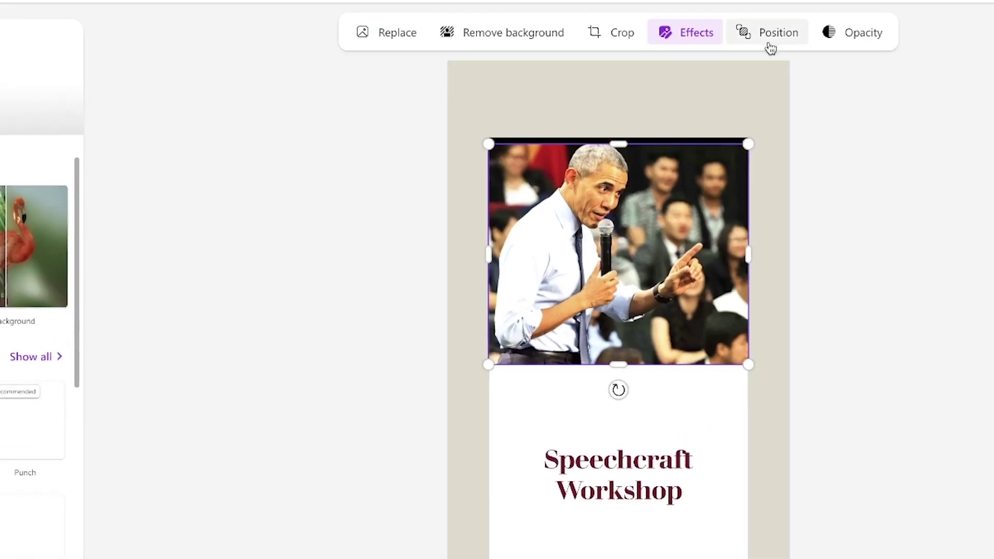
{"action": "left_click", "coordinate": [768, 42]}
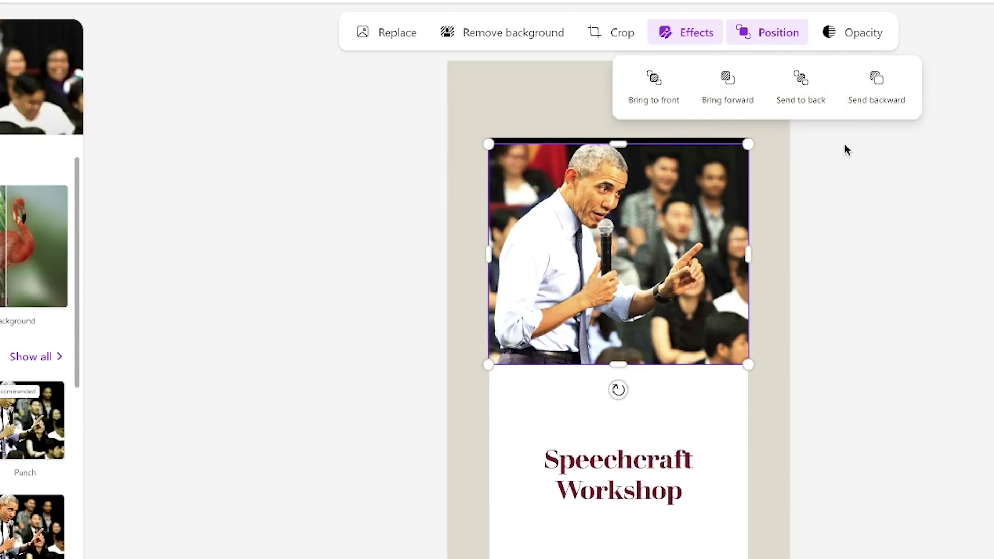
{"action": "left_click", "coordinate": [853, 34]}
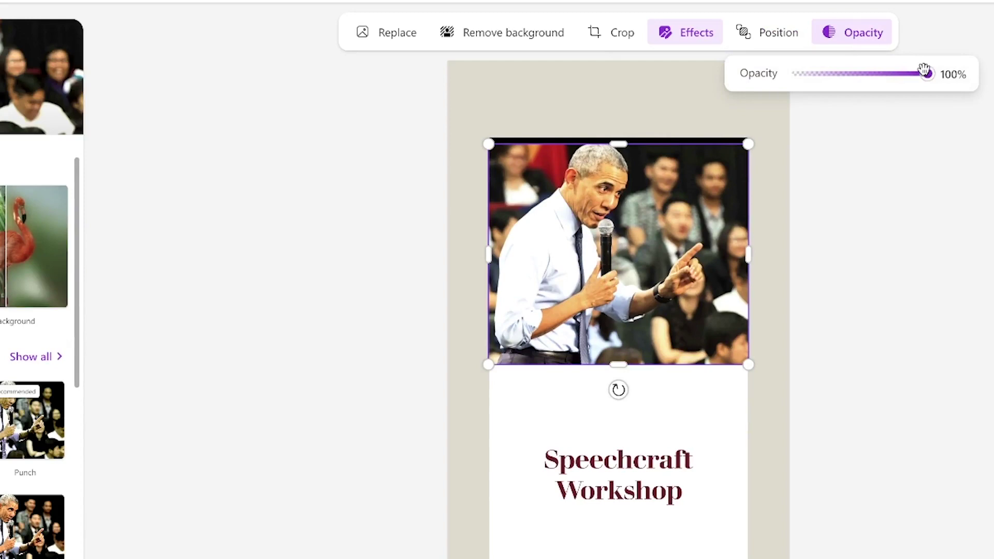
{"action": "left_click_drag", "start_coordinate": [927, 74], "coordinate": [991, 58]}
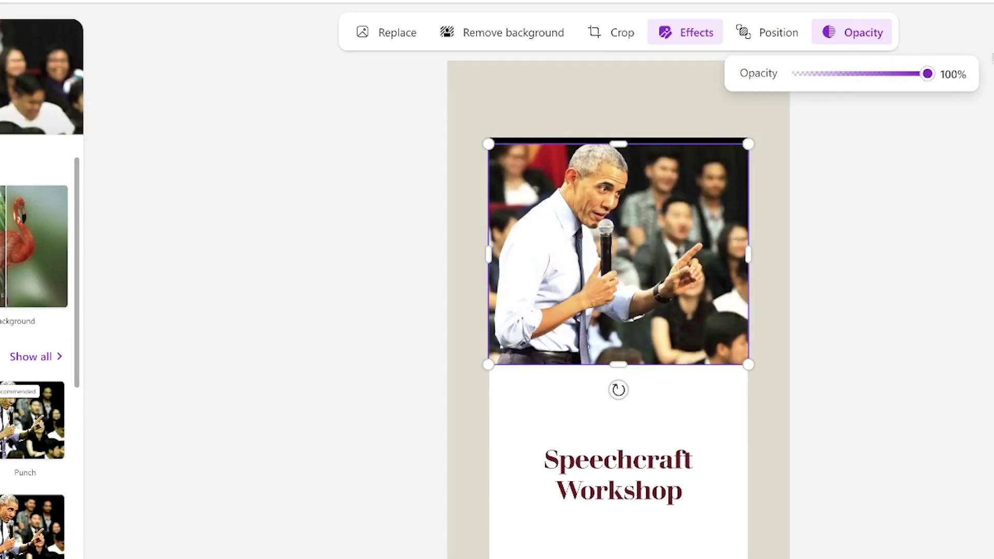
{"action": "left_click", "coordinate": [768, 240]}
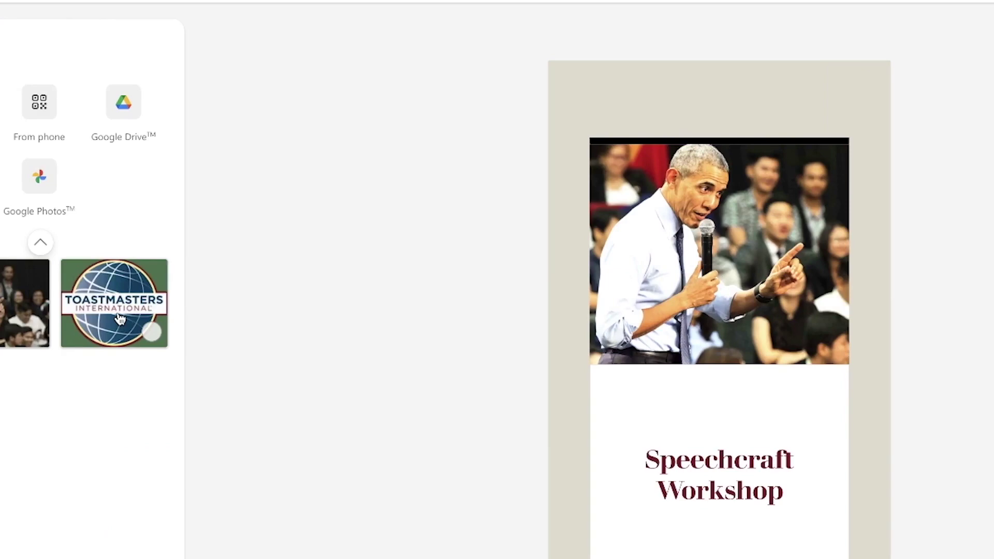
Add the Toastmasters logo, shrink it, and place it at the poster's lower right.
{"action": "left_click_drag", "start_coordinate": [120, 318], "coordinate": [671, 482]}
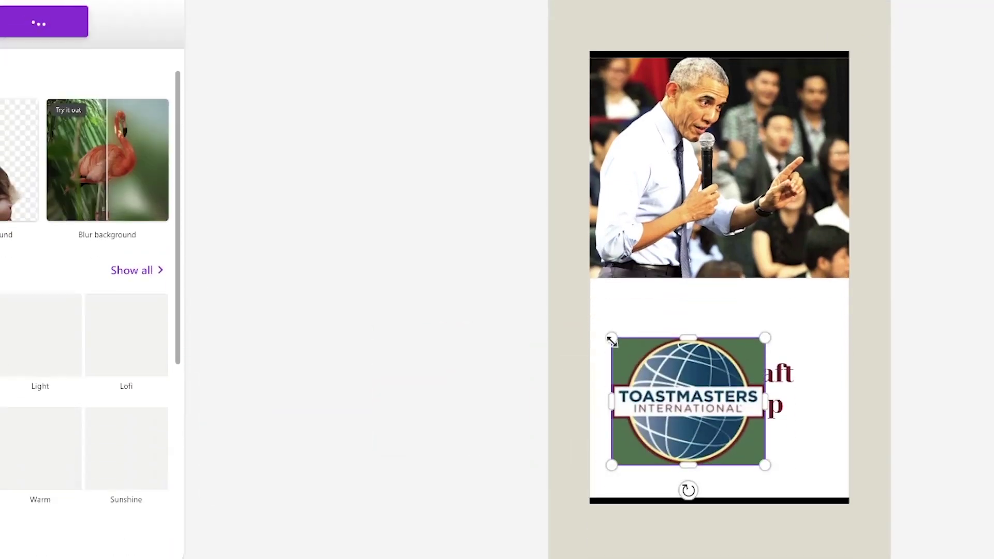
{"action": "left_click_drag", "start_coordinate": [610, 338], "coordinate": [690, 412]}
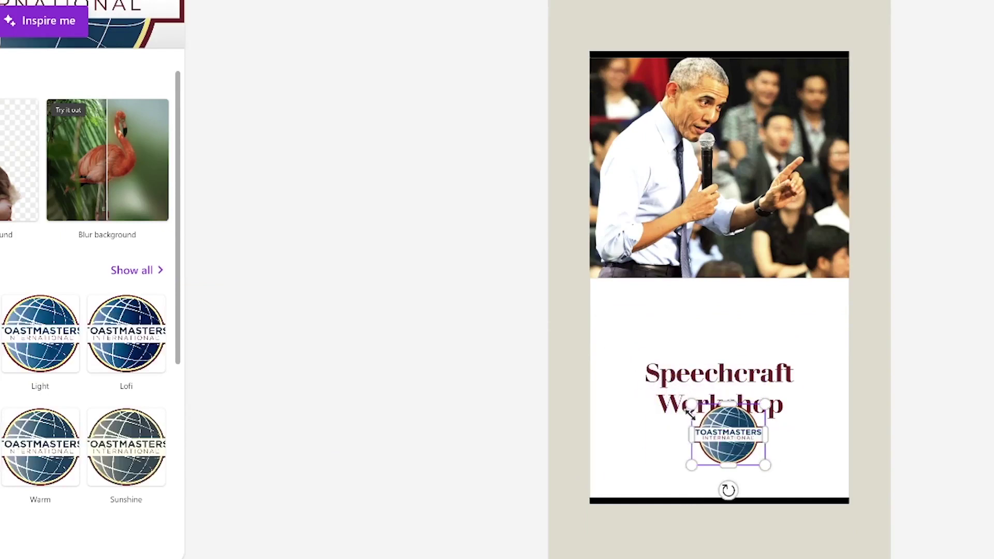
{"action": "left_click_drag", "start_coordinate": [734, 443], "coordinate": [811, 469]}
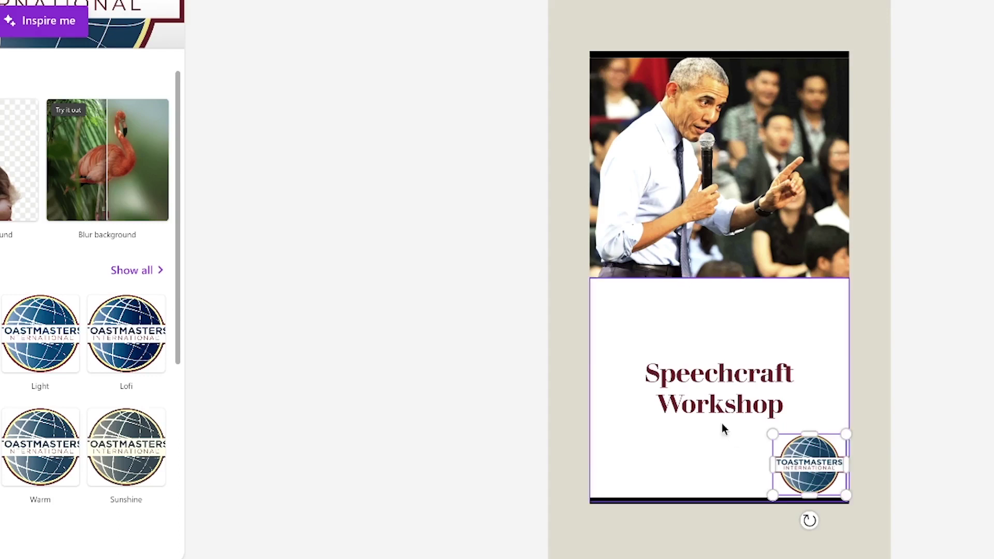
Move the Speechcraft Workshop title up so it sits just beneath the speaker photo.
{"action": "left_click", "coordinate": [711, 385]}
{"action": "left_click_drag", "start_coordinate": [711, 384], "coordinate": [707, 320]}
{"action": "left_click", "coordinate": [809, 358]}
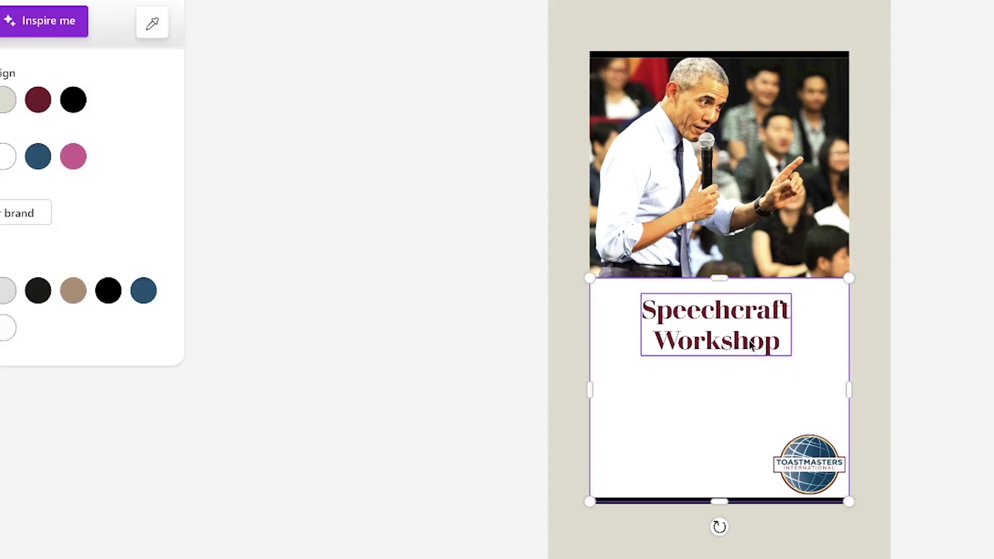
{"action": "left_click", "coordinate": [716, 337]}
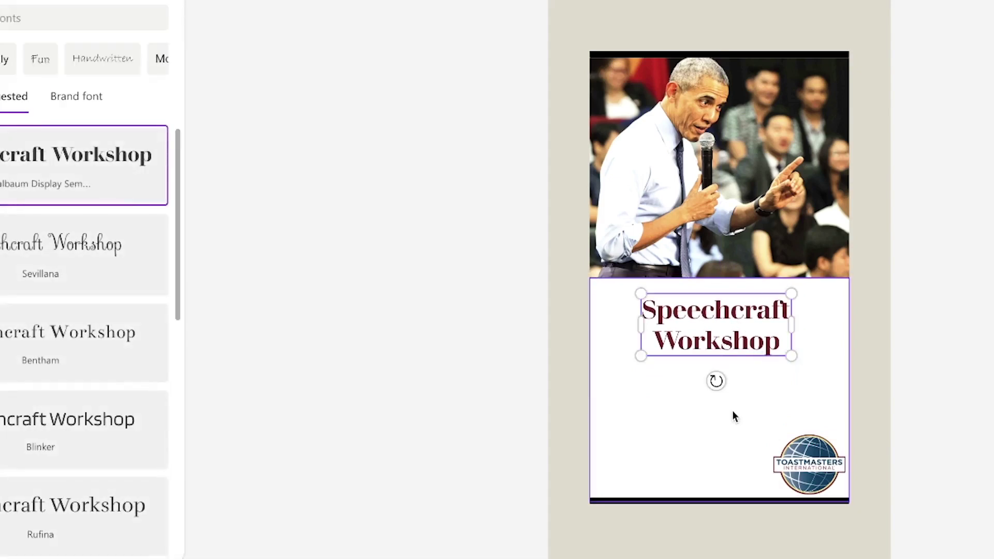
{"action": "left_click", "coordinate": [749, 390]}
{"action": "left_click", "coordinate": [18, 106]}
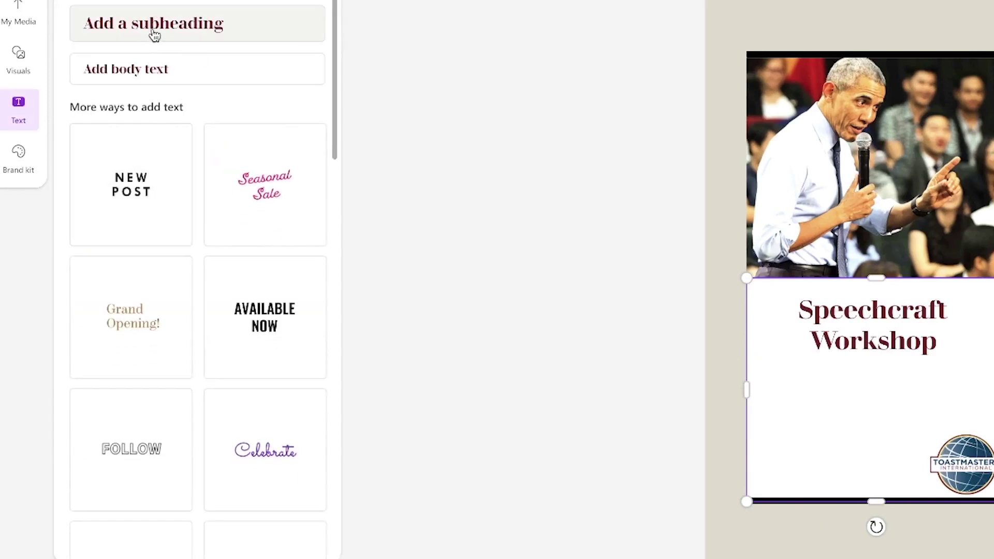
Add an AVAILABLE NOW text block below the Workshop title and retype it as 'BY KVTMC'.
{"action": "scroll", "coordinate": [184, 320], "scroll_direction": "down", "scroll_amount": 1}
{"action": "left_click", "coordinate": [247, 306]}
{"action": "left_click_drag", "start_coordinate": [852, 300], "coordinate": [876, 402]}
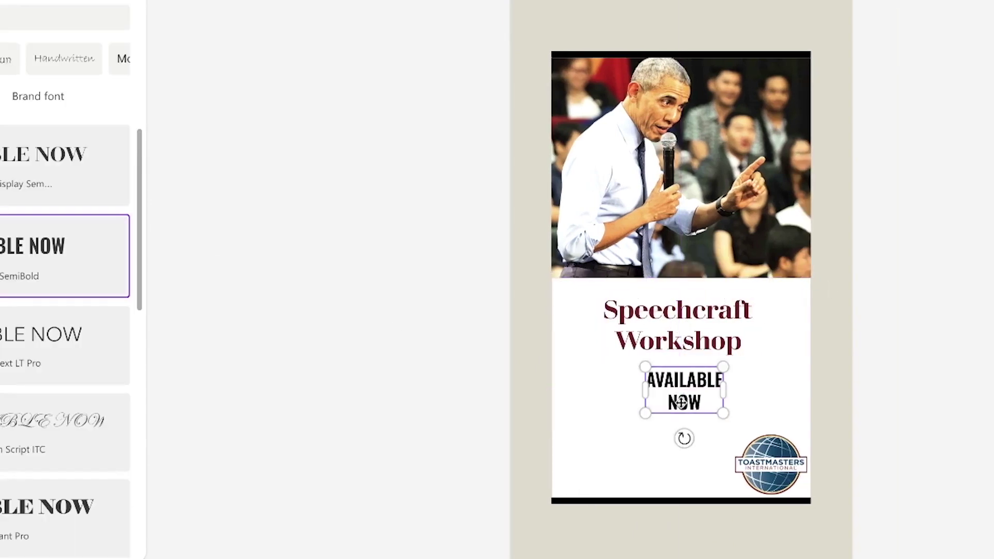
{"action": "double_click", "coordinate": [682, 402]}
{"action": "key", "text": "ctrl+a"}
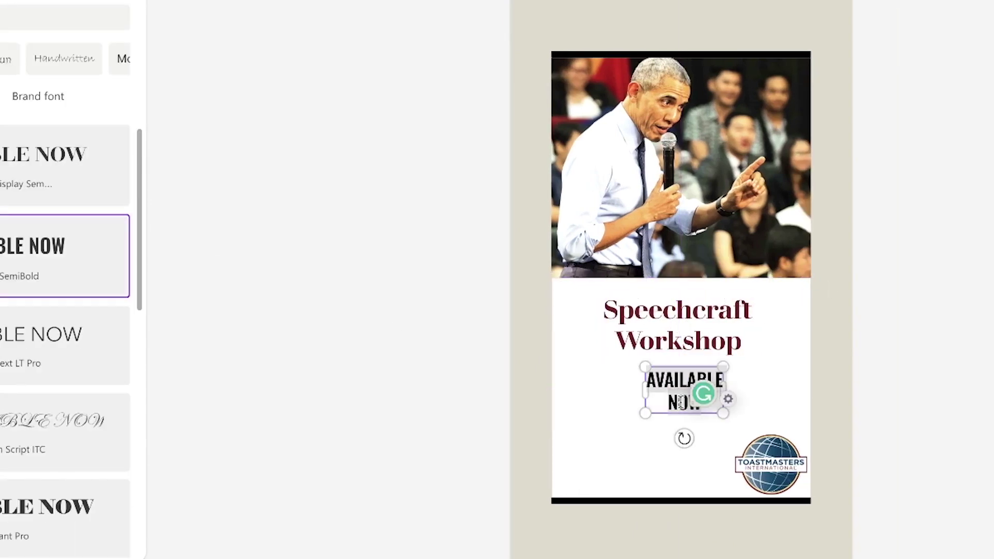
{"action": "type", "text": "BY"}
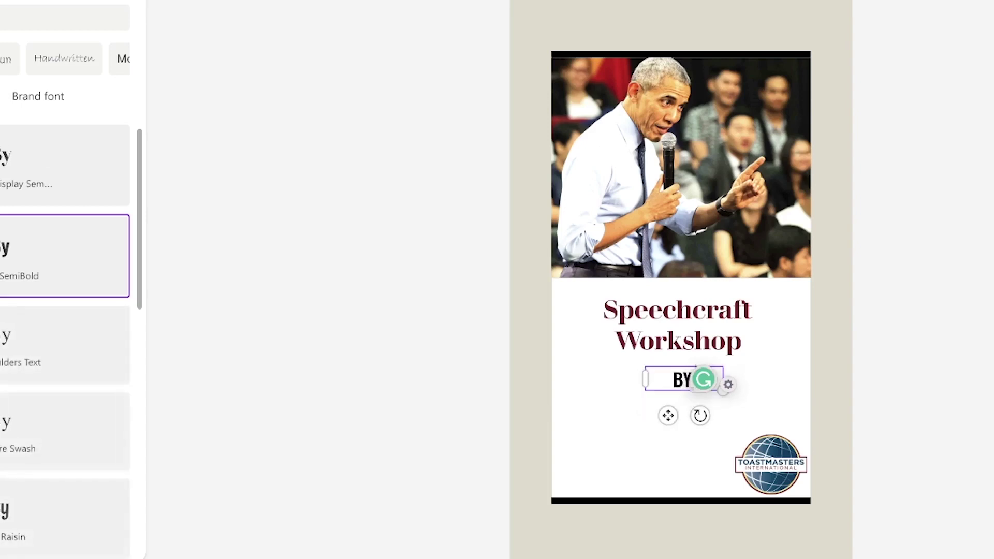
{"action": "type", "text": " KVTMC"}
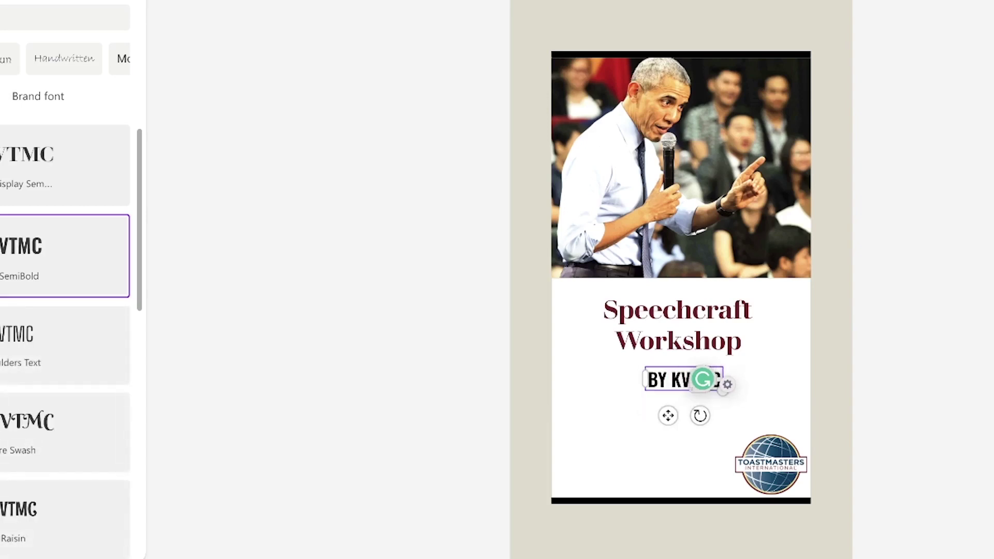
{"action": "key", "text": "Escape"}
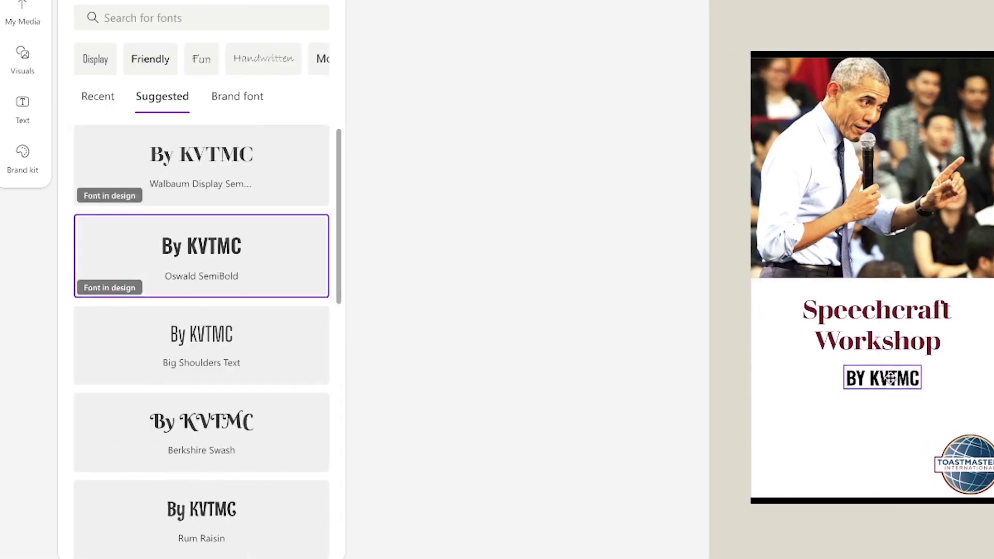
Centre the BY KVTMC line horizontally just under the title.
{"action": "left_click_drag", "start_coordinate": [890, 379], "coordinate": [886, 381]}
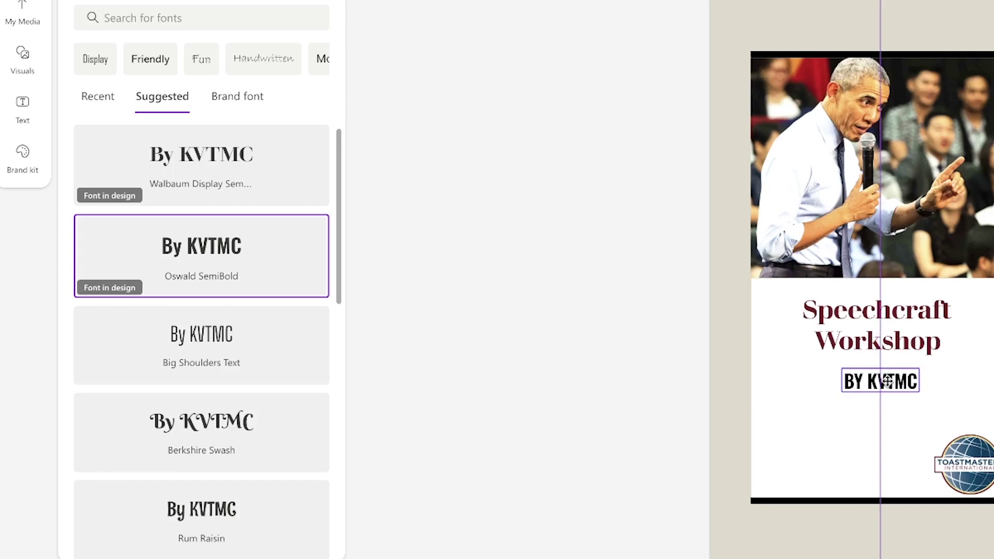
{"action": "left_click_drag", "start_coordinate": [887, 381], "coordinate": [890, 391]}
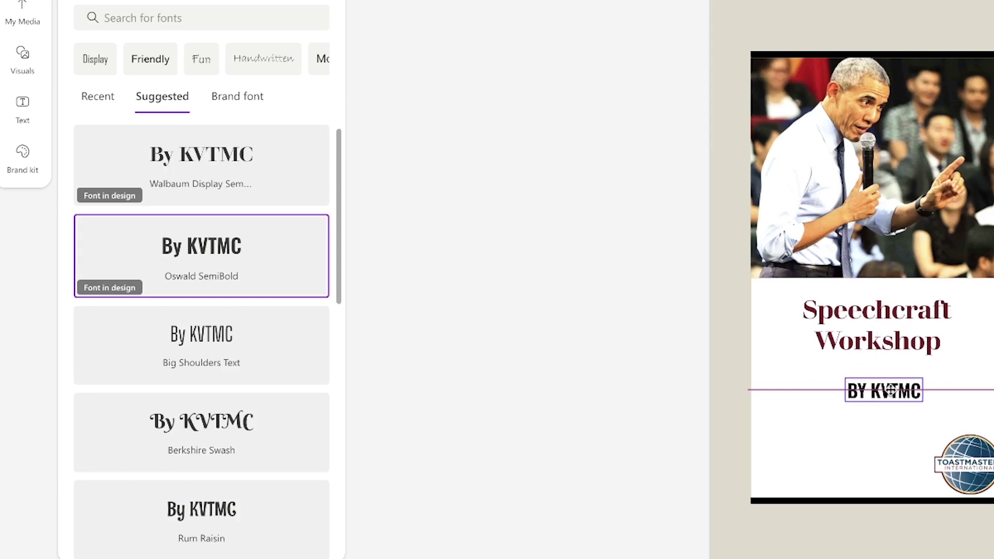
{"action": "left_click_drag", "start_coordinate": [890, 390], "coordinate": [888, 381]}
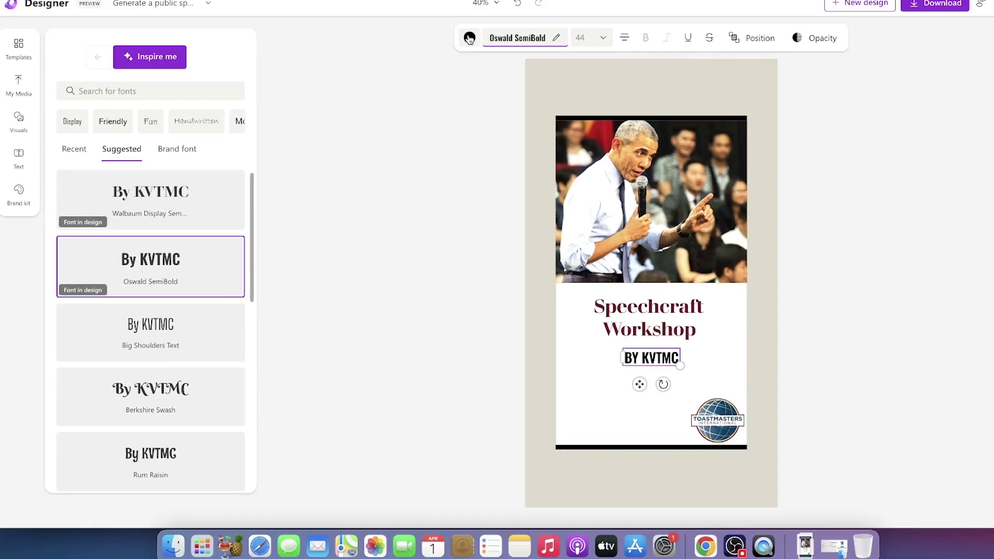
Colour the BY KVTMC text with the recently used blue.
{"action": "left_click", "coordinate": [470, 38]}
{"action": "left_click", "coordinate": [149, 195]}
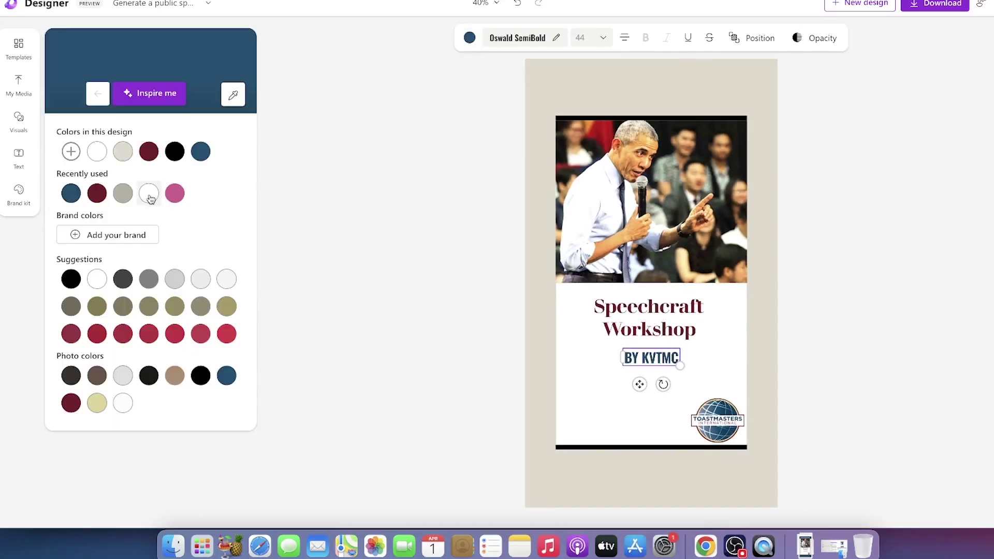
{"action": "left_click", "coordinate": [443, 259]}
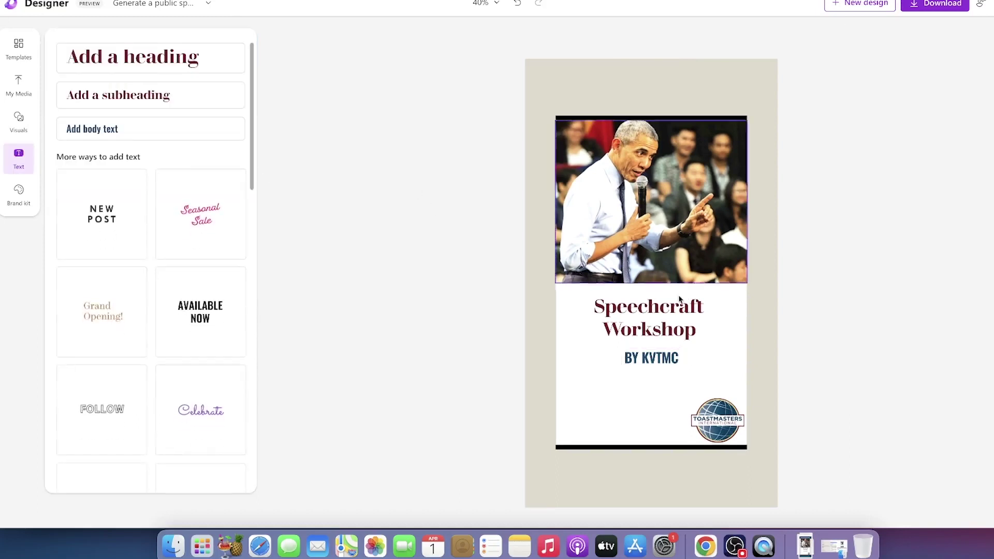
{"action": "left_click", "coordinate": [660, 363]}
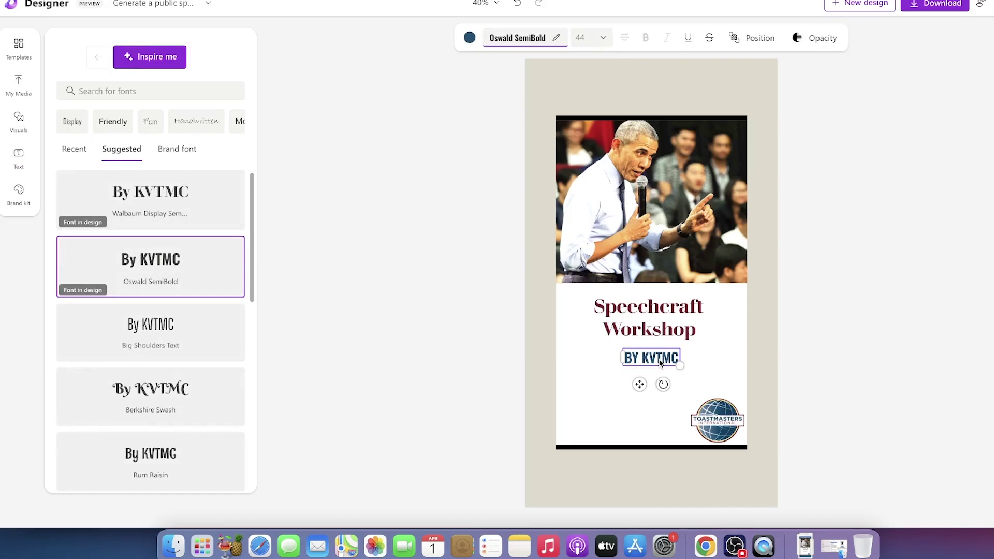
{"action": "left_click", "coordinate": [501, 371]}
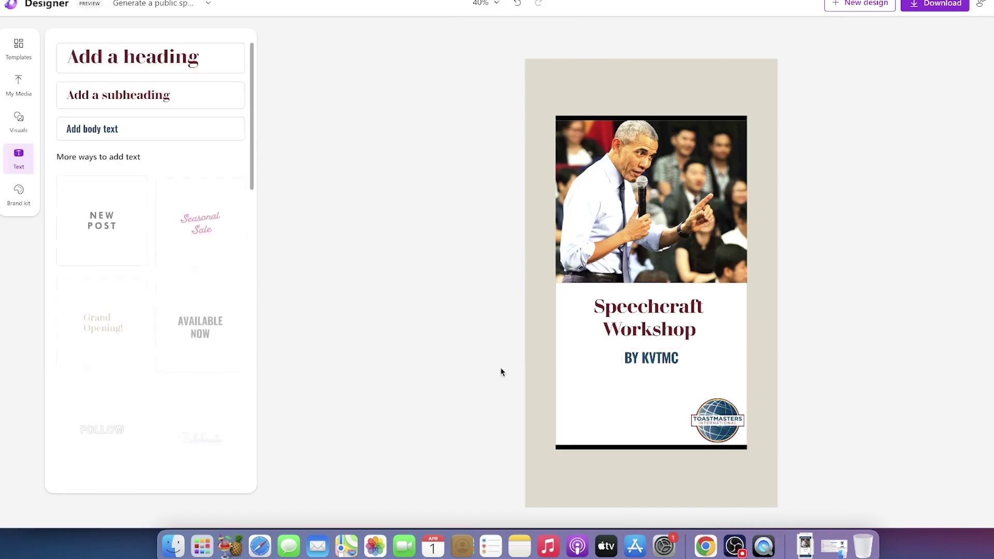
{"action": "left_click", "coordinate": [21, 95]}
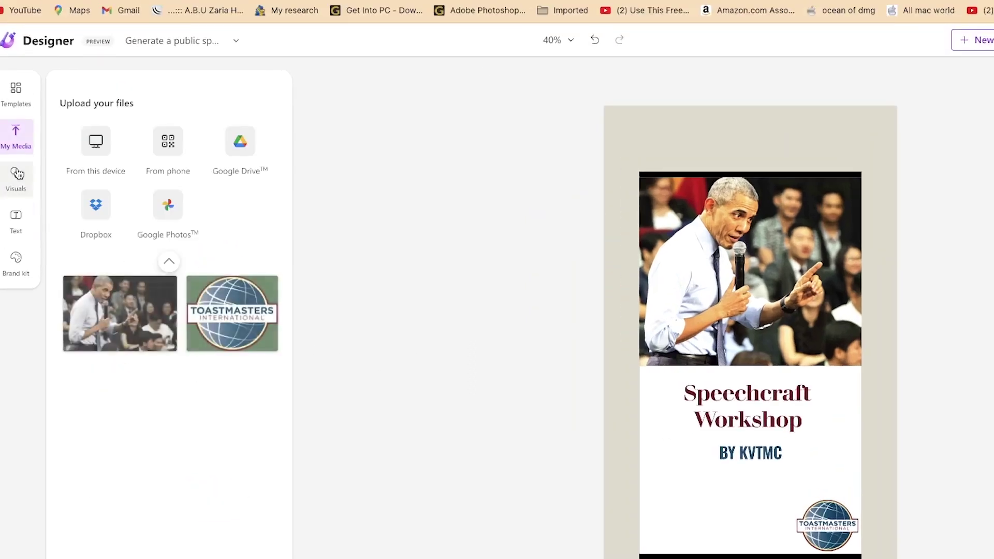
Add a subheading text box below BY KVTMC and replace its text with 'Date:'.
{"action": "left_click", "coordinate": [16, 220]}
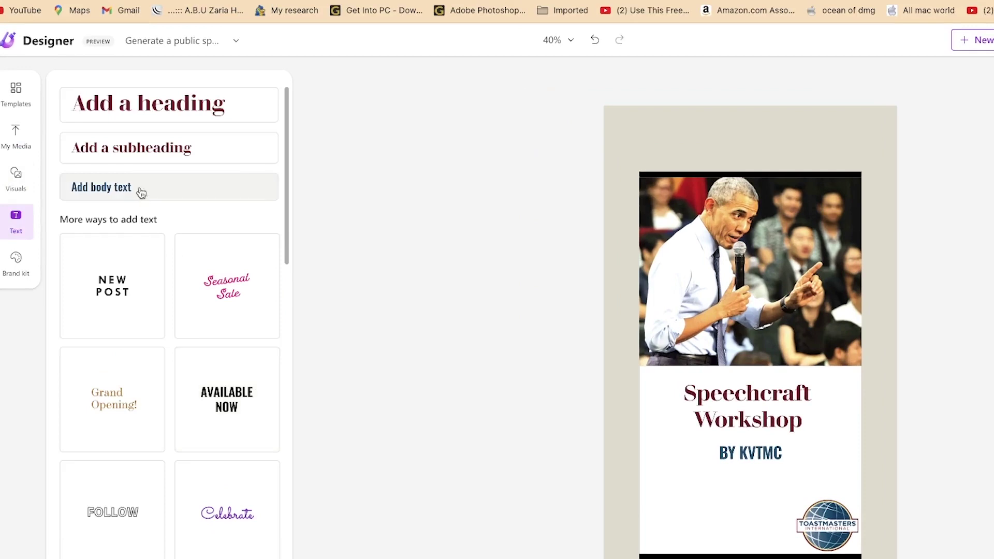
{"action": "left_click", "coordinate": [133, 149]}
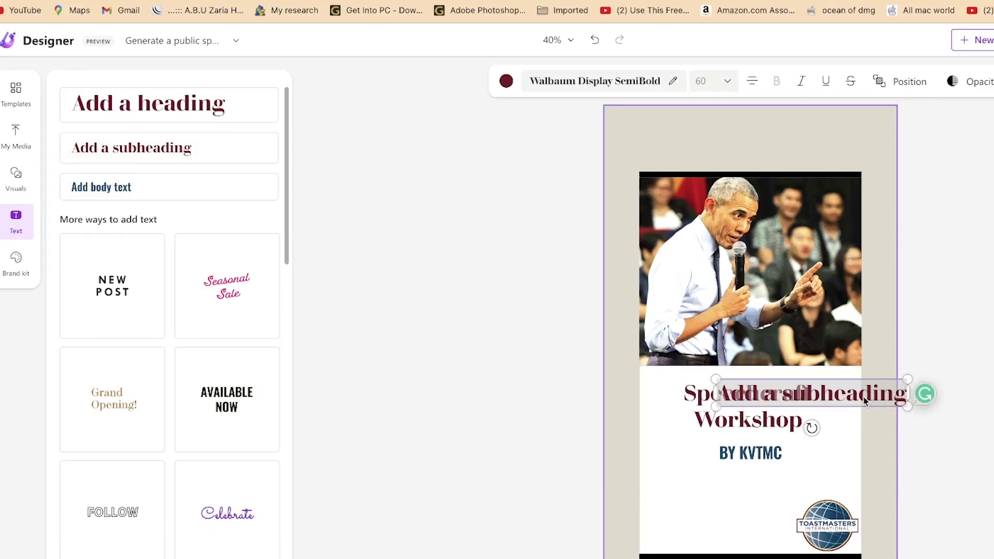
{"action": "left_click", "coordinate": [790, 494]}
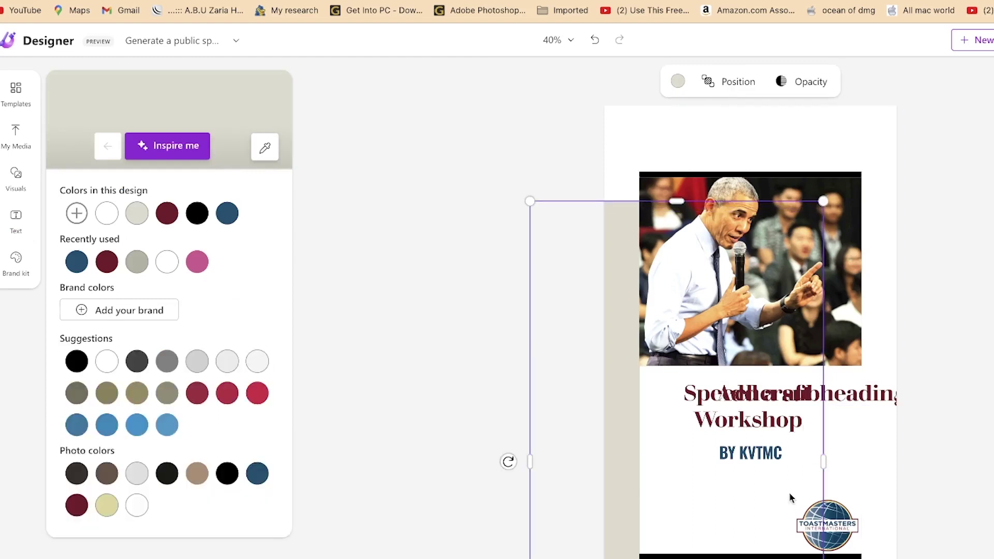
{"action": "left_click", "coordinate": [876, 401]}
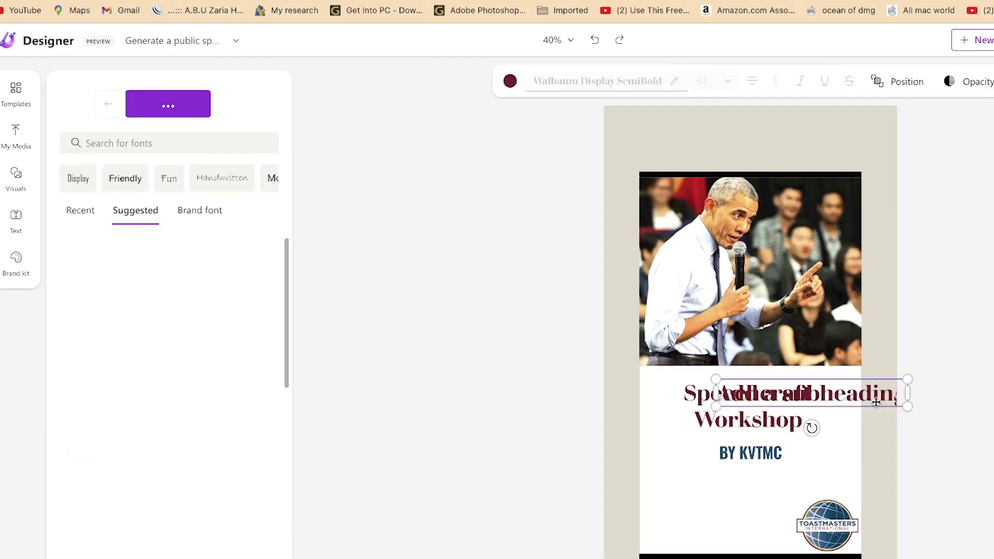
{"action": "left_click_drag", "start_coordinate": [876, 401], "coordinate": [814, 481]}
{"action": "triple_click", "coordinate": [735, 473]}
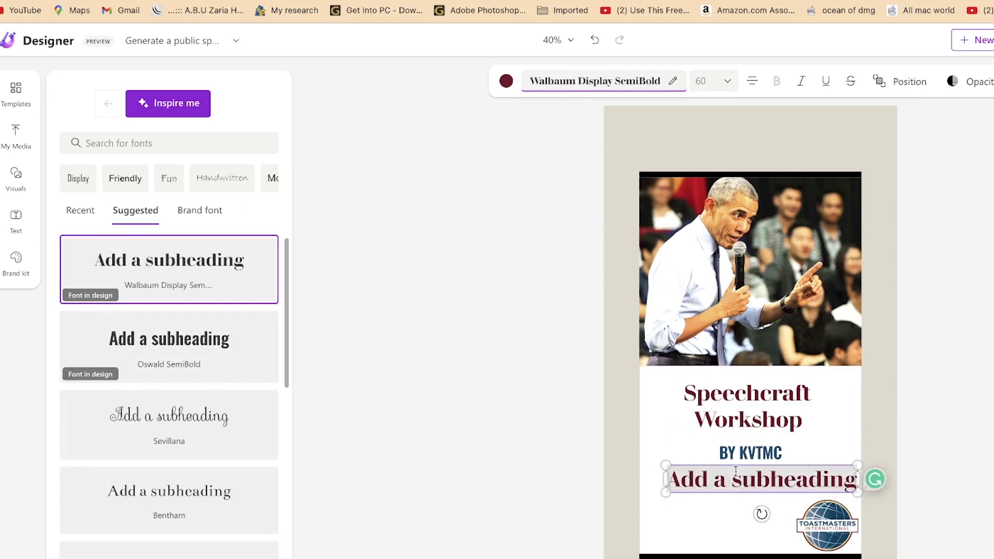
{"action": "type", "text": "Date:"}
Shrink the Date: label's font size, move it down, and duplicate it beneath.
{"action": "key", "text": "ctrl+a"}
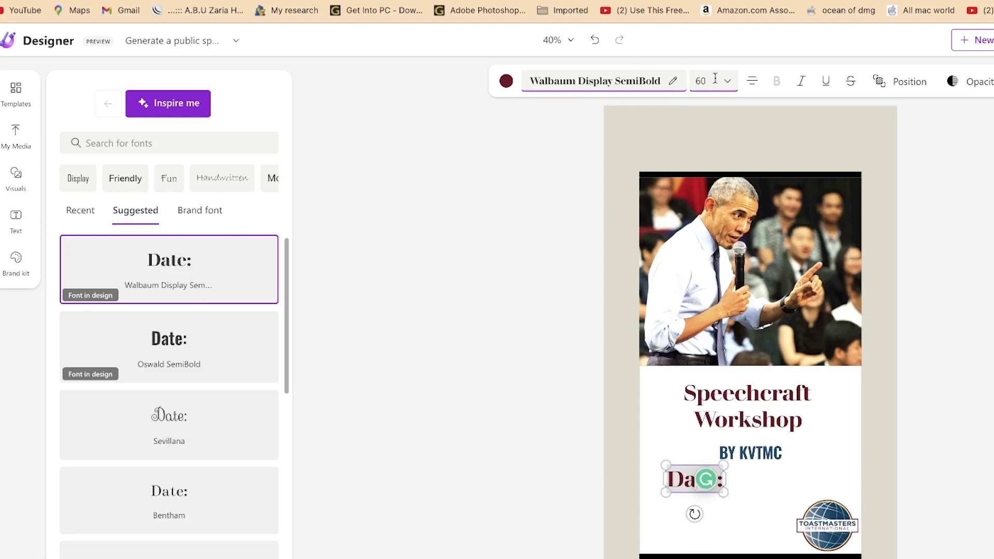
{"action": "left_click", "coordinate": [722, 87]}
{"action": "left_click_drag", "start_coordinate": [671, 118], "coordinate": [660, 118]}
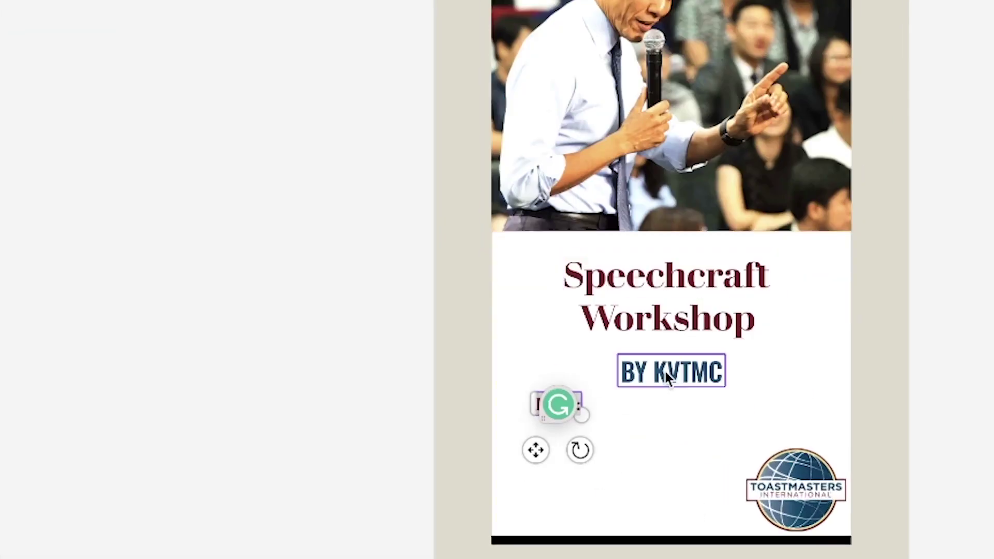
{"action": "left_click_drag", "start_coordinate": [537, 451], "coordinate": [525, 485]}
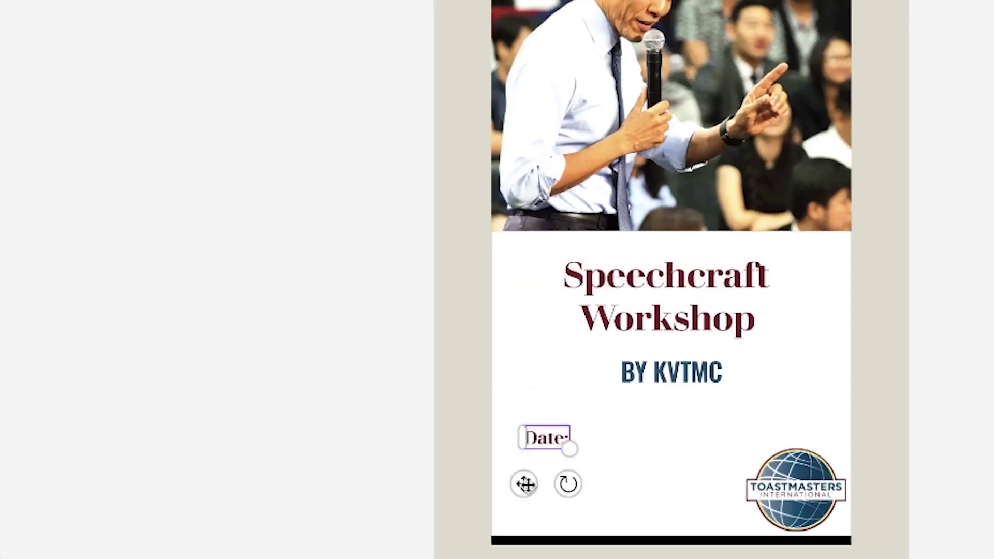
{"action": "key", "text": "ctrl+d"}
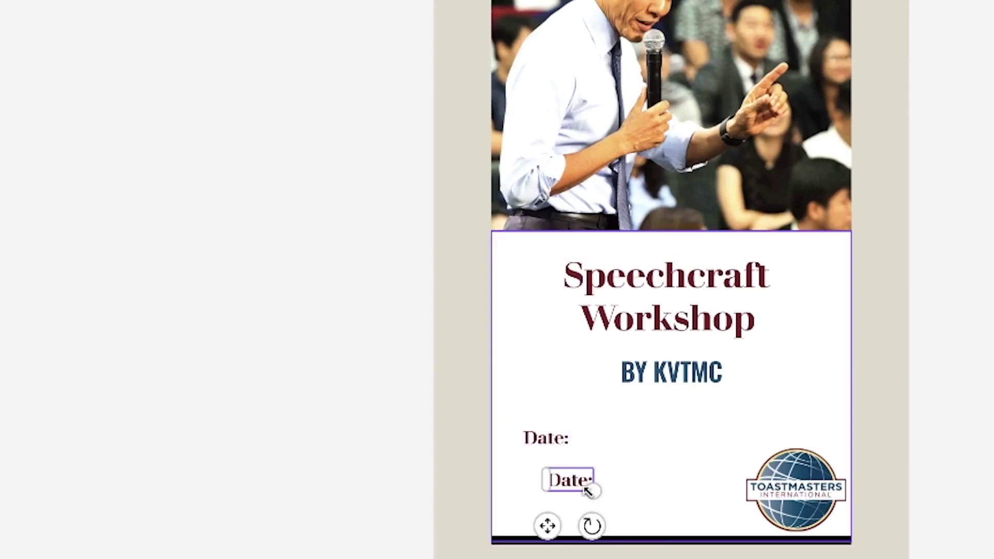
{"action": "left_click_drag", "start_coordinate": [574, 487], "coordinate": [554, 470]}
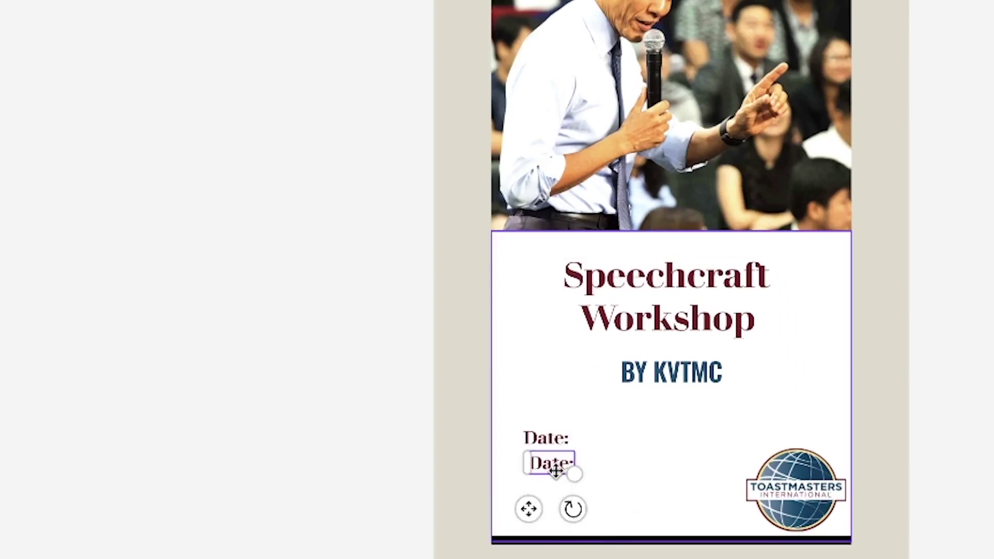
Change the copied label to 'Time' and place it just below Date:.
{"action": "double_click", "coordinate": [555, 470]}
{"action": "type", "text": "Time"}
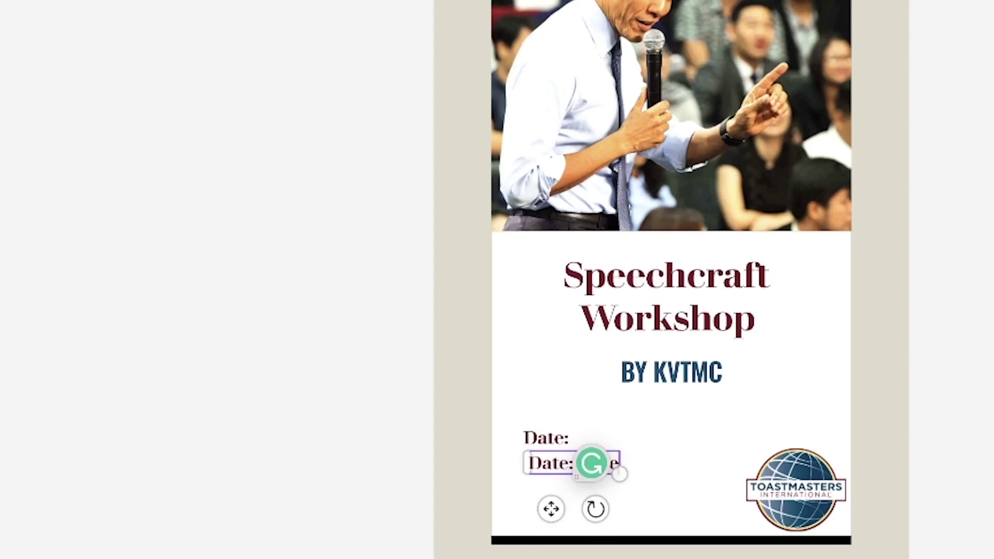
{"action": "key", "text": "ctrl+BackSpace"}
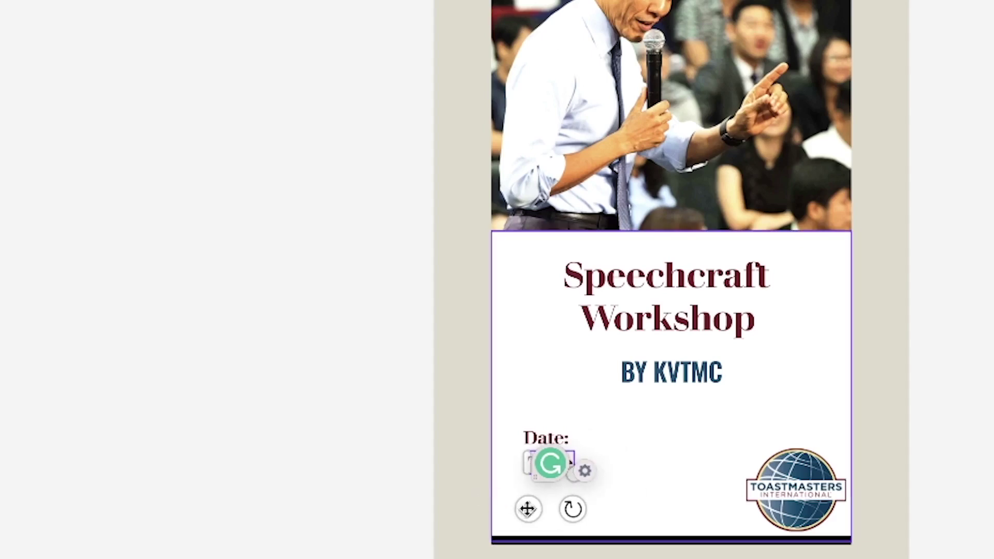
{"action": "left_click", "coordinate": [529, 508]}
{"action": "left_click_drag", "start_coordinate": [523, 508], "coordinate": [523, 510]}
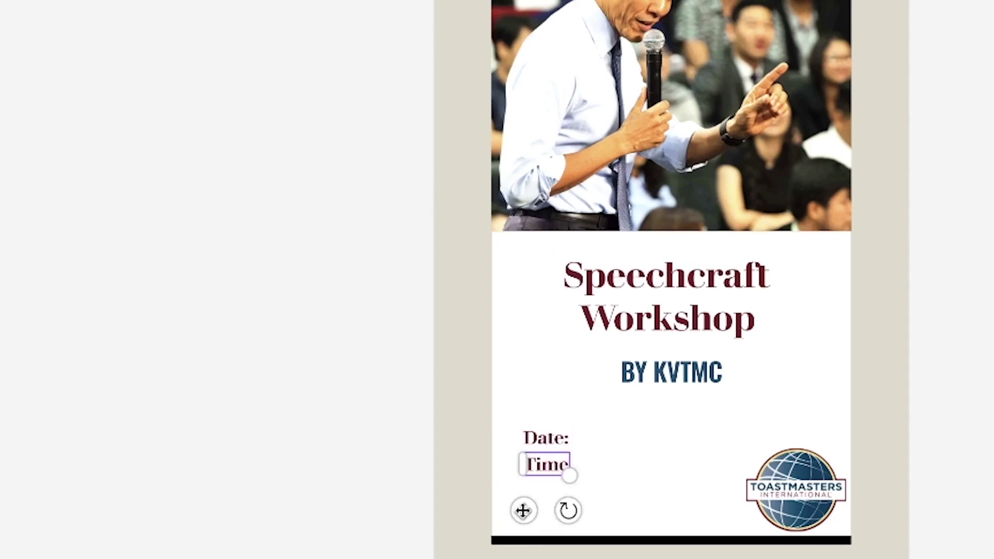
Fill in 'Date: 25th March 2023' and 'Time: 2:00PM Prompt', aligning the two lines.
{"action": "left_click", "coordinate": [558, 443]}
{"action": "type", "text": "Date: 25th March 2023"}
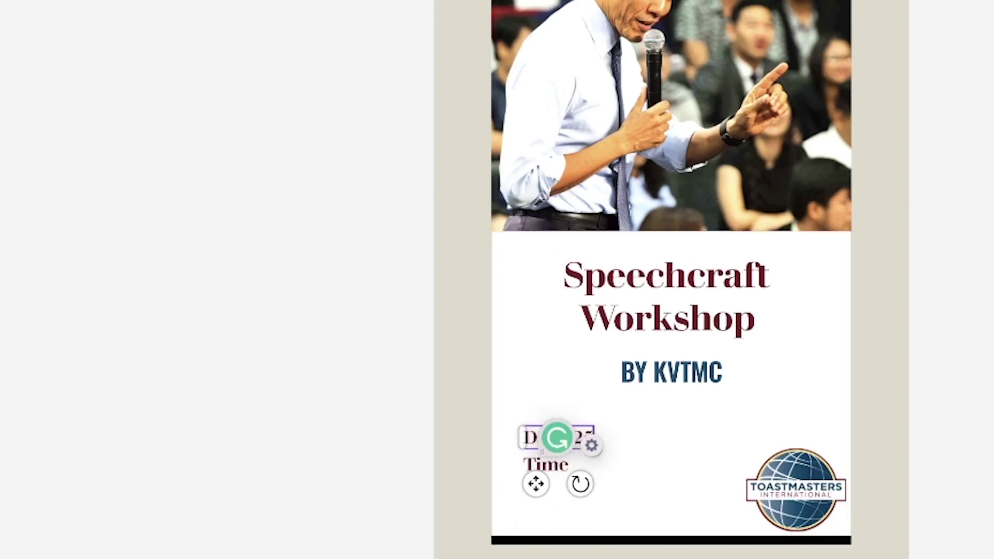
{"action": "left_click", "coordinate": [962, 449]}
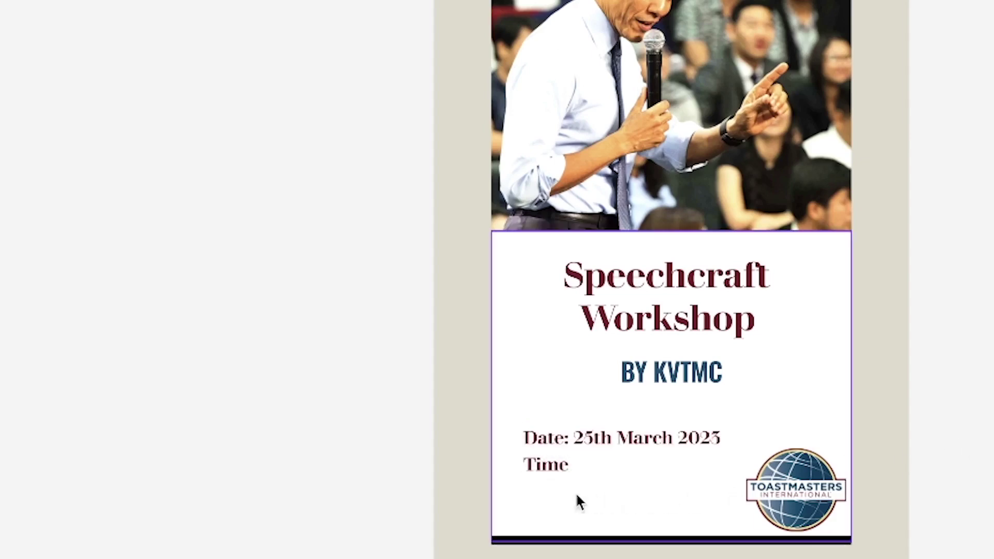
{"action": "left_click", "coordinate": [553, 465]}
{"action": "left_click_drag", "start_coordinate": [552, 465], "coordinate": [553, 465]}
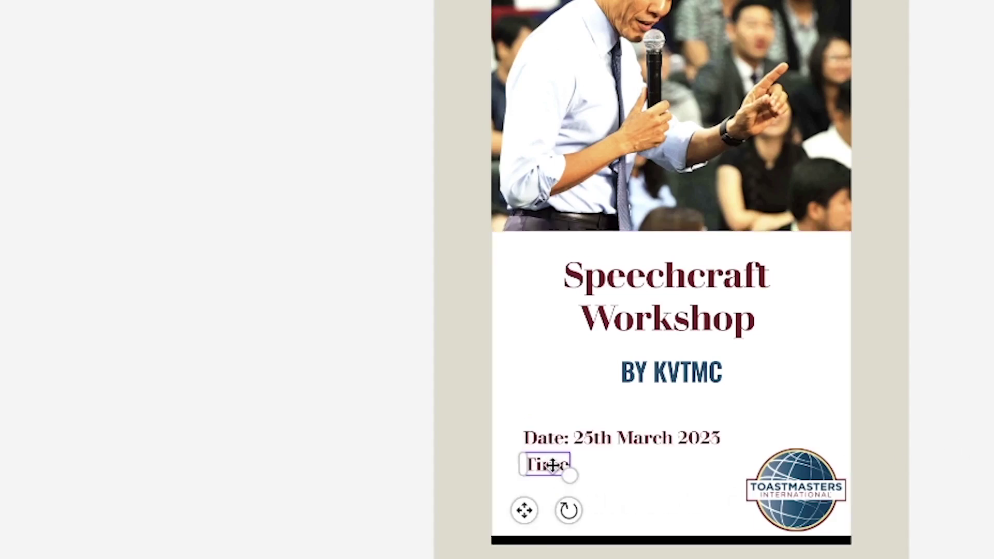
{"action": "double_click", "coordinate": [552, 465]}
{"action": "type", "text": "Time: 2:00PM"}
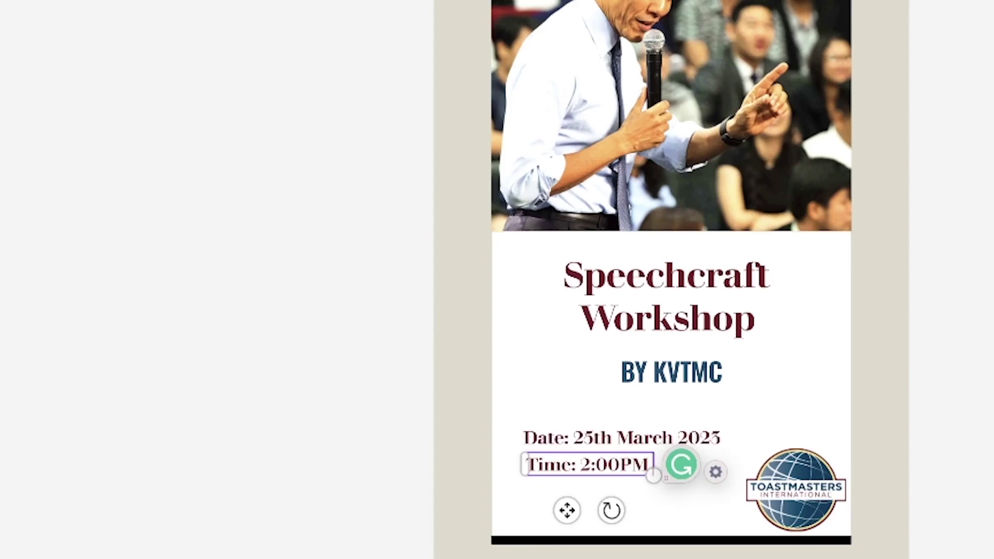
{"action": "type", "text": " Prompt"}
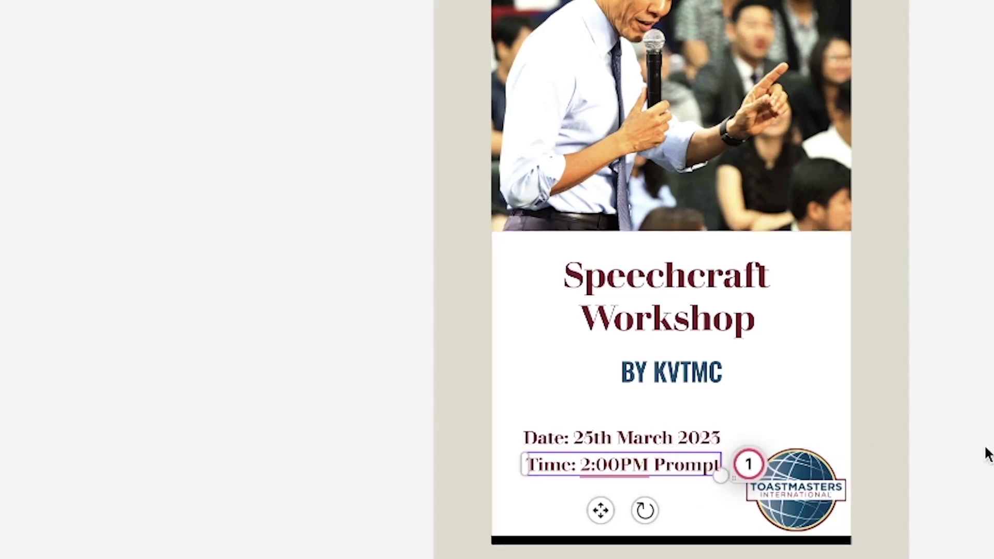
{"action": "left_click", "coordinate": [985, 456]}
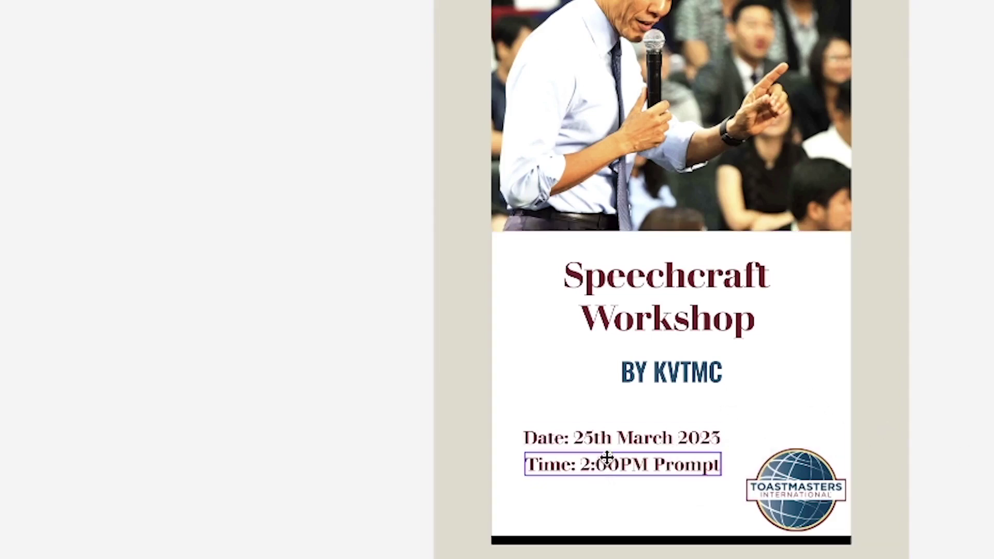
{"action": "left_click_drag", "start_coordinate": [598, 465], "coordinate": [596, 464]}
Place a blue rectangle from Graphics and stretch it into a band across the poster top.
{"action": "left_click", "coordinate": [957, 391]}
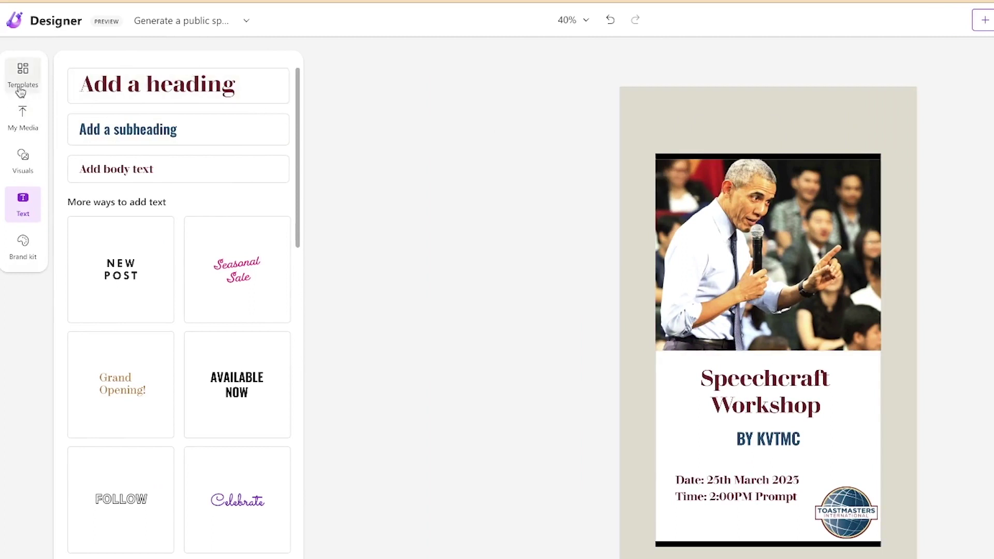
{"action": "left_click", "coordinate": [24, 161]}
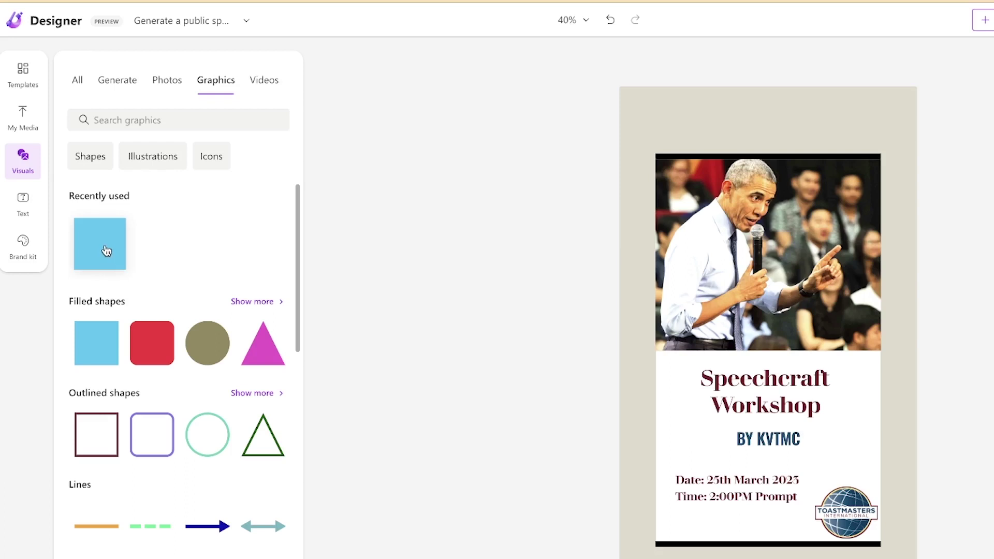
{"action": "left_click_drag", "start_coordinate": [100, 246], "coordinate": [653, 125]}
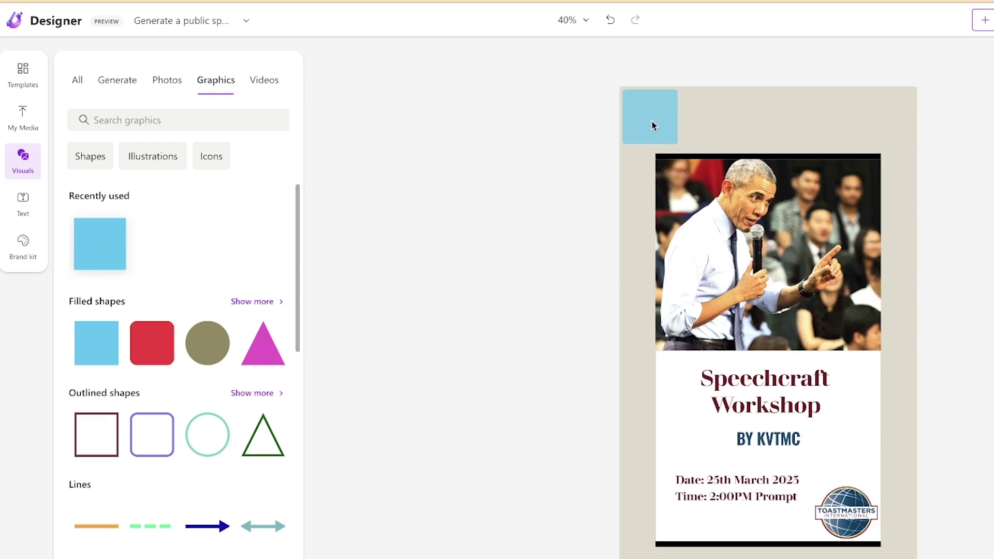
{"action": "left_click", "coordinate": [650, 113]}
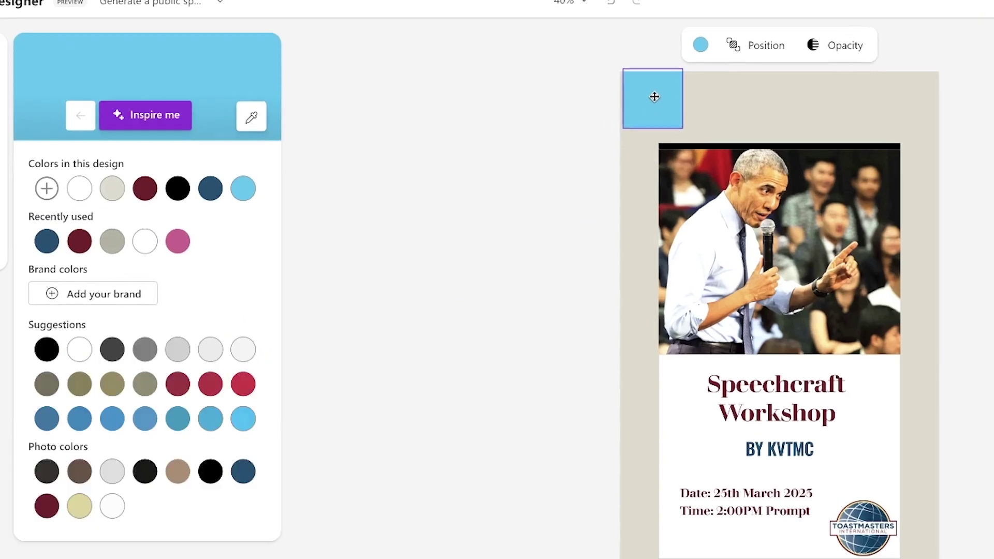
{"action": "left_click_drag", "start_coordinate": [655, 96], "coordinate": [947, 77]}
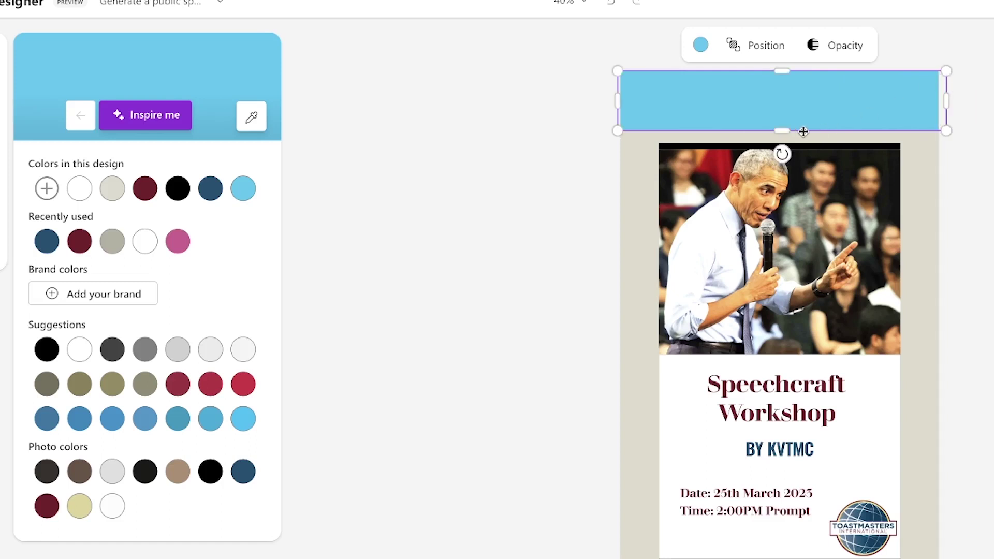
{"action": "left_click_drag", "start_coordinate": [781, 130], "coordinate": [785, 142]}
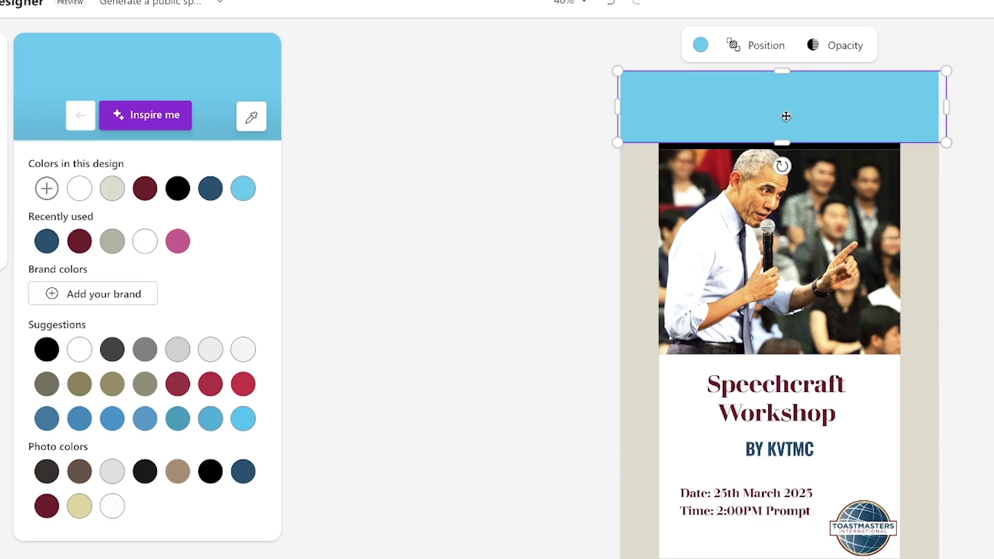
Duplicate the top band and move the copy to the bottom of the poster.
{"action": "key", "text": "ctrl+d"}
{"action": "left_click_drag", "start_coordinate": [801, 192], "coordinate": [753, 496]}
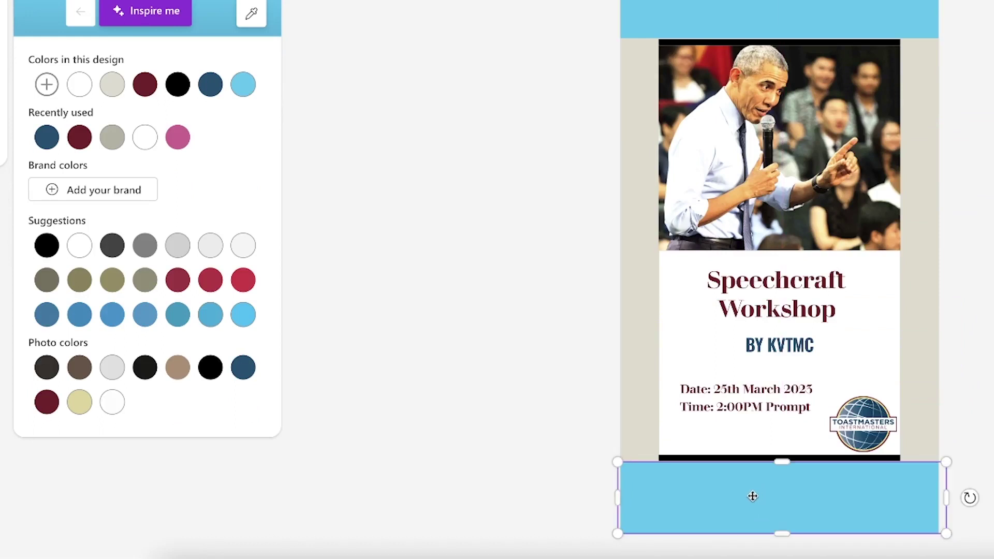
{"action": "key", "text": "Escape"}
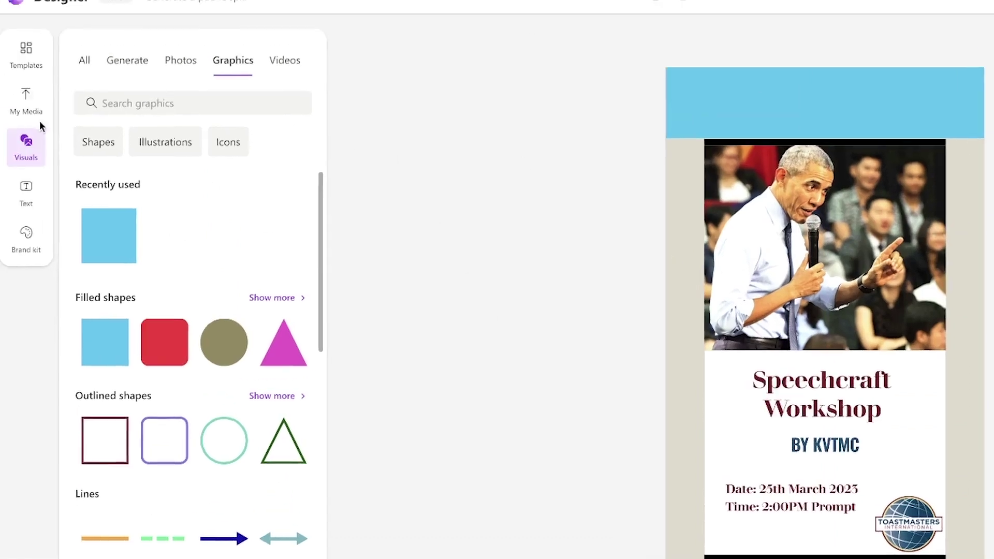
Add an AVAILABLE NOW text into the top band and retype it as 'Featuring Barrack Obama'.
{"action": "left_click", "coordinate": [29, 198]}
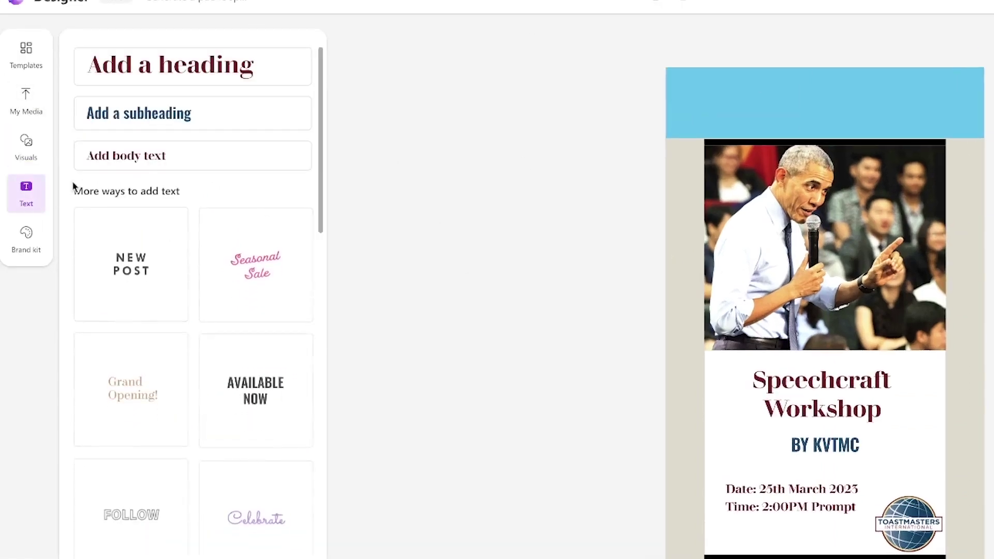
{"action": "left_click", "coordinate": [244, 390]}
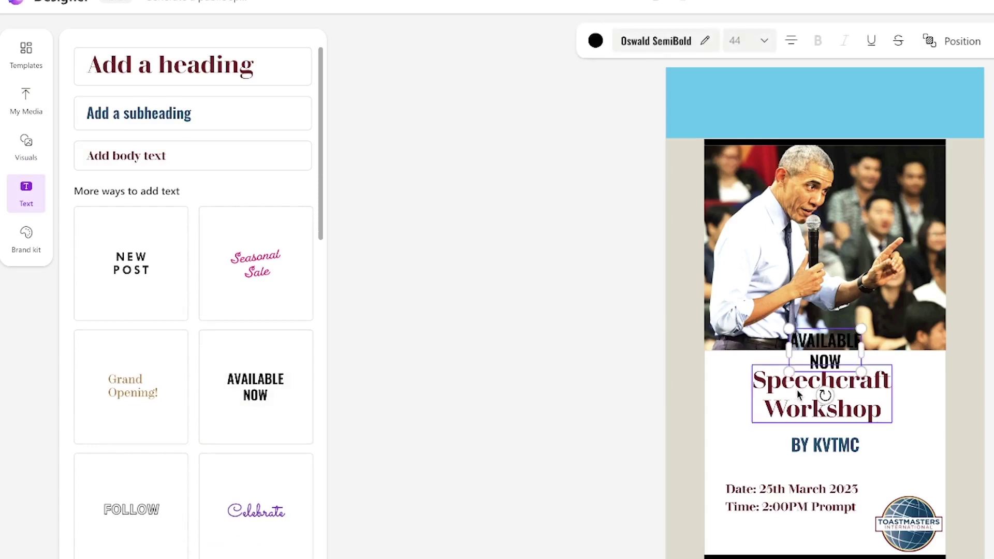
{"action": "left_click", "coordinate": [818, 348]}
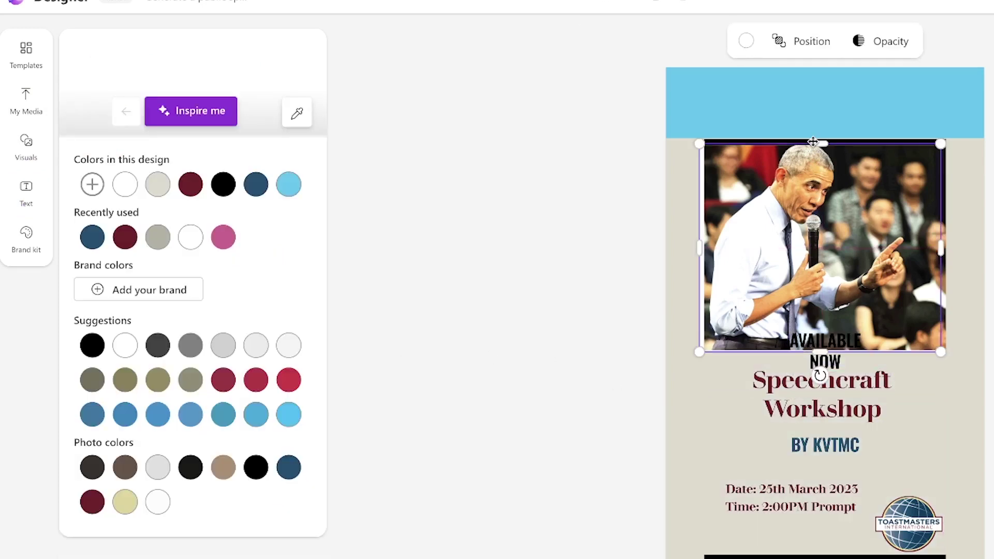
{"action": "left_click_drag", "start_coordinate": [818, 348], "coordinate": [822, 93]}
{"action": "double_click", "coordinate": [822, 93]}
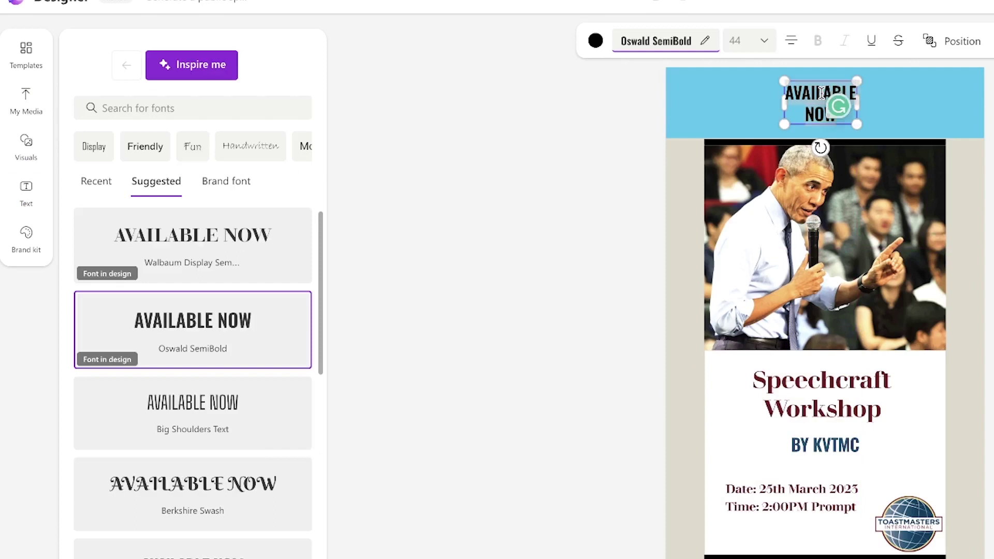
{"action": "type", "text": "B"}
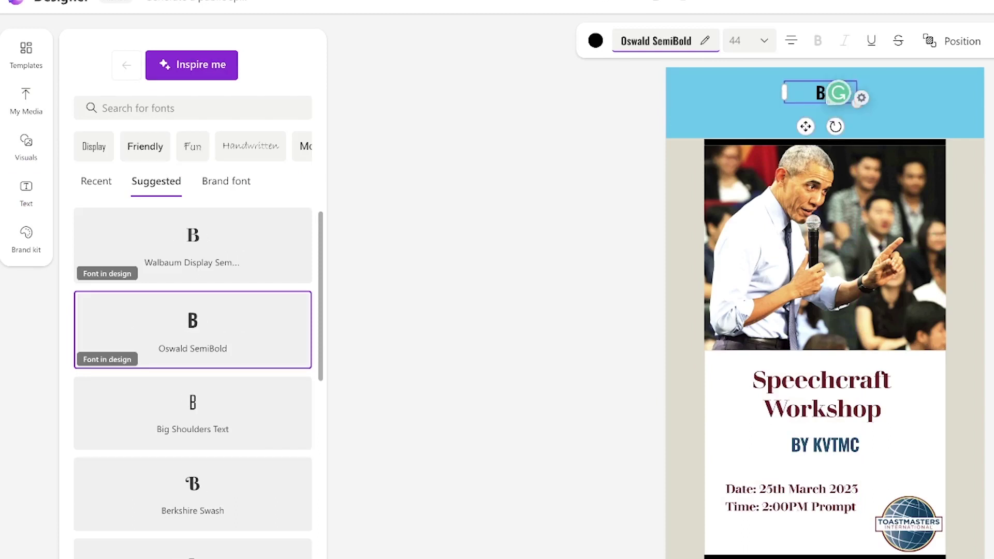
{"action": "key", "text": "BackSpace"}
{"action": "type", "text": "Featuri"}
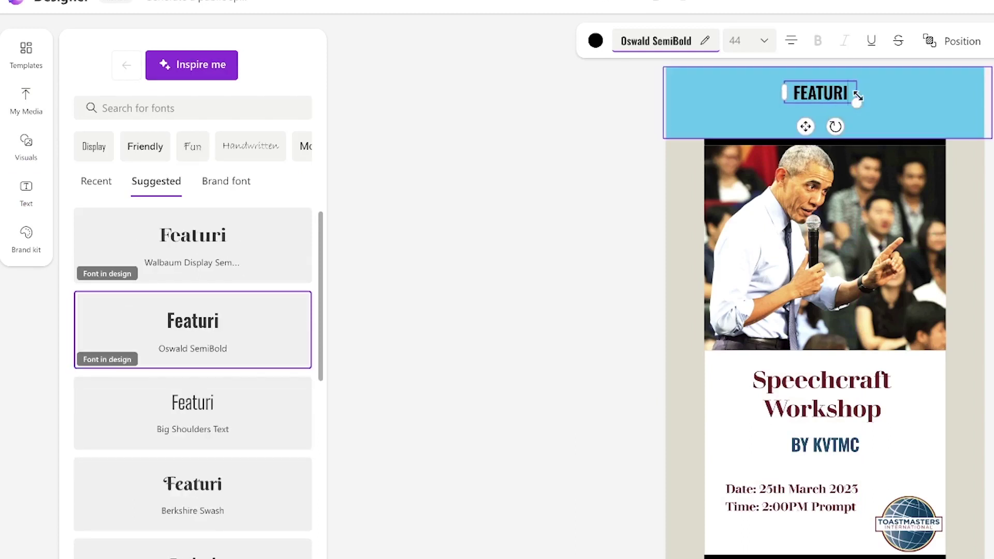
{"action": "type", "text": "ng"}
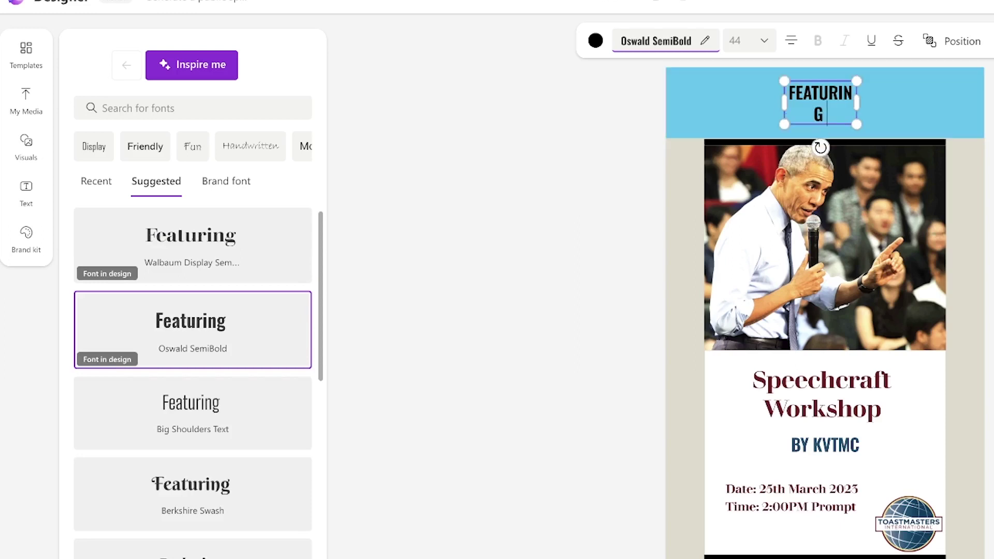
{"action": "type", "text": " Barrack"}
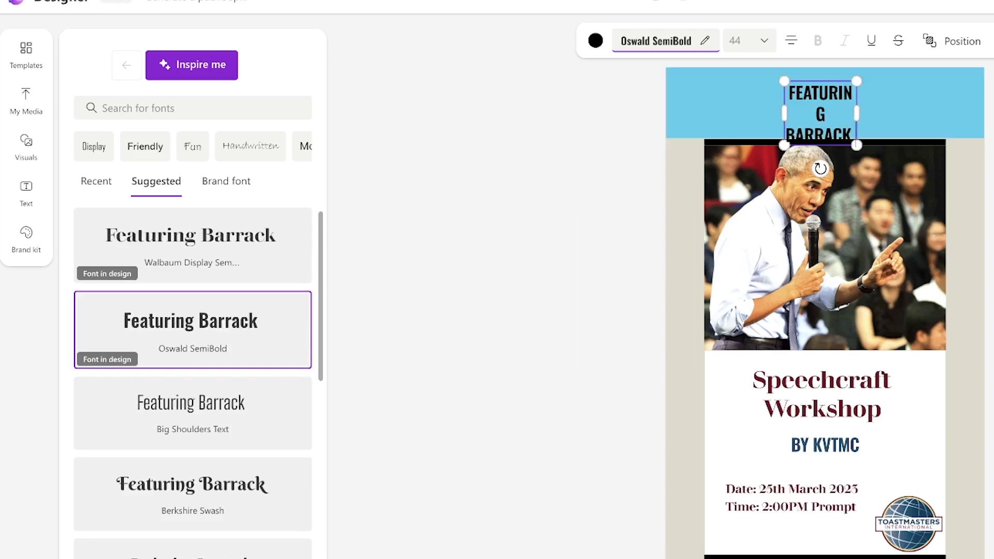
{"action": "type", "text": " Obama"}
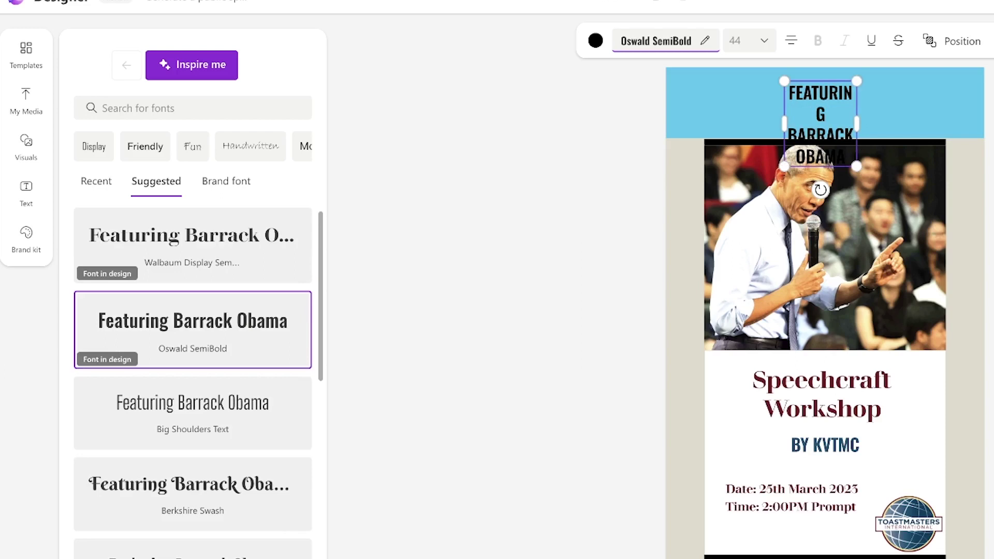
Widen the headline box, break it onto two lines after FEATURING, and centre it in the banner.
{"action": "key", "text": "ctrl+a"}
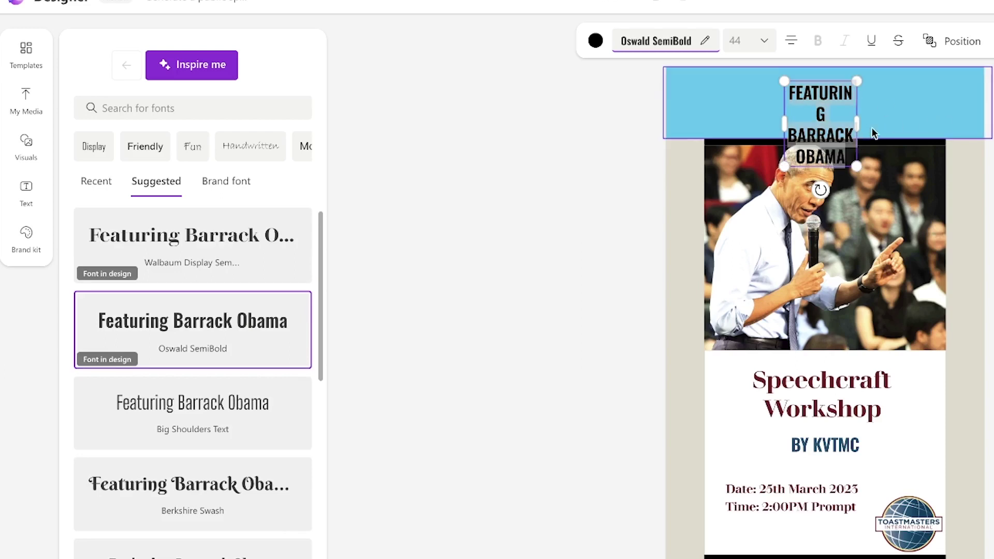
{"action": "left_click_drag", "start_coordinate": [858, 122], "coordinate": [960, 111]}
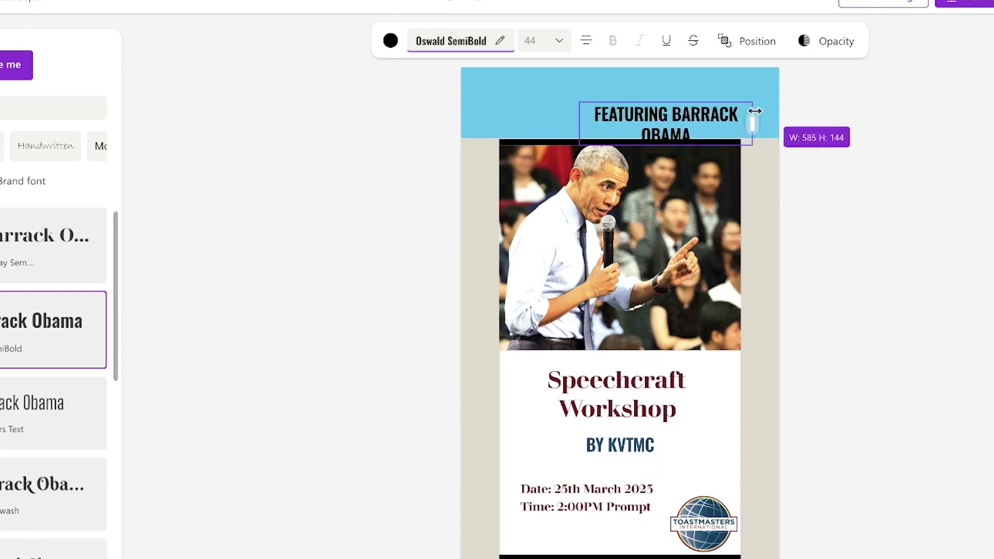
{"action": "left_click_drag", "start_coordinate": [755, 110], "coordinate": [788, 112]}
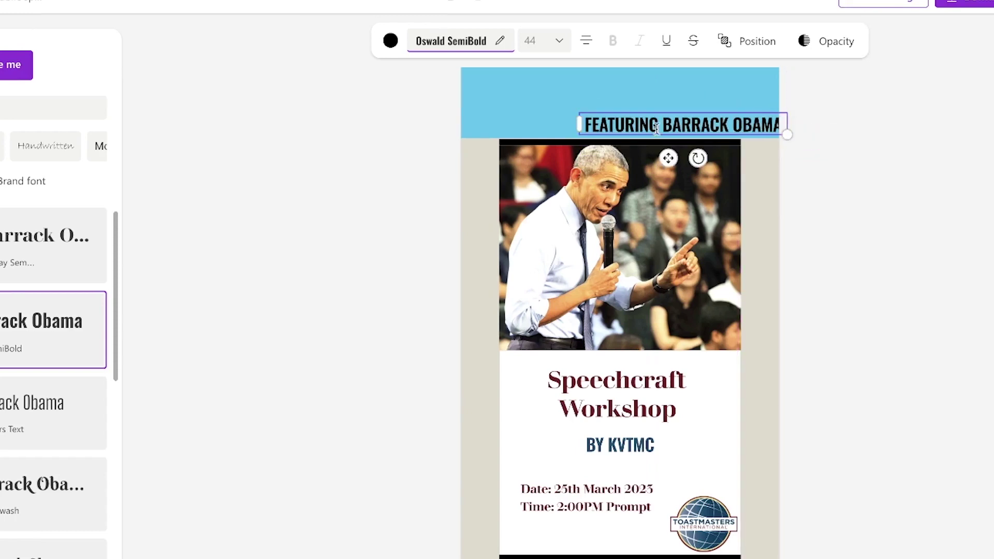
{"action": "left_click", "coordinate": [662, 125]}
{"action": "key", "text": "Return"}
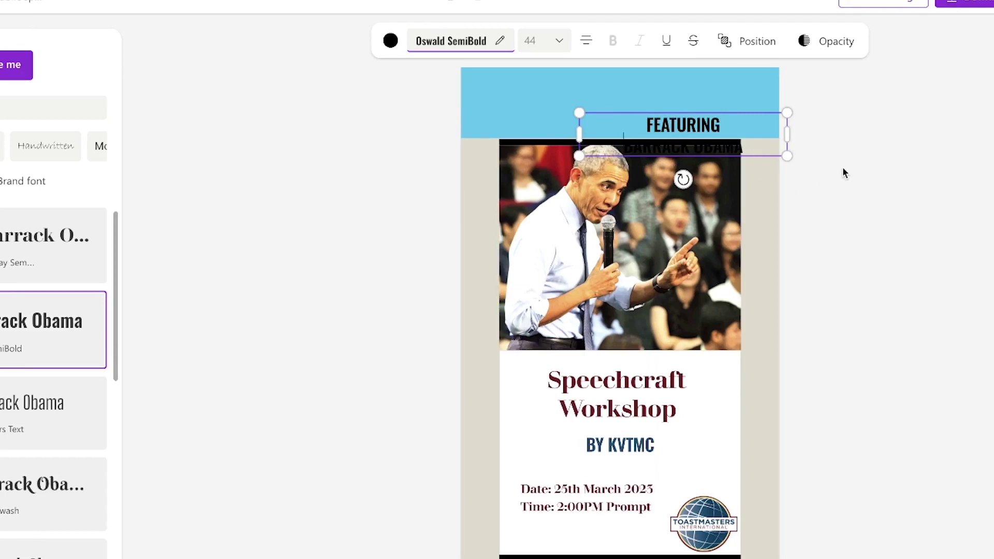
{"action": "left_click", "coordinate": [787, 166]}
{"action": "left_click_drag", "start_coordinate": [685, 125], "coordinate": [630, 92]}
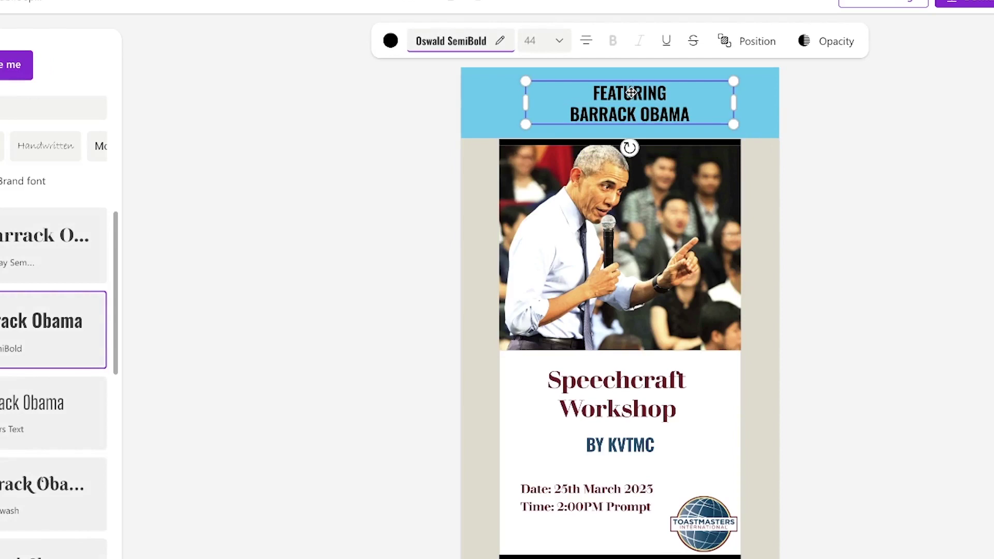
Enlarge the BARRACK OBAMA line to font size 58 and re-centre the headline in the band.
{"action": "left_click", "coordinate": [558, 40]}
{"action": "double_click", "coordinate": [681, 114]}
{"action": "triple_click", "coordinate": [682, 114]}
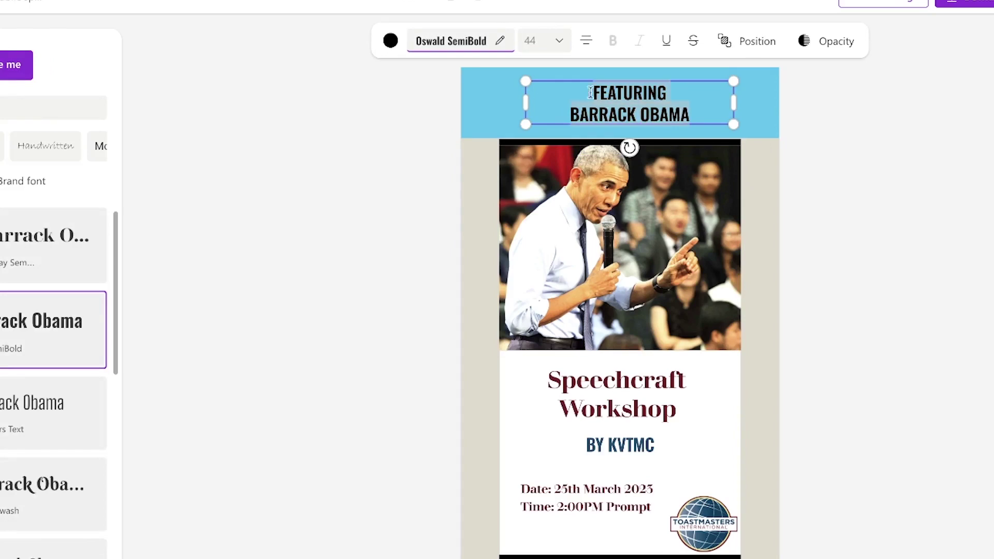
{"action": "left_click", "coordinate": [558, 42]}
{"action": "left_click_drag", "start_coordinate": [492, 81], "coordinate": [502, 81]}
{"action": "left_click", "coordinate": [881, 170]}
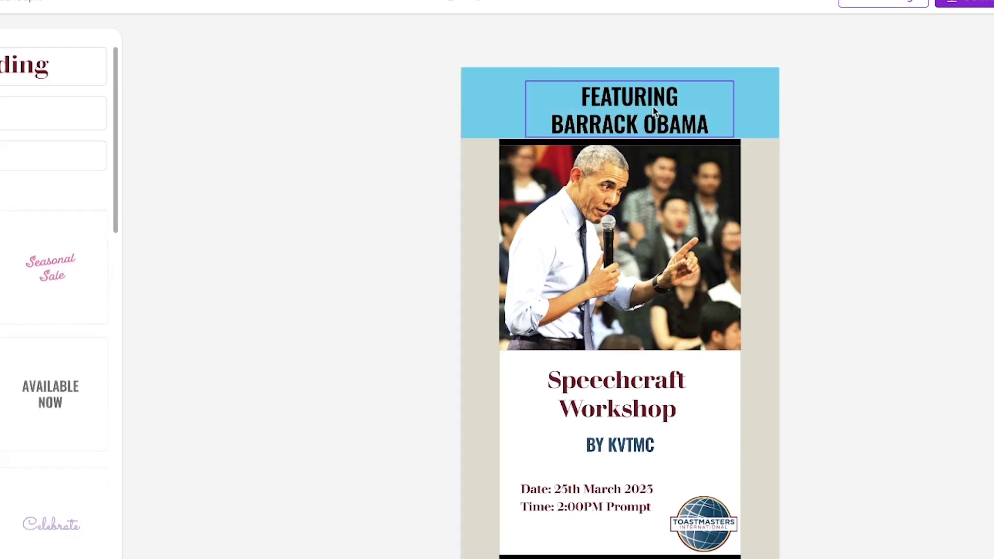
{"action": "left_click", "coordinate": [620, 99]}
{"action": "double_click", "coordinate": [624, 103]}
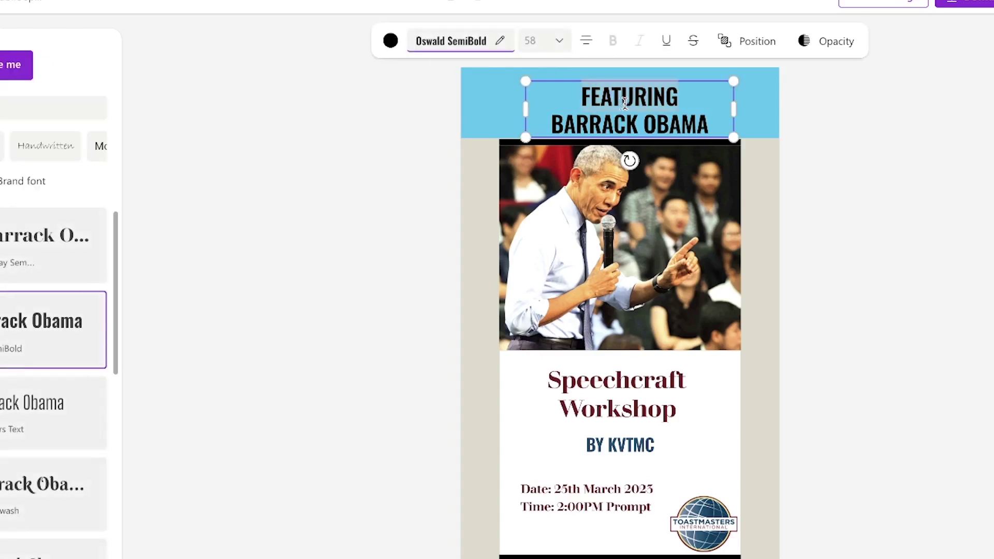
{"action": "left_click_drag", "start_coordinate": [612, 94], "coordinate": [604, 93]}
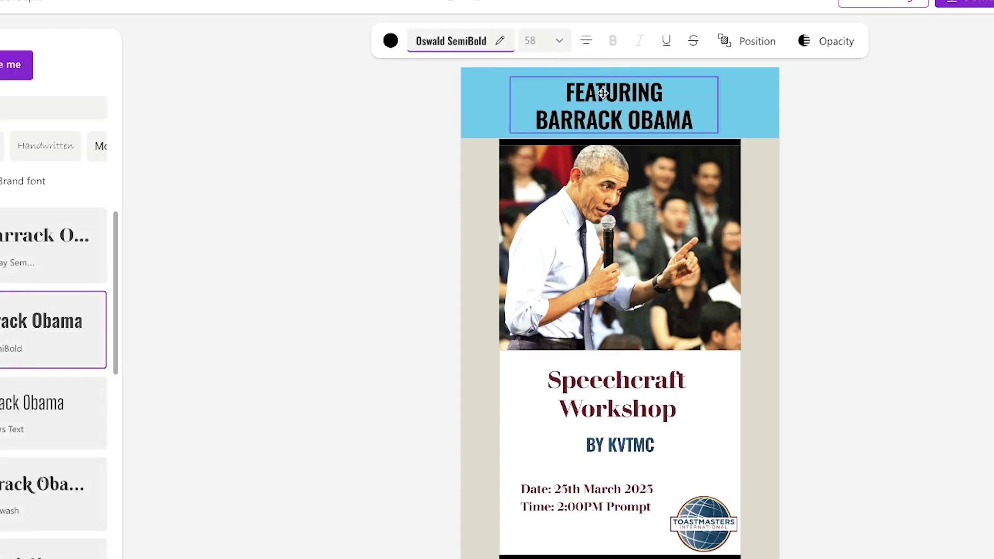
Fill the top banner with the dark blue recently used swatch.
{"action": "left_click", "coordinate": [476, 115]}
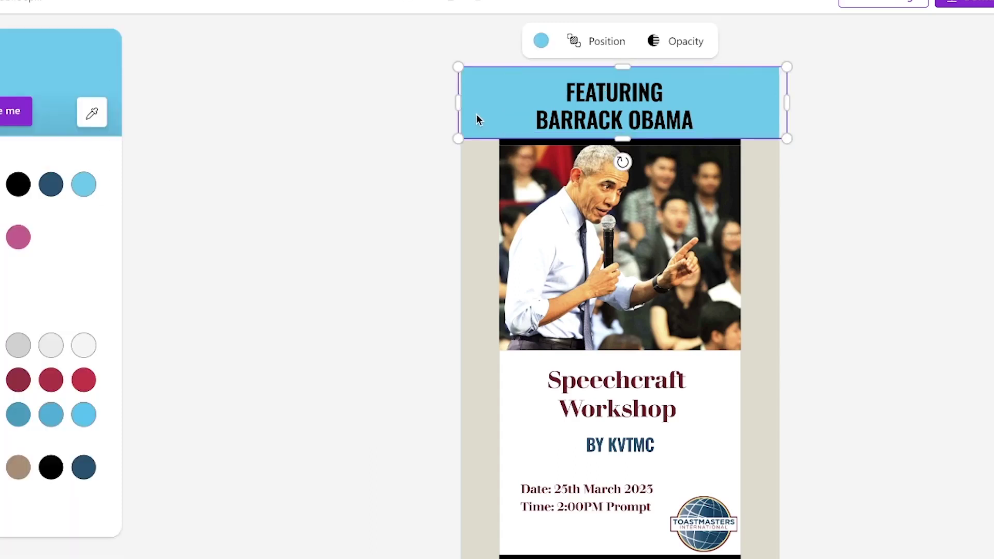
{"action": "left_click", "coordinate": [542, 39]}
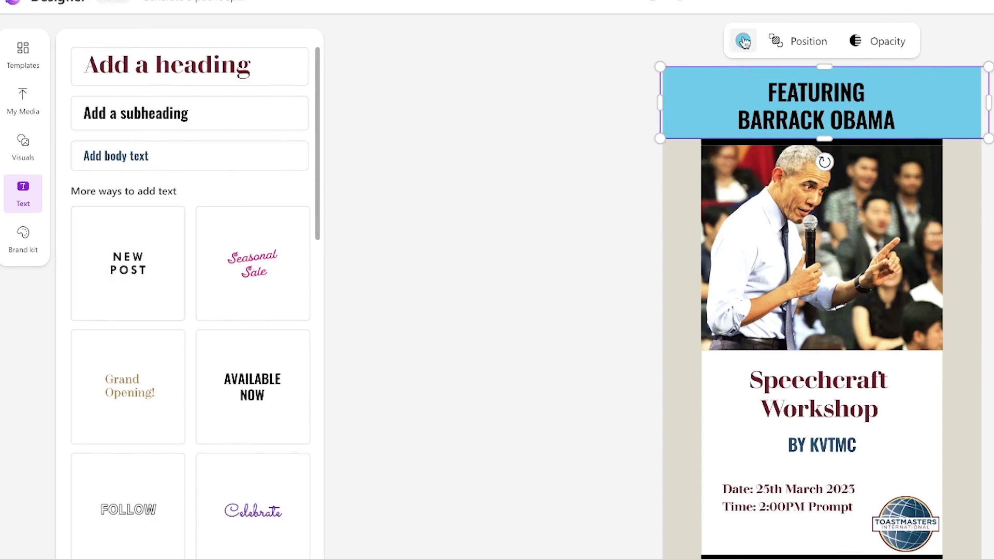
{"action": "left_click", "coordinate": [739, 41]}
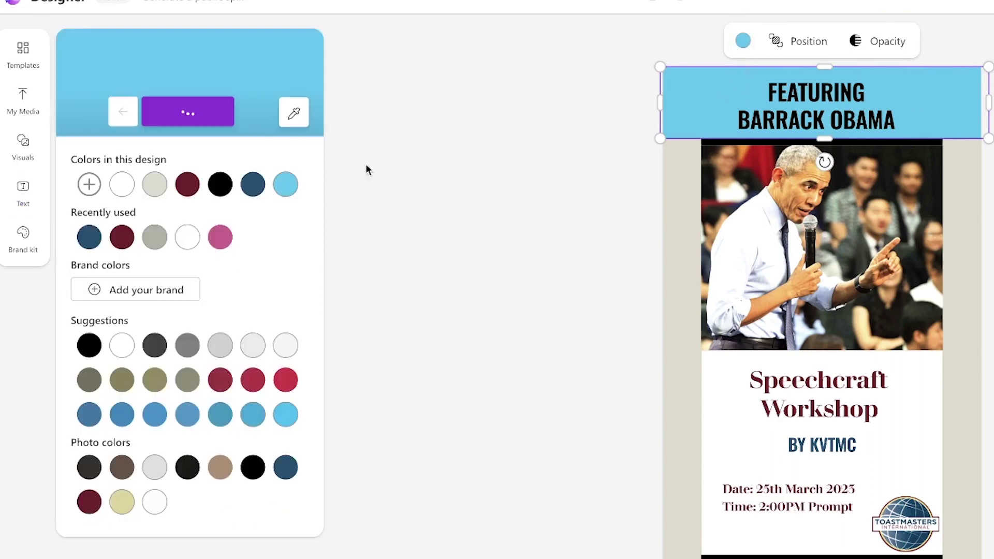
{"action": "left_click", "coordinate": [90, 239]}
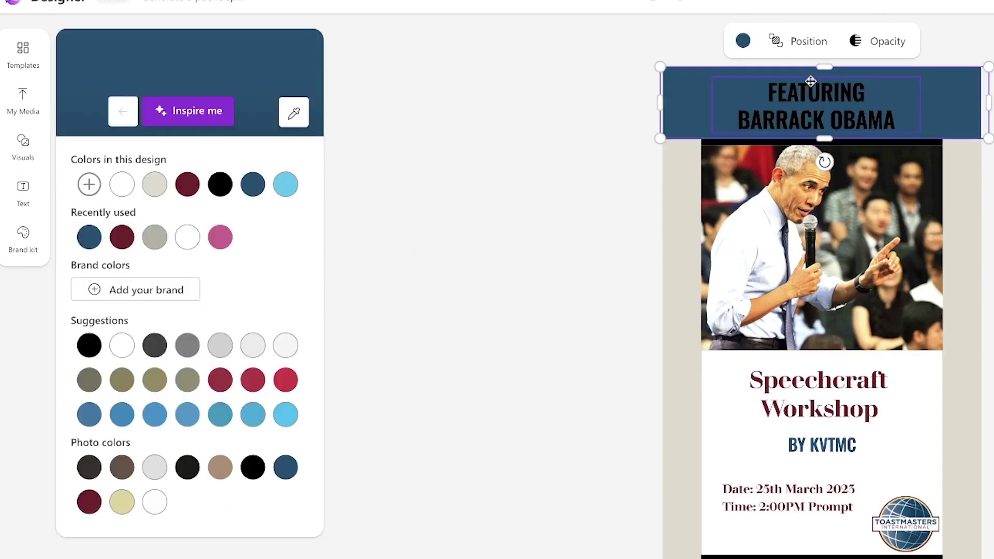
Turn both FEATURING BARRACK OBAMA headline lines white.
{"action": "left_click", "coordinate": [810, 99]}
{"action": "triple_click", "coordinate": [810, 102]}
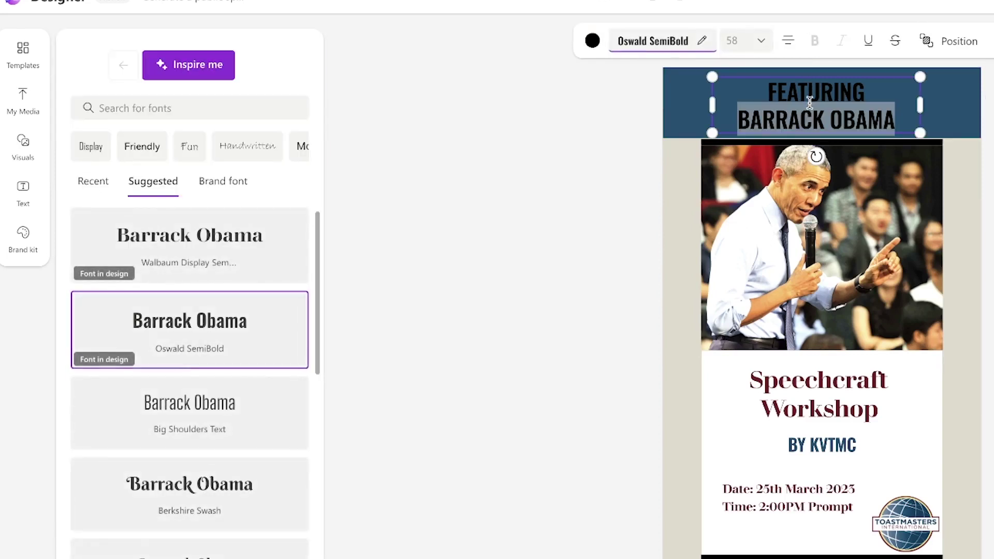
{"action": "key", "text": "ctrl+a"}
{"action": "left_click", "coordinate": [592, 41]}
{"action": "left_click", "coordinate": [122, 346]}
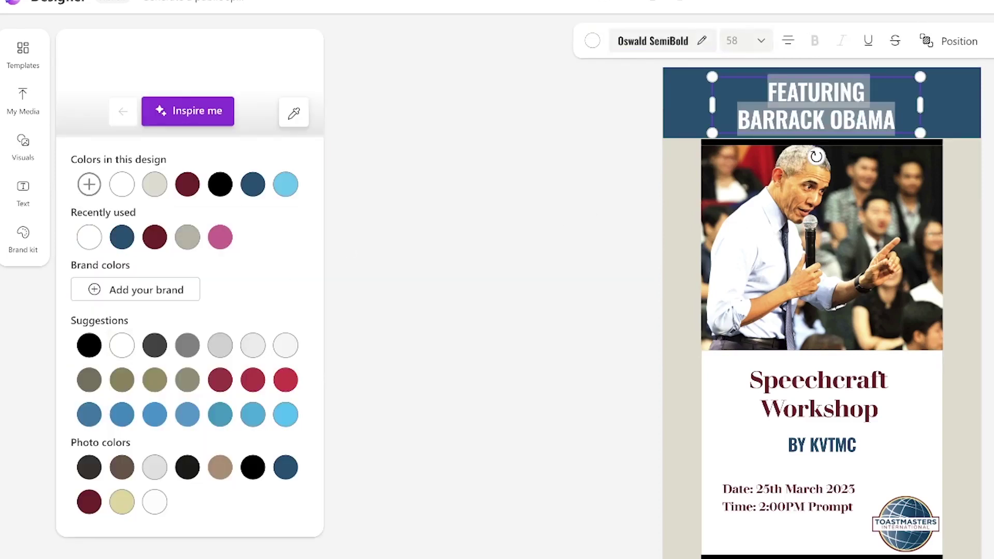
{"action": "left_click", "coordinate": [22, 194]}
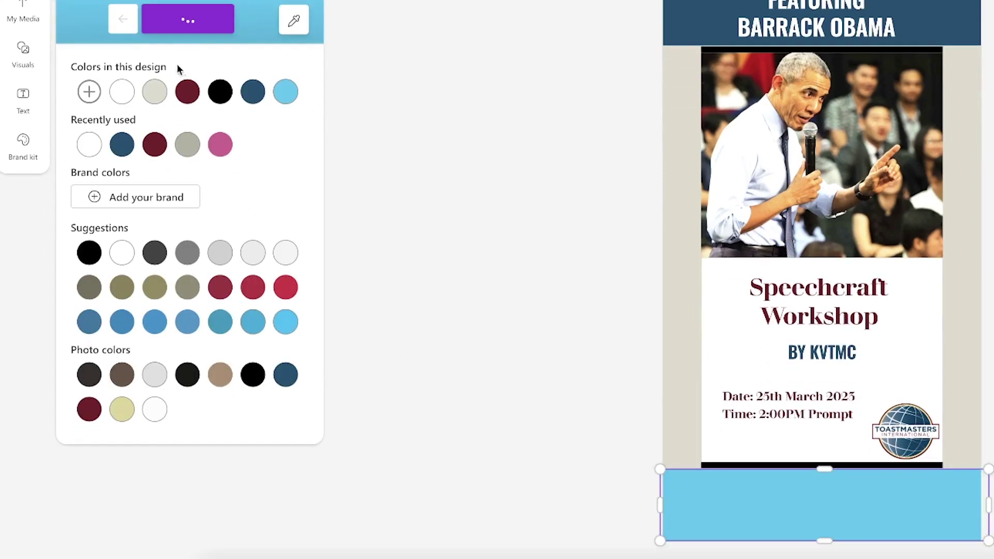
Fill the bottom band dark blue and place a new subheading text box inside it.
{"action": "left_click", "coordinate": [122, 144]}
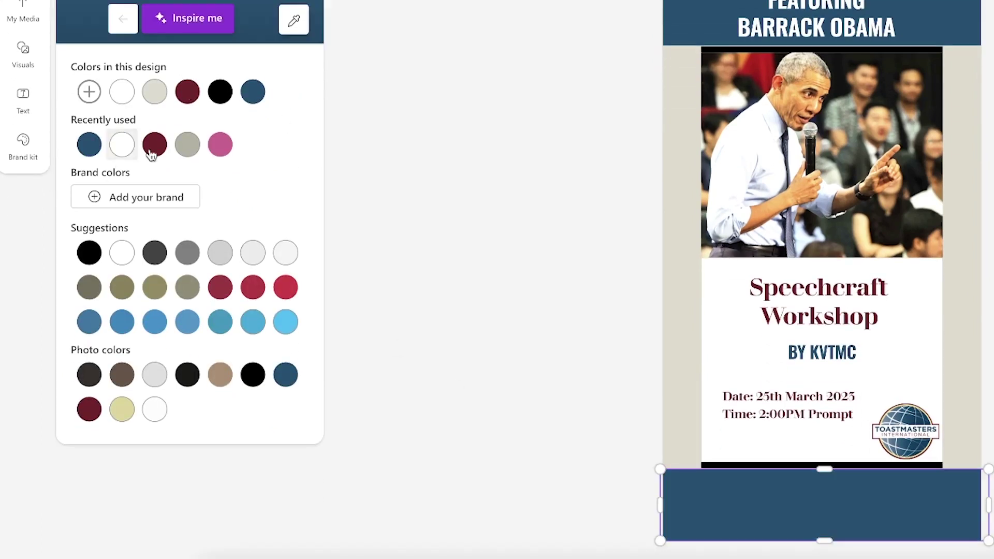
{"action": "left_click", "coordinate": [852, 550]}
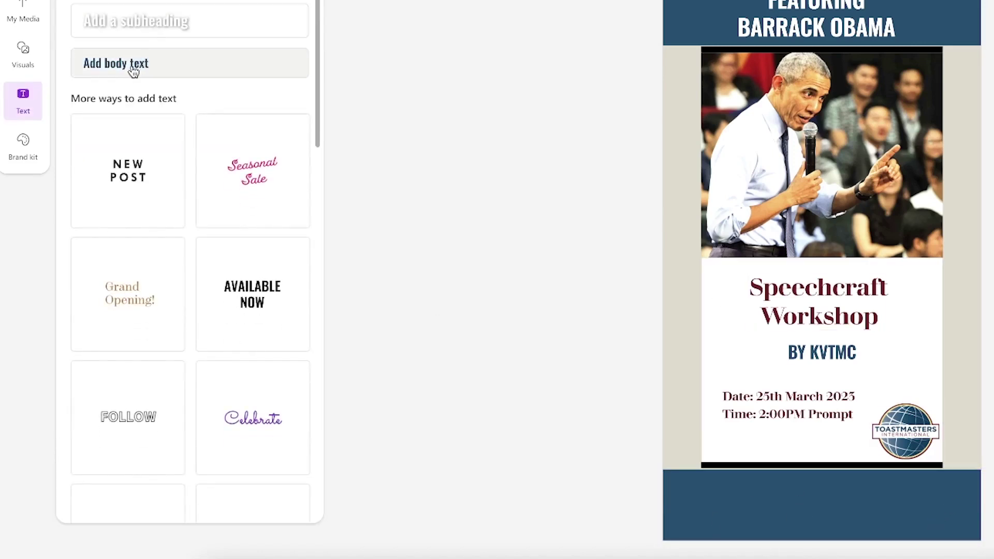
{"action": "left_click", "coordinate": [147, 25]}
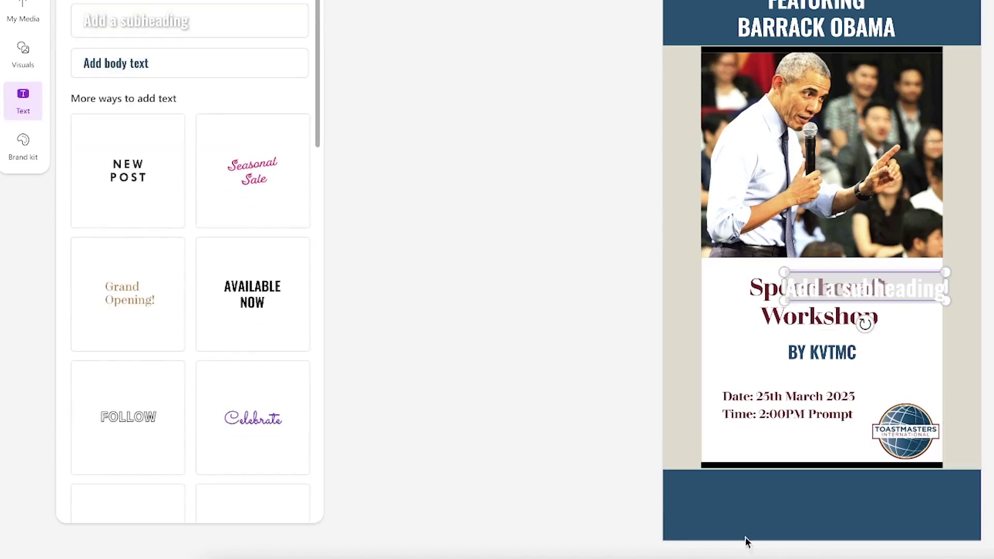
{"action": "left_click_drag", "start_coordinate": [902, 294], "coordinate": [843, 508]}
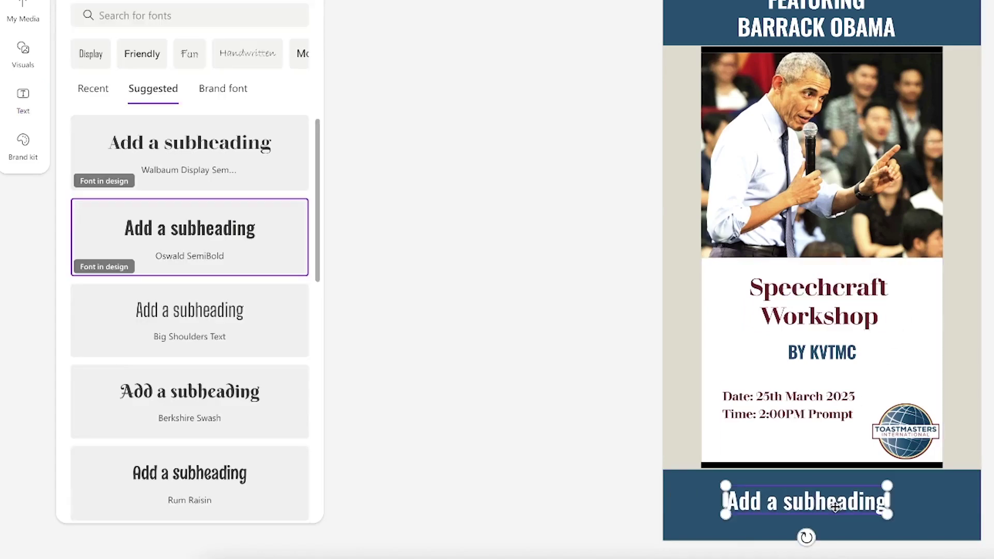
Replace the footer text with 'For more info:' plus a contact phone number, centred on the page.
{"action": "triple_click", "coordinate": [834, 504]}
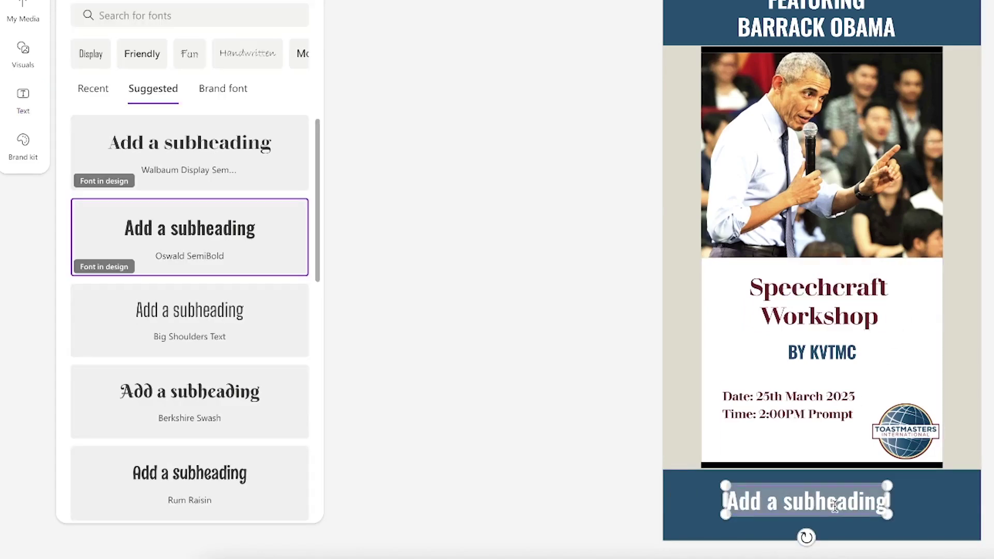
{"action": "type", "text": "For more info:"}
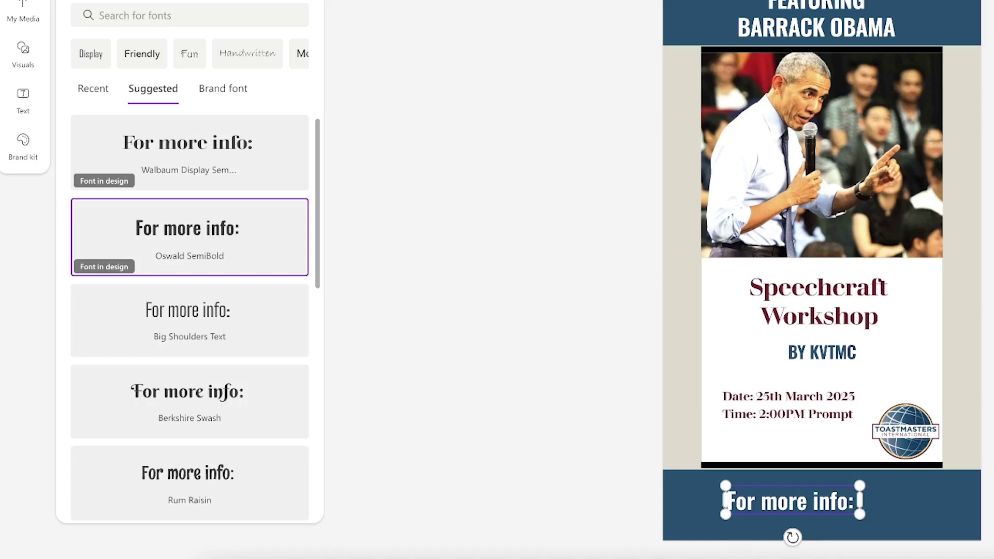
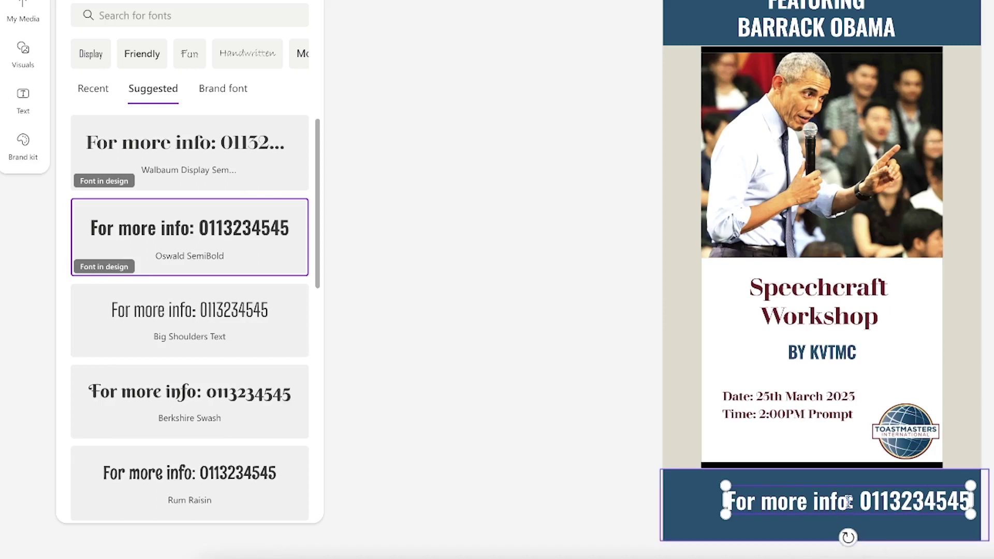
{"action": "key", "text": "Escape"}
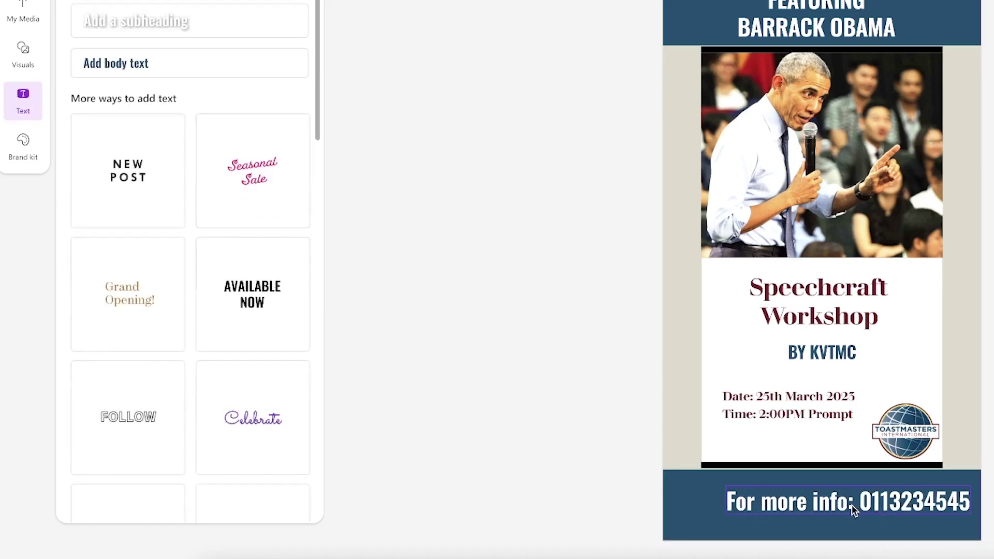
{"action": "left_click_drag", "start_coordinate": [830, 513], "coordinate": [847, 506]}
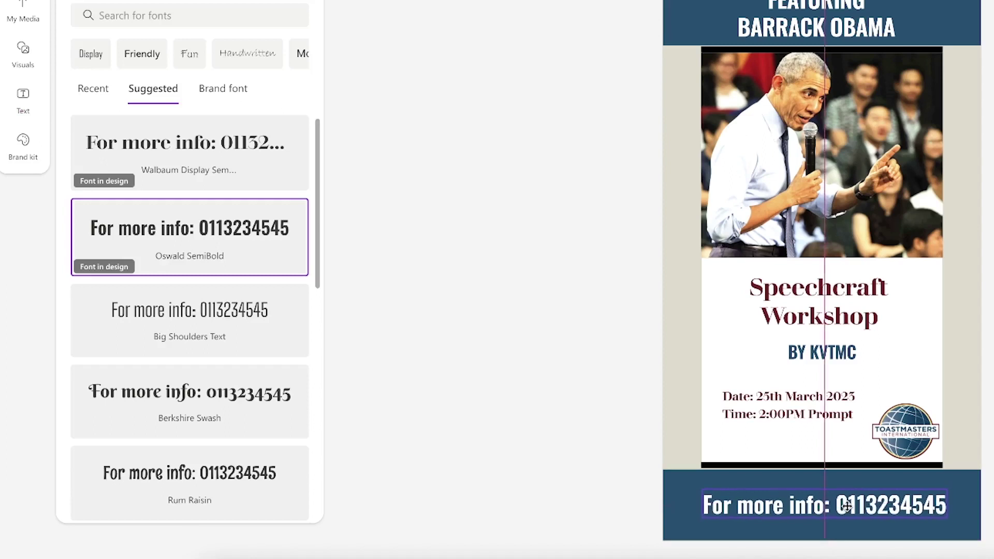
{"action": "left_click_drag", "start_coordinate": [846, 506], "coordinate": [847, 506]}
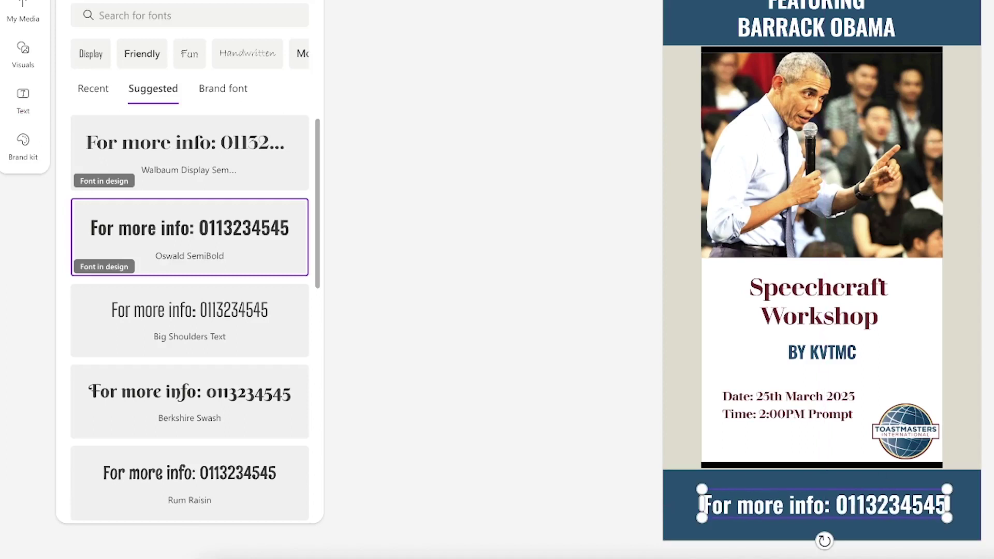
{"action": "key", "text": "Escape"}
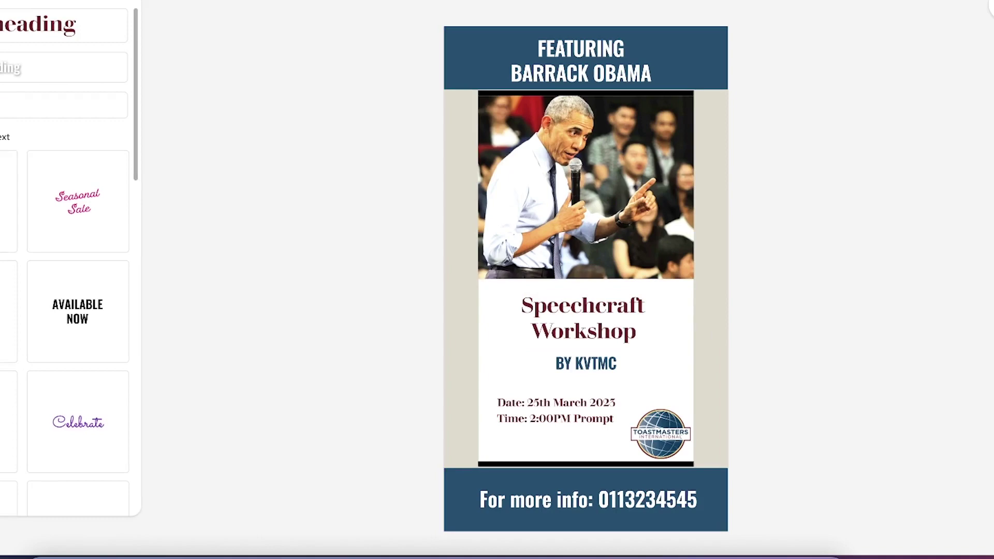
Scroll through the Brand kit font pairings.
{"action": "left_click", "coordinate": [3, 310]}
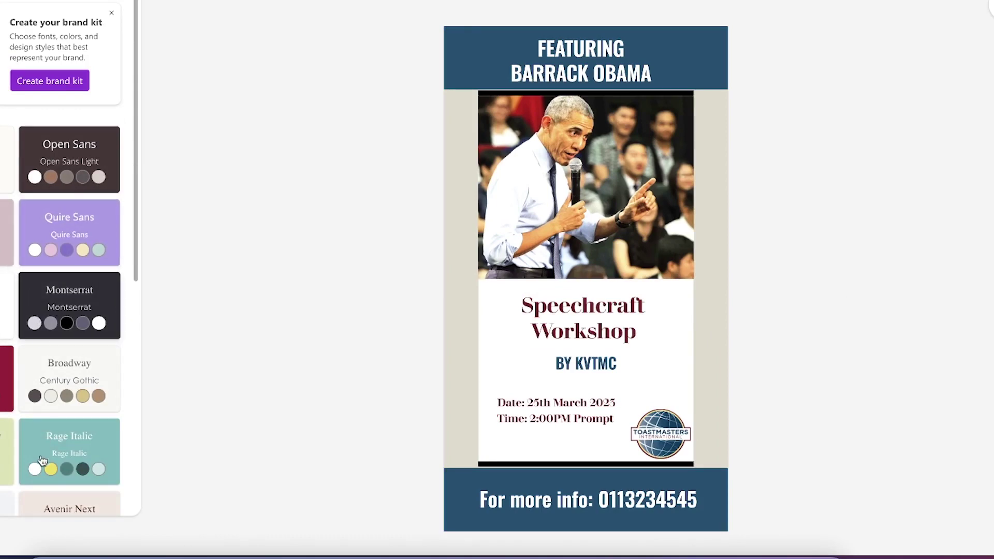
{"action": "scroll", "coordinate": [36, 196], "scroll_direction": "down", "scroll_amount": 8}
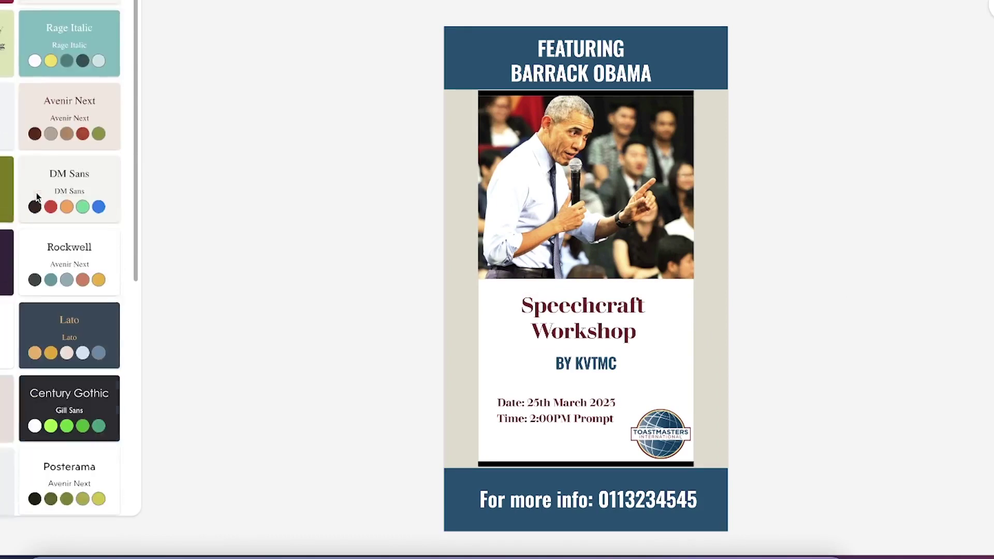
{"action": "scroll", "coordinate": [36, 196], "scroll_direction": "up", "scroll_amount": 10}
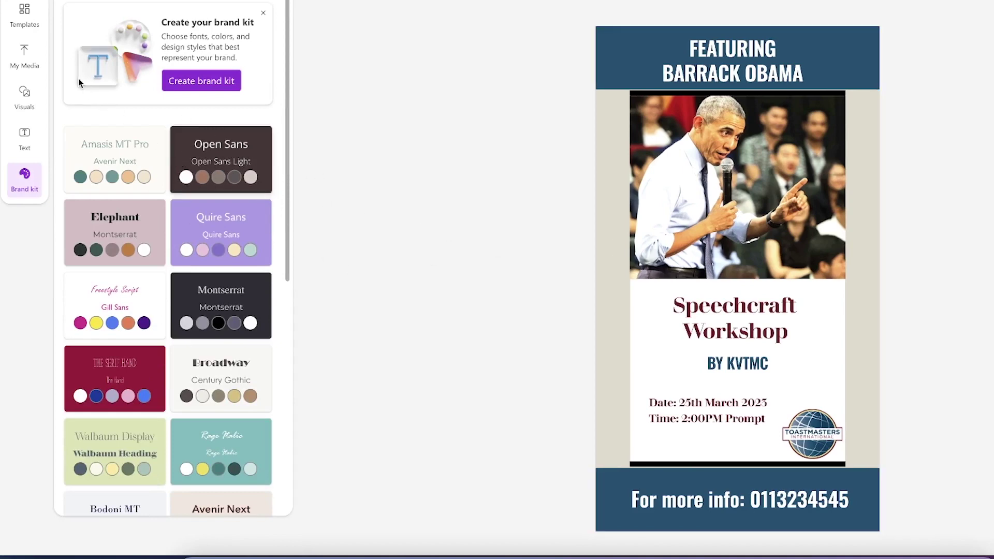
Browse the Templates list, then bring up the design title's options menu.
{"action": "left_click", "coordinate": [31, 22]}
{"action": "scroll", "coordinate": [215, 268], "scroll_direction": "down", "scroll_amount": 5}
{"action": "scroll", "coordinate": [215, 267], "scroll_direction": "down", "scroll_amount": 15}
{"action": "scroll", "coordinate": [216, 268], "scroll_direction": "down", "scroll_amount": 1}
{"action": "scroll", "coordinate": [216, 268], "scroll_direction": "down", "scroll_amount": 6}
{"action": "scroll", "coordinate": [215, 267], "scroll_direction": "down", "scroll_amount": 10}
{"action": "scroll", "coordinate": [189, 107], "scroll_direction": "up", "scroll_amount": 3}
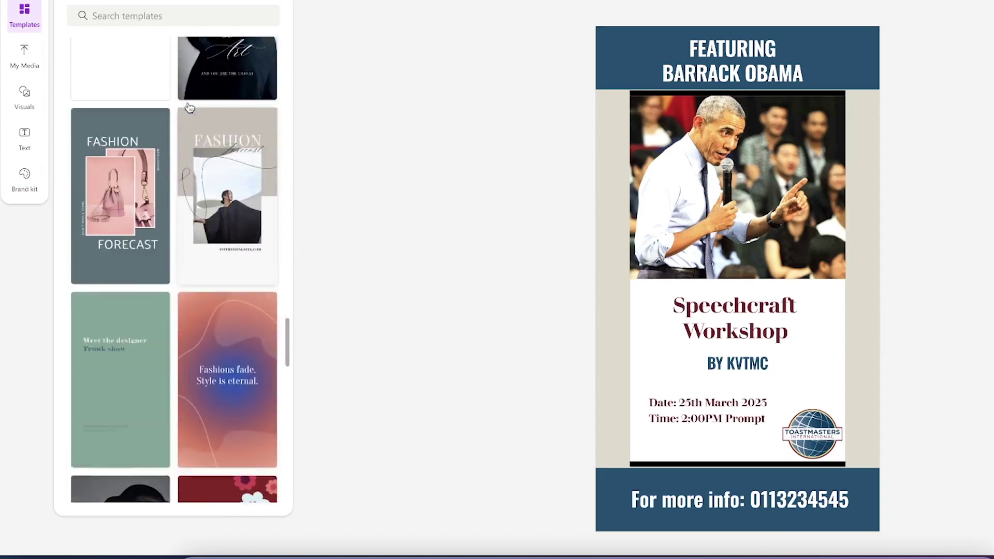
{"action": "scroll", "coordinate": [189, 108], "scroll_direction": "up", "scroll_amount": 20}
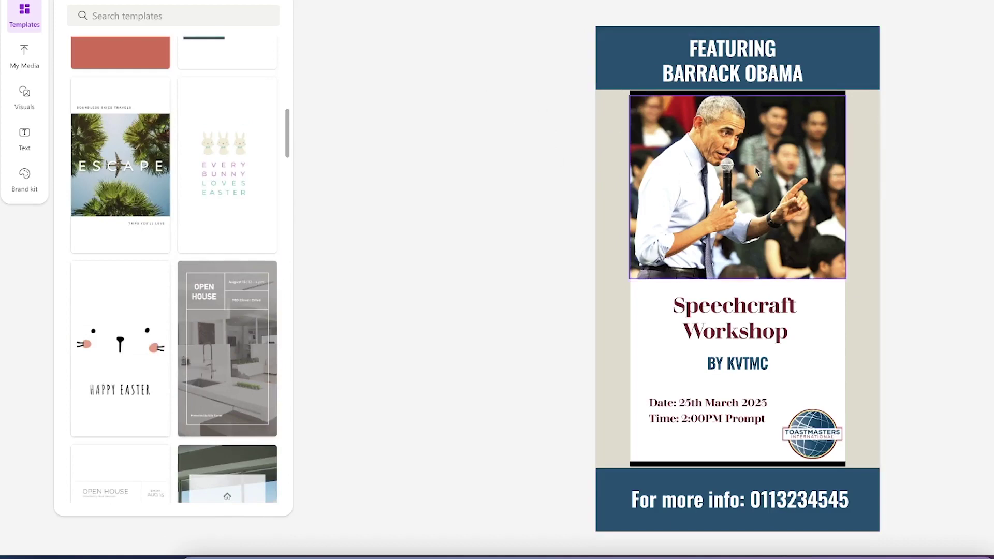
{"action": "left_click", "coordinate": [240, 0]}
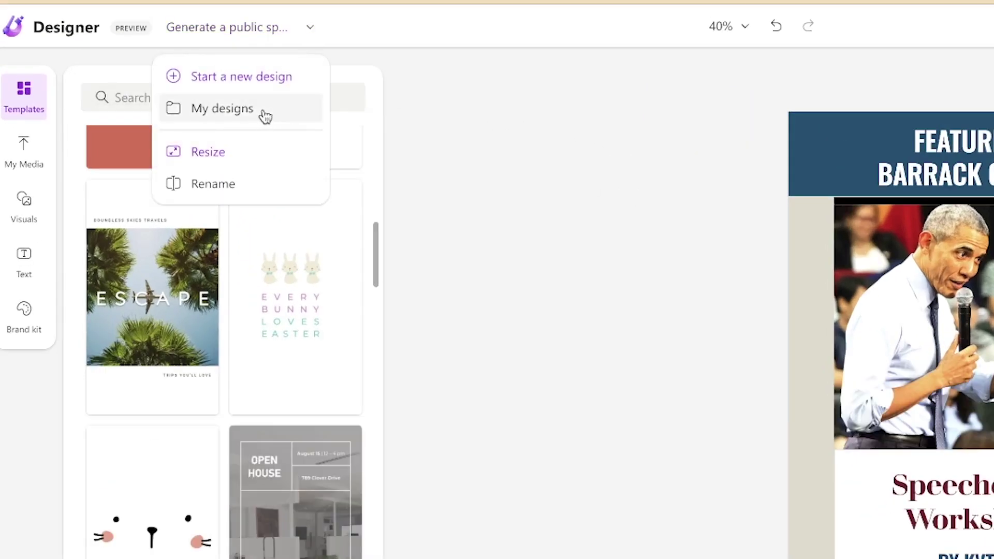
Copy the poster as an image from the Download panel with PNG as the file type.
{"action": "left_click", "coordinate": [252, 184]}
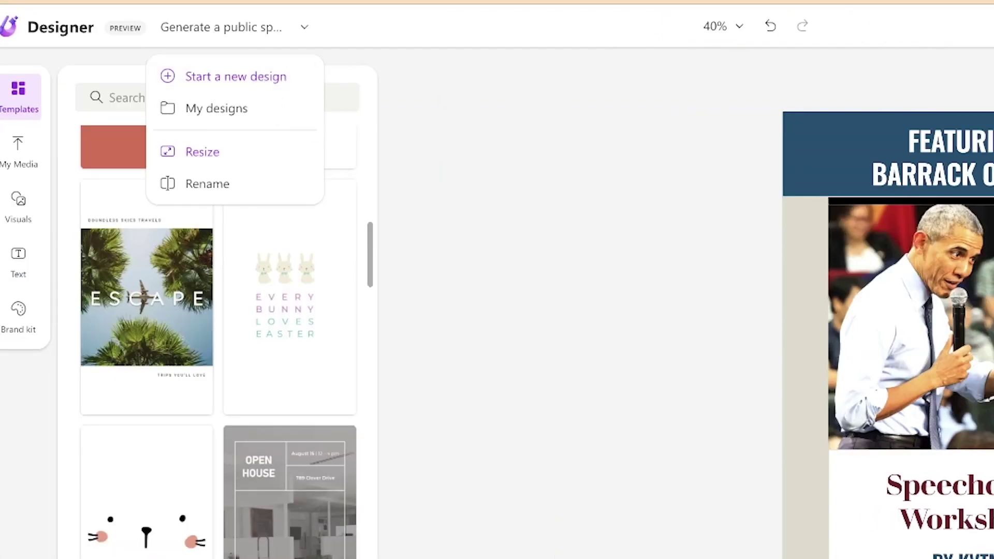
{"action": "key", "text": "Escape"}
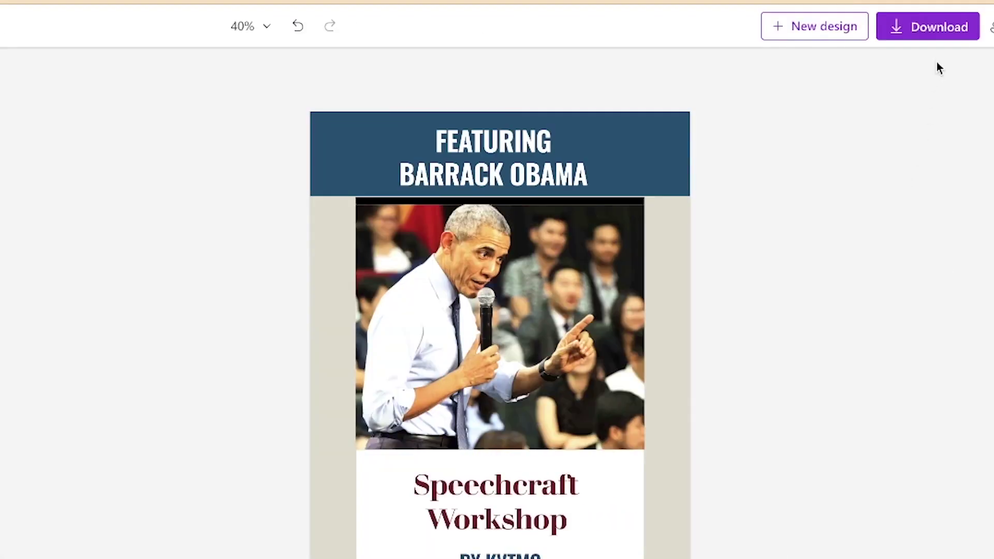
{"action": "left_click", "coordinate": [936, 33]}
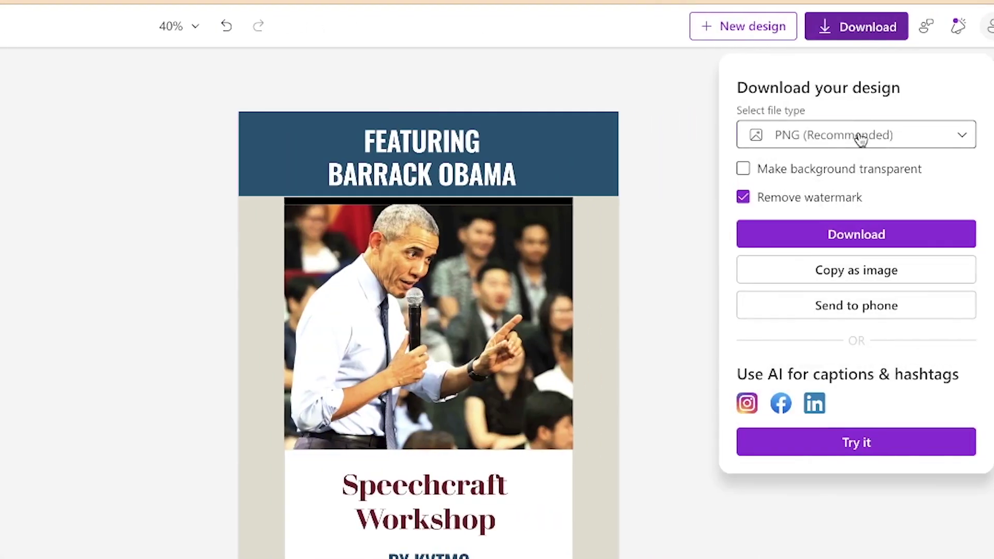
{"action": "left_click", "coordinate": [861, 140]}
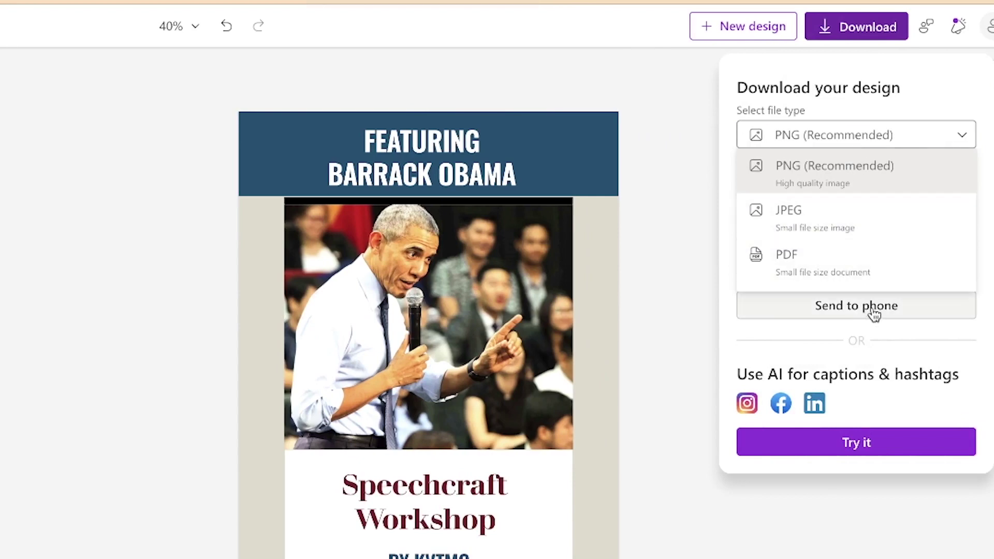
{"action": "left_click", "coordinate": [844, 179]}
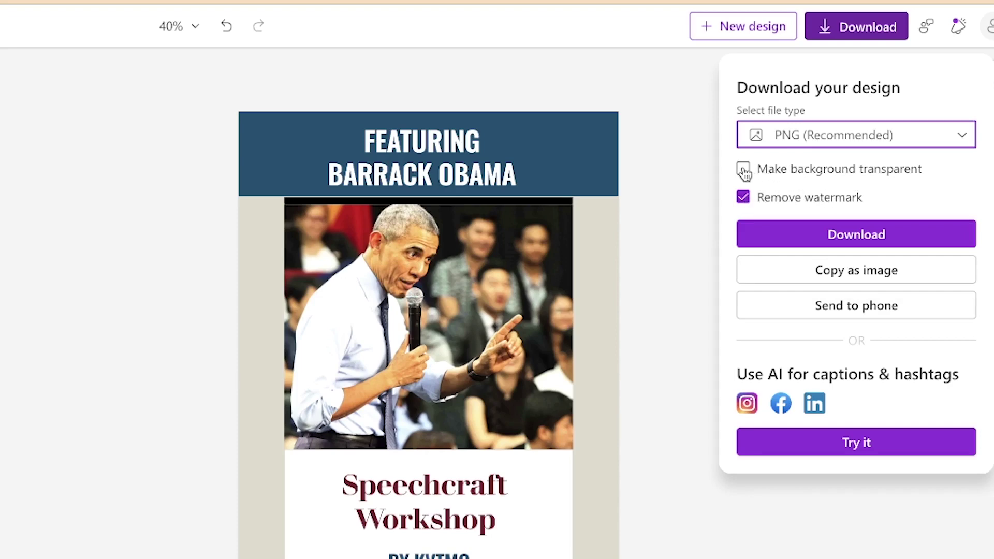
{"action": "left_click", "coordinate": [845, 269]}
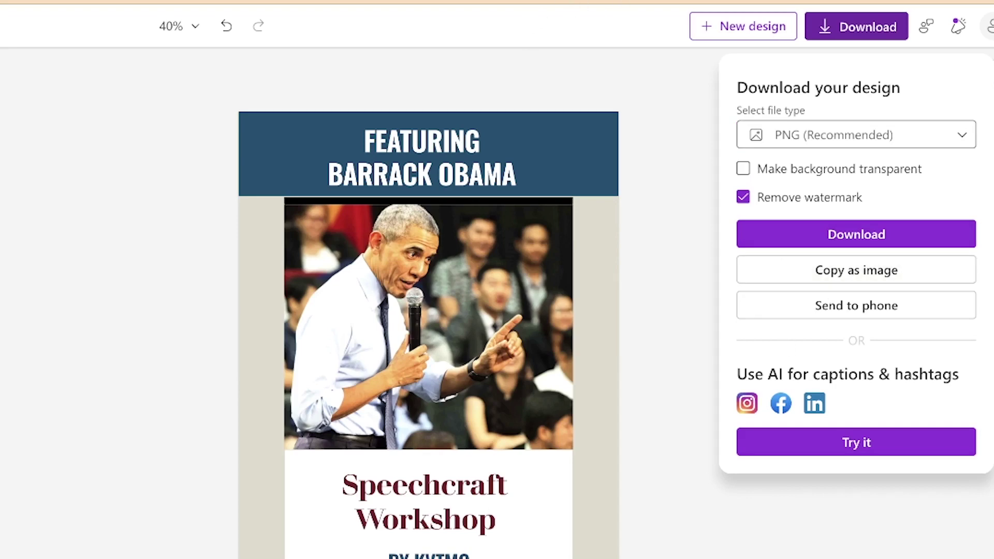
Open the Google Docs site in a new browser tab.
{"action": "key", "text": "ctrl+t"}
{"action": "type", "text": "d"}
{"action": "key", "text": "Return"}
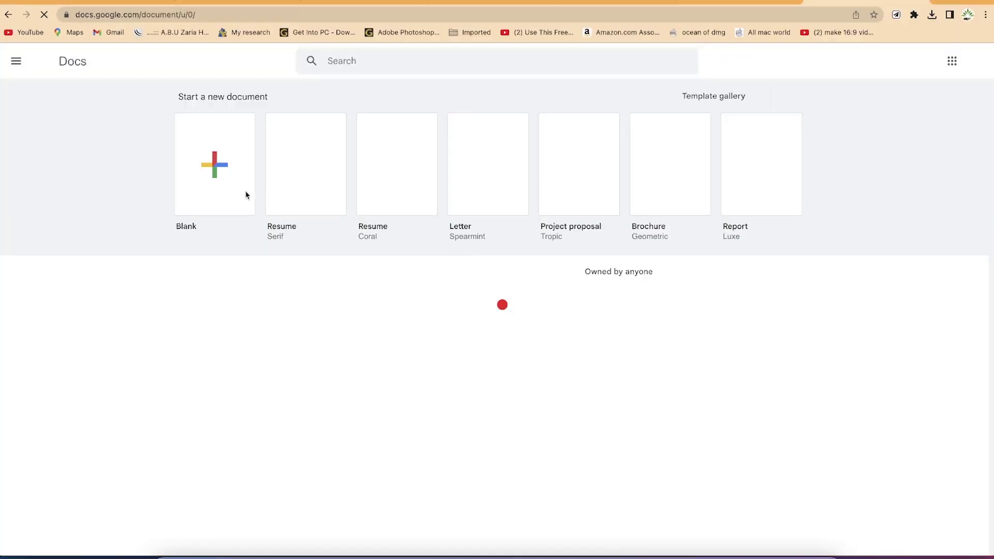
Paste the poster into a blank Google Doc and shrink the image to fit the page.
{"action": "left_click", "coordinate": [224, 160]}
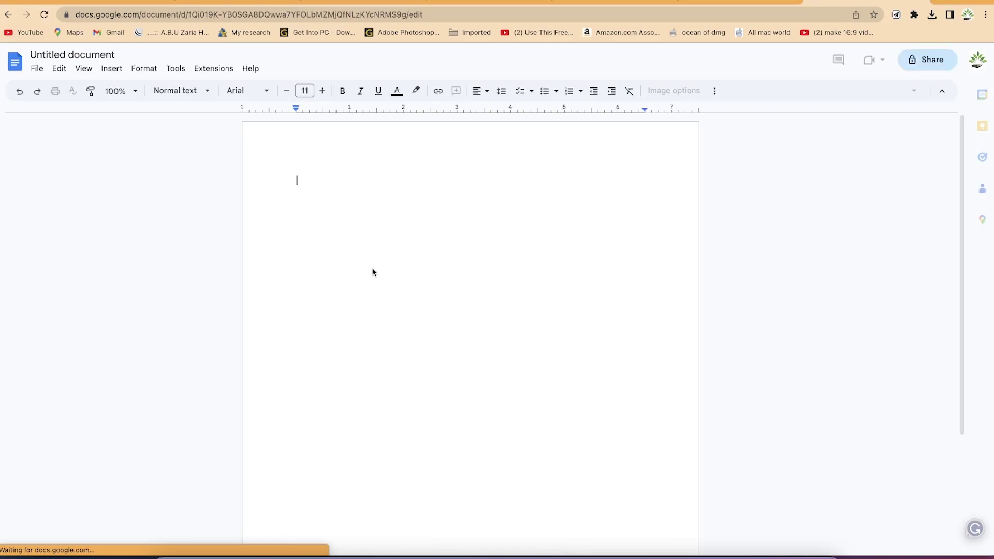
{"action": "key", "text": "ctrl+v"}
{"action": "scroll", "coordinate": [383, 271], "scroll_direction": "up", "scroll_amount": 5}
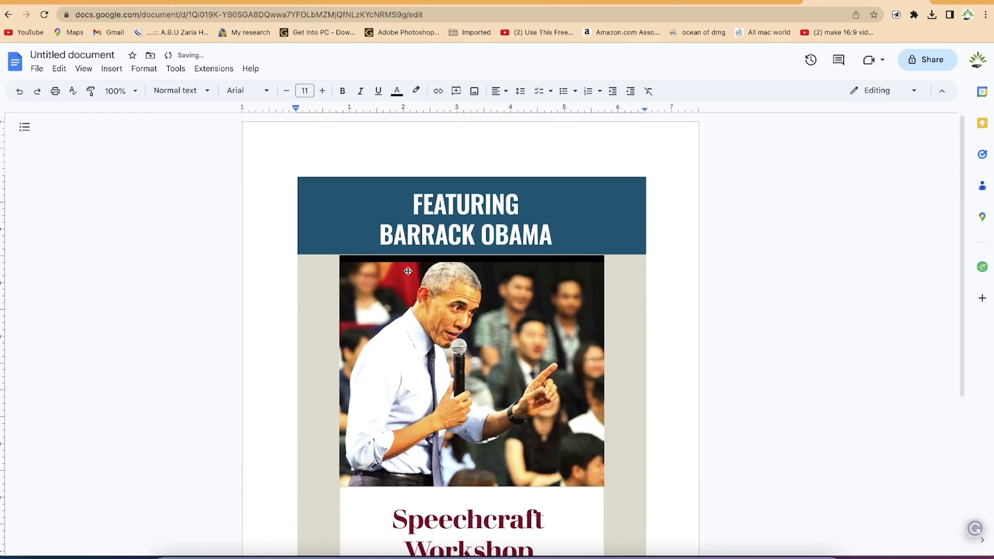
{"action": "scroll", "coordinate": [415, 304], "scroll_direction": "down", "scroll_amount": 4}
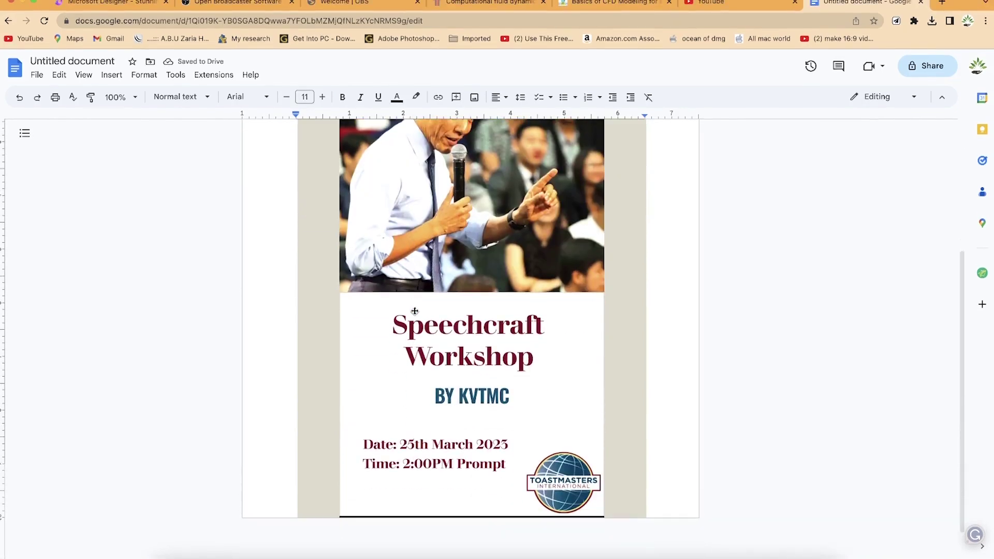
{"action": "scroll", "coordinate": [415, 311], "scroll_direction": "up", "scroll_amount": 4}
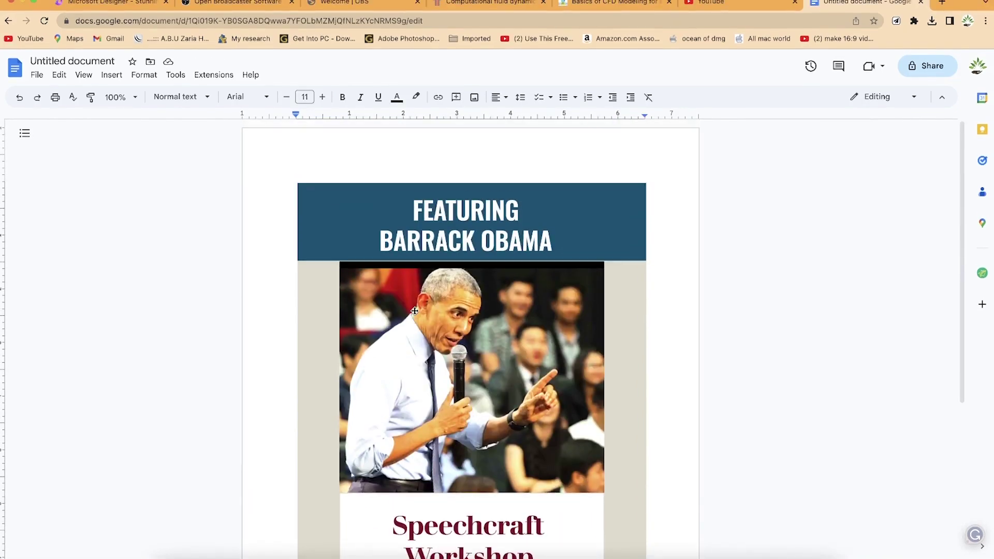
{"action": "left_click", "coordinate": [337, 335]}
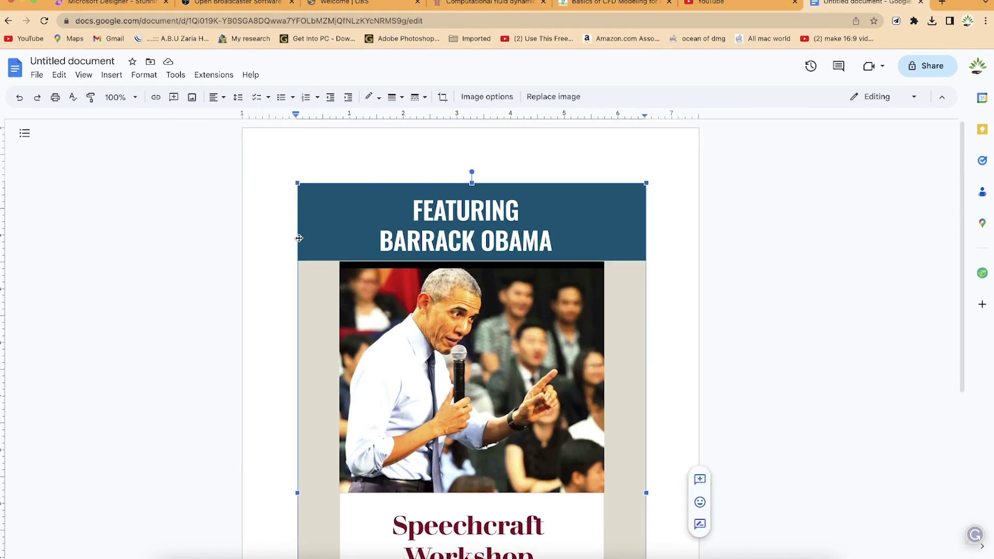
{"action": "left_click_drag", "start_coordinate": [296, 180], "coordinate": [377, 296]}
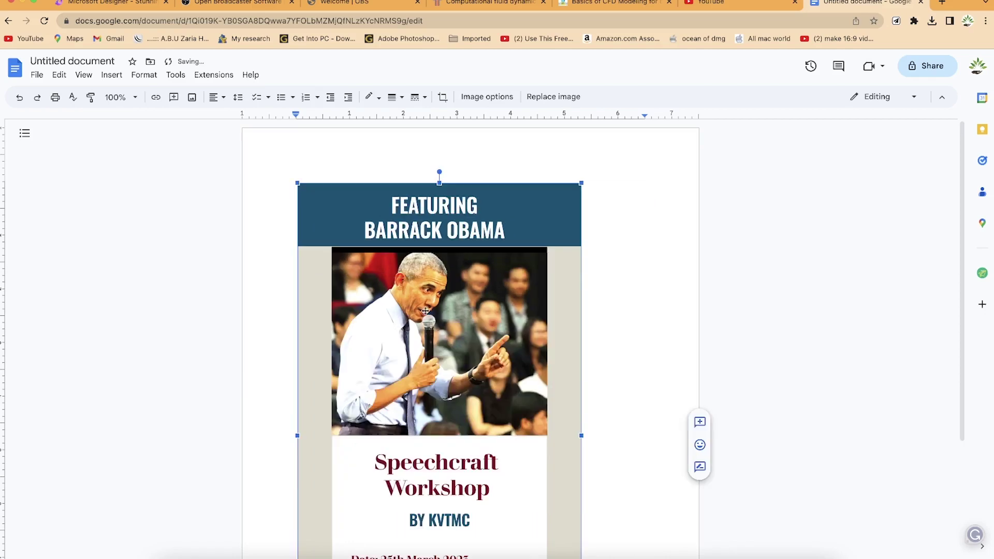
{"action": "scroll", "coordinate": [438, 321], "scroll_direction": "down", "scroll_amount": 3}
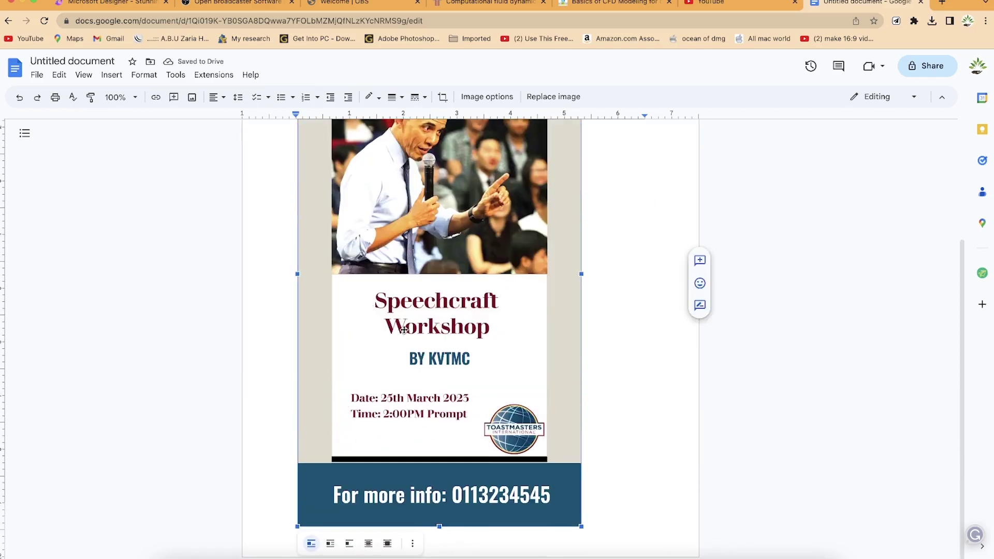
{"action": "scroll", "coordinate": [403, 329], "scroll_direction": "up", "scroll_amount": 2}
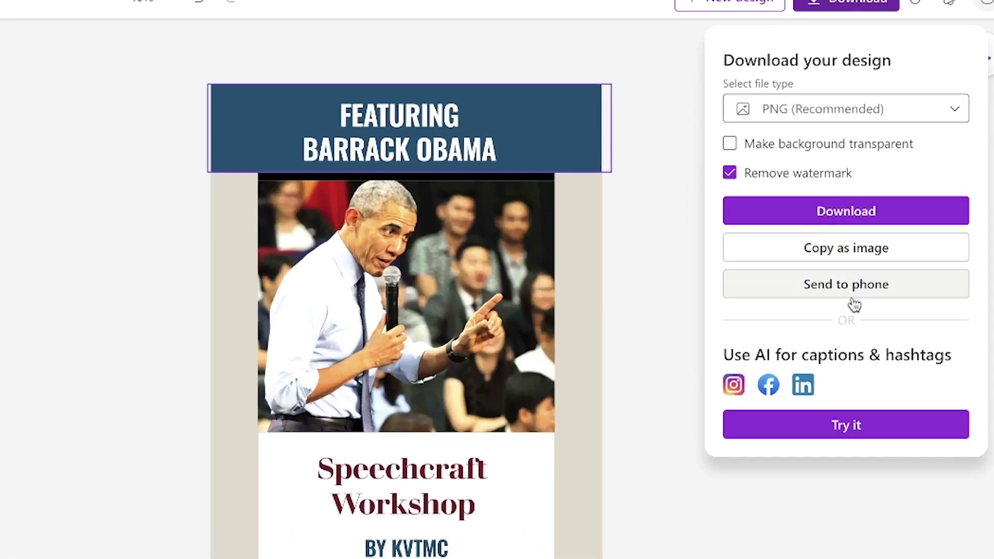
Download the poster as a PNG file and dismiss the confirmation message.
{"action": "left_click", "coordinate": [842, 215]}
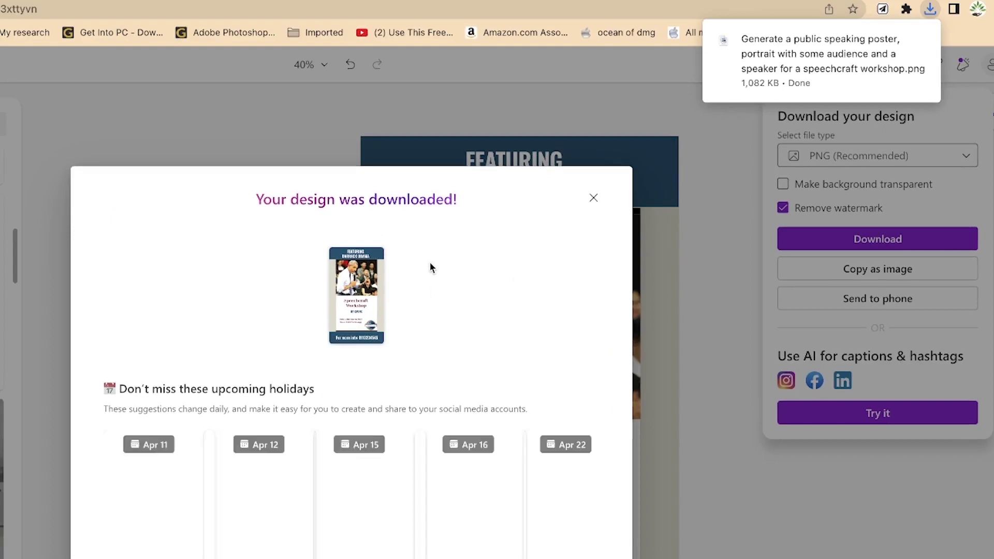
{"action": "mouse_move", "coordinate": [303, 485]}
{"action": "scroll", "coordinate": [301, 480], "scroll_direction": "right", "scroll_amount": 3}
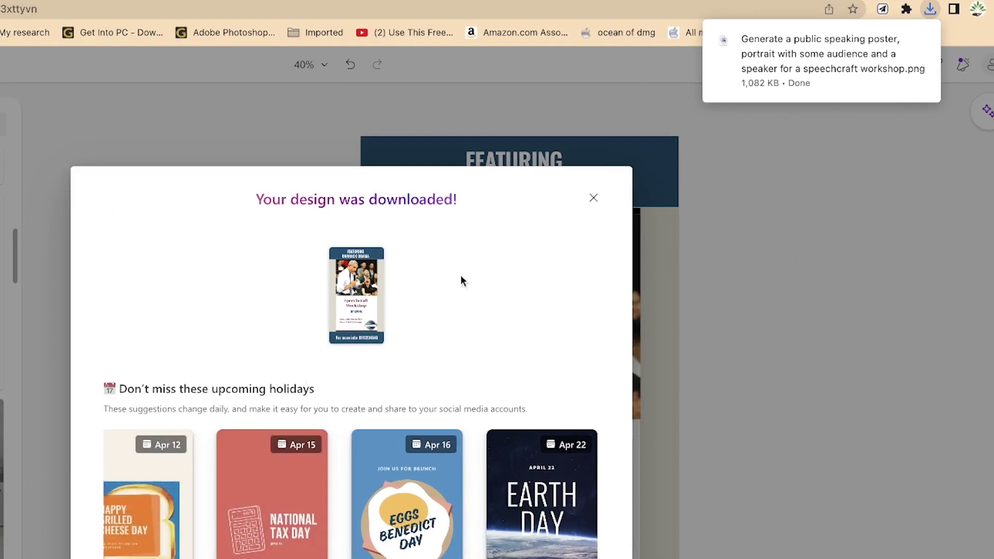
{"action": "left_click", "coordinate": [594, 201]}
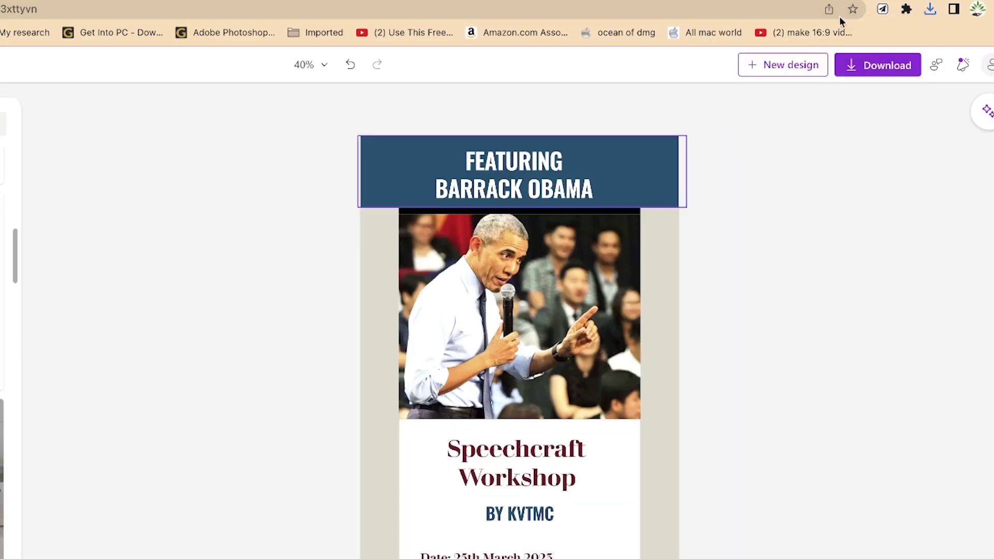
Reveal the downloaded poster in the Finder Downloads folder, then close the window.
{"action": "left_click", "coordinate": [930, 9]}
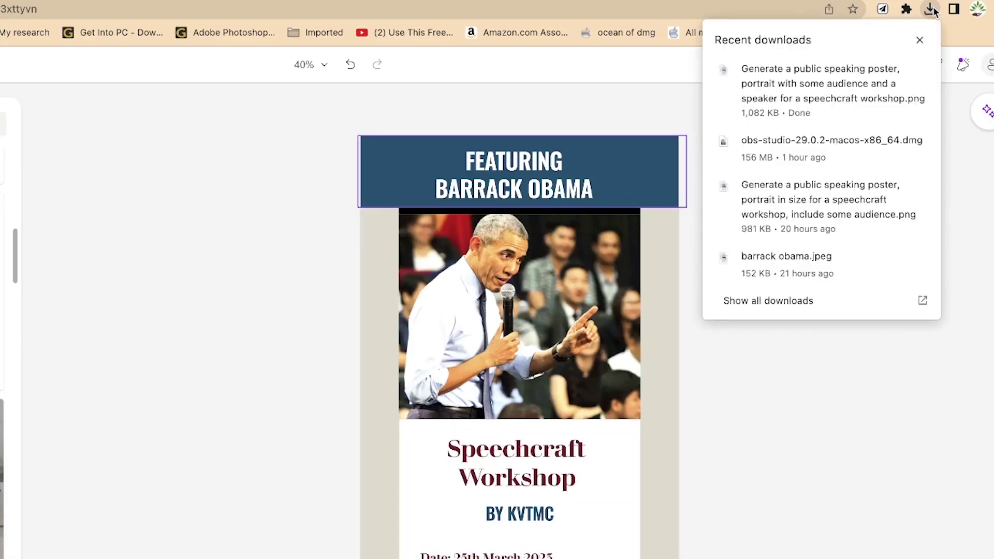
{"action": "left_click", "coordinate": [895, 70]}
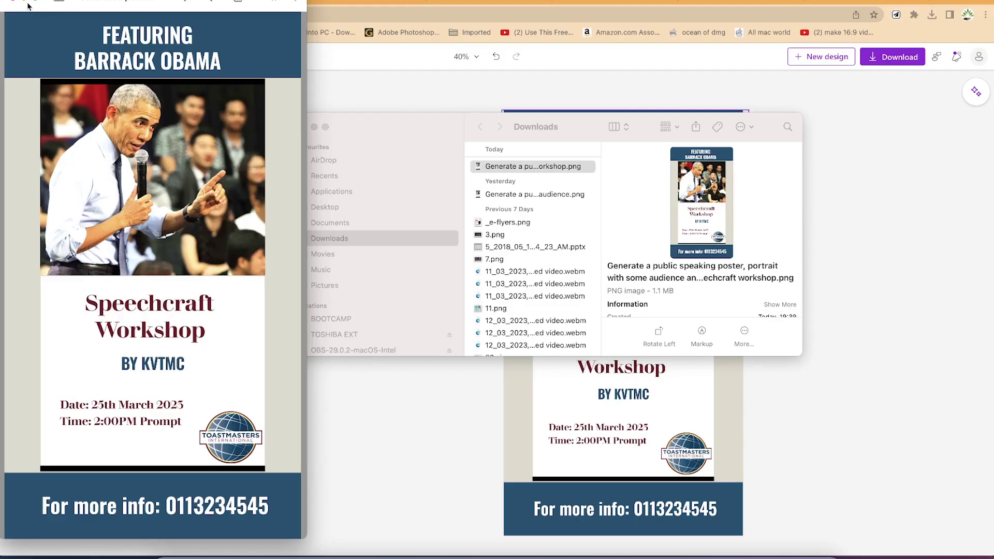
{"action": "left_click", "coordinate": [13, 2]}
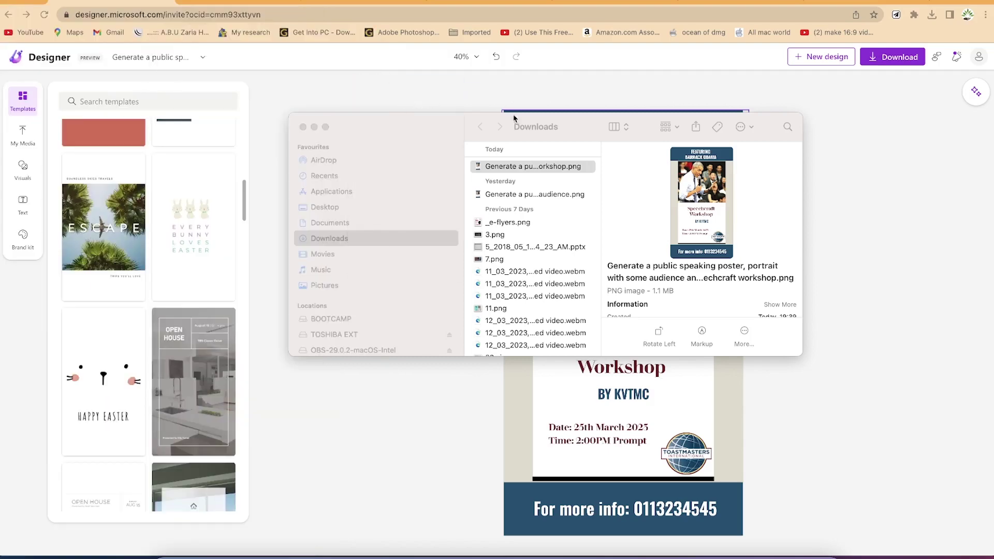
{"action": "left_click", "coordinate": [853, 200]}
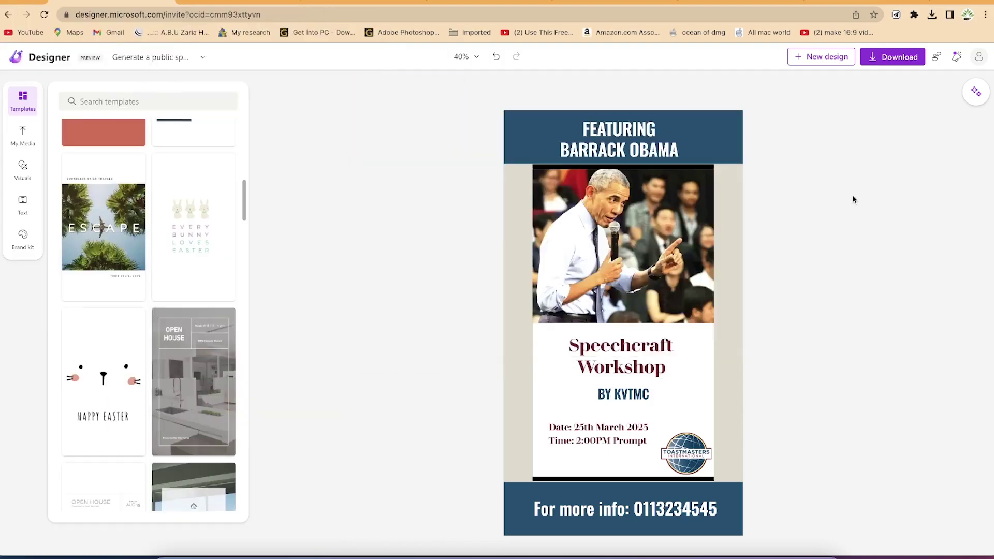